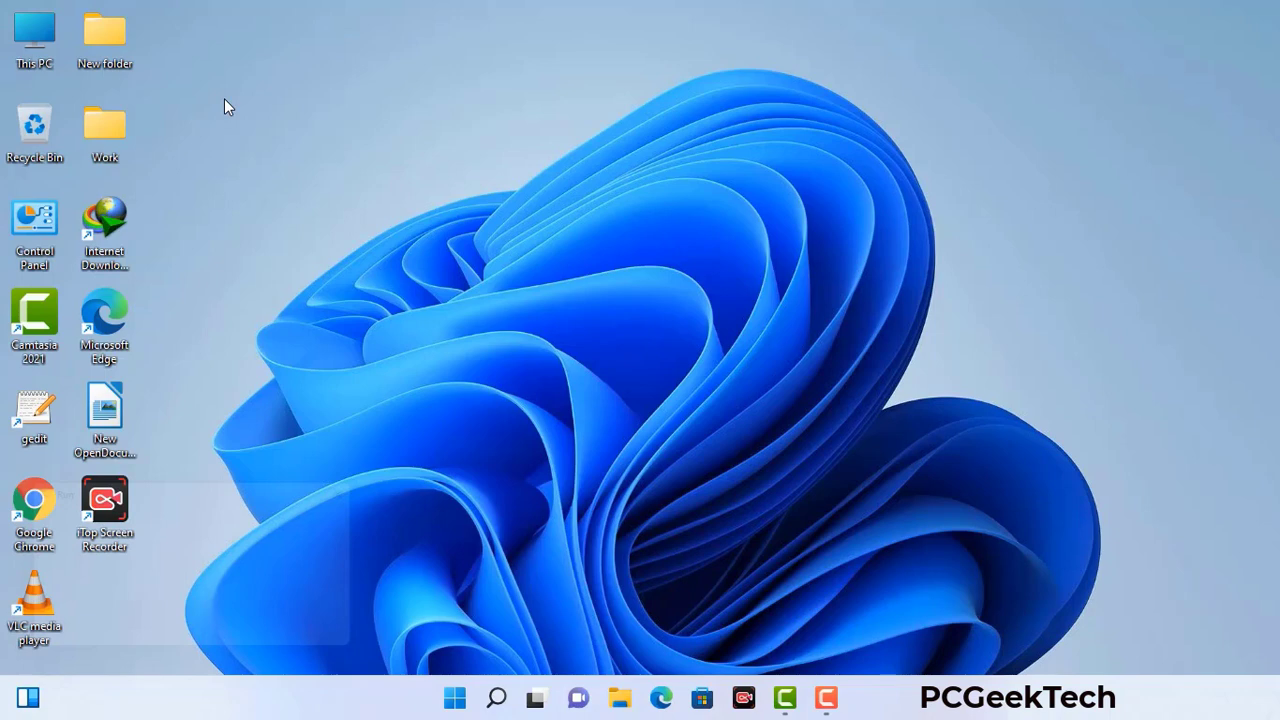
Step: Run msconfig from the Run box to open System Configuration
{"action": "key", "text": "super+r"}
{"action": "left_click_drag", "start_coordinate": [218, 487], "coordinate": [563, 158]}
{"action": "left_click", "coordinate": [508, 250]}
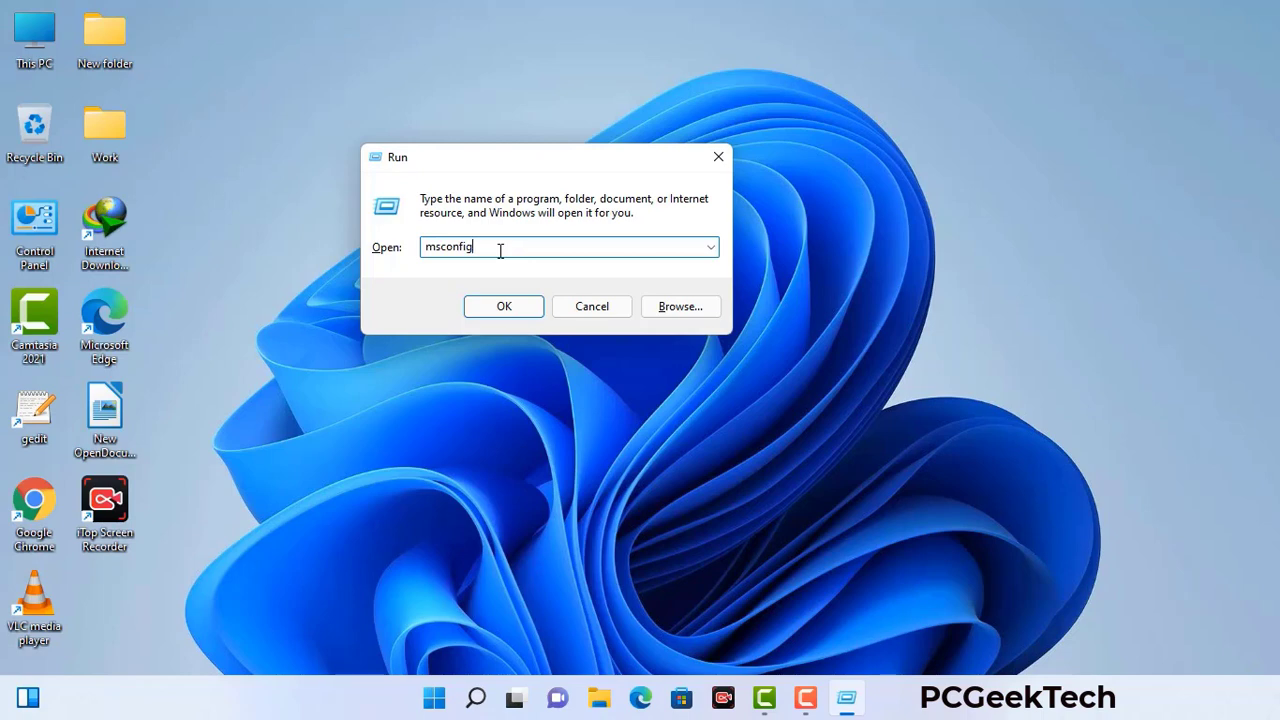
{"action": "left_click", "coordinate": [494, 307]}
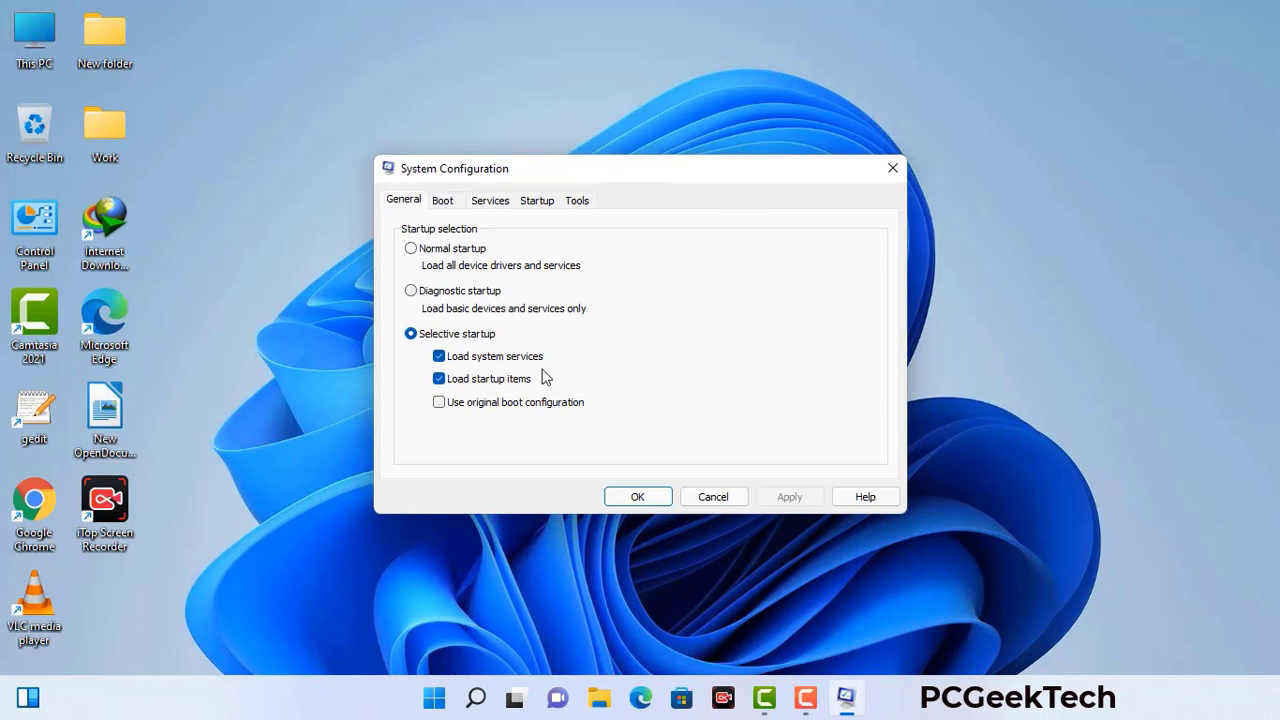
Step: On the Boot tab, enable Safe boot with the Network option and apply it
{"action": "left_click", "coordinate": [444, 203]}
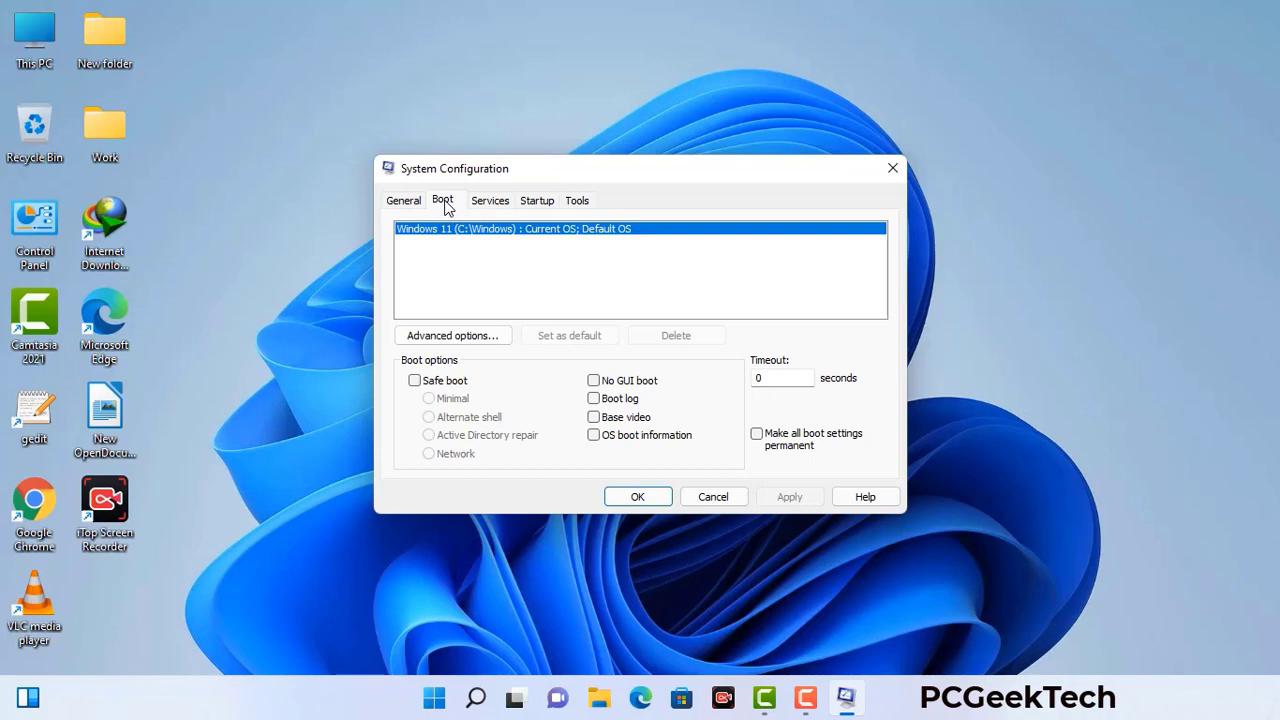
{"action": "left_click", "coordinate": [415, 384]}
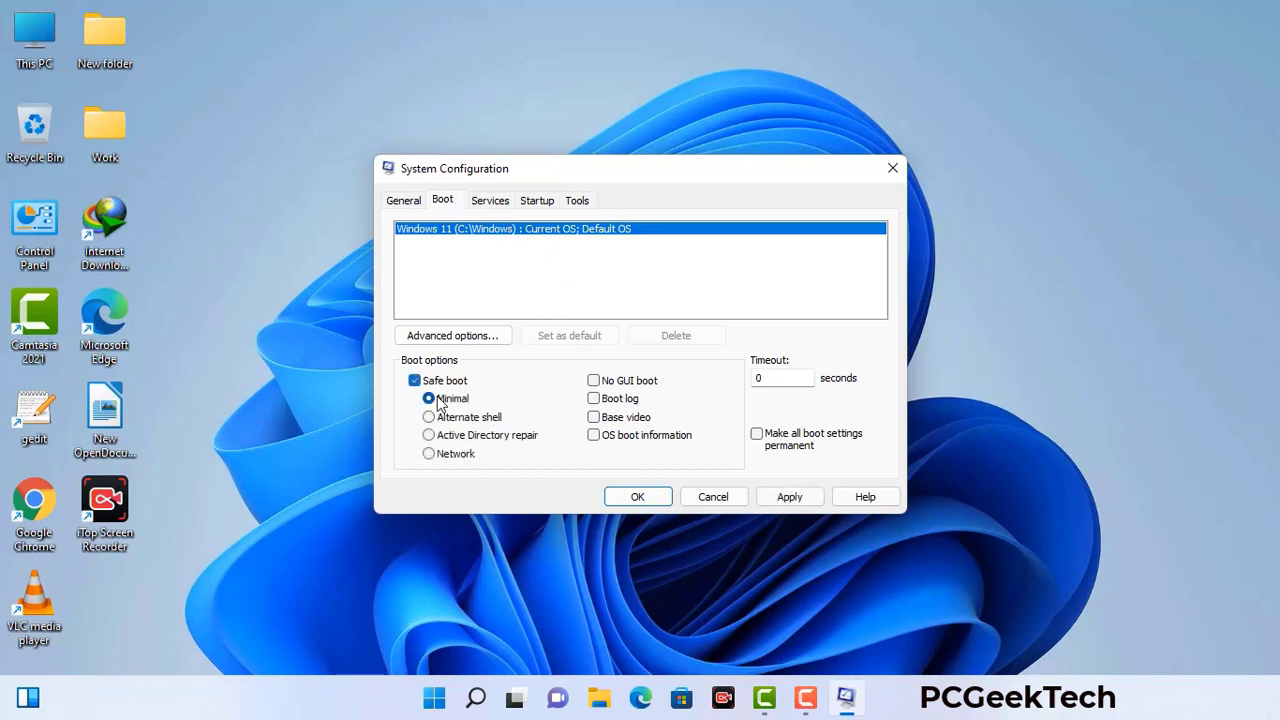
{"action": "left_click", "coordinate": [455, 455]}
{"action": "left_click", "coordinate": [789, 498]}
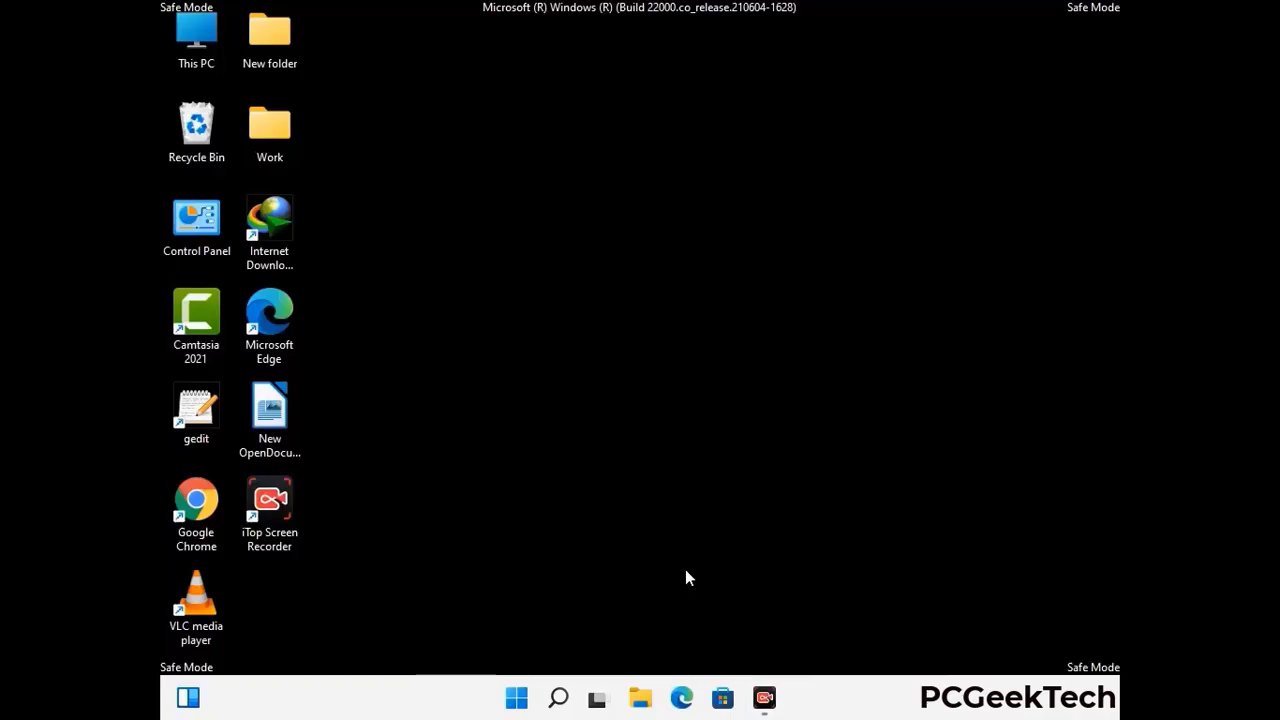
Step: Open Control Panel from its desktop icon, showing All Control Panel Items
{"action": "double_click", "coordinate": [197, 237]}
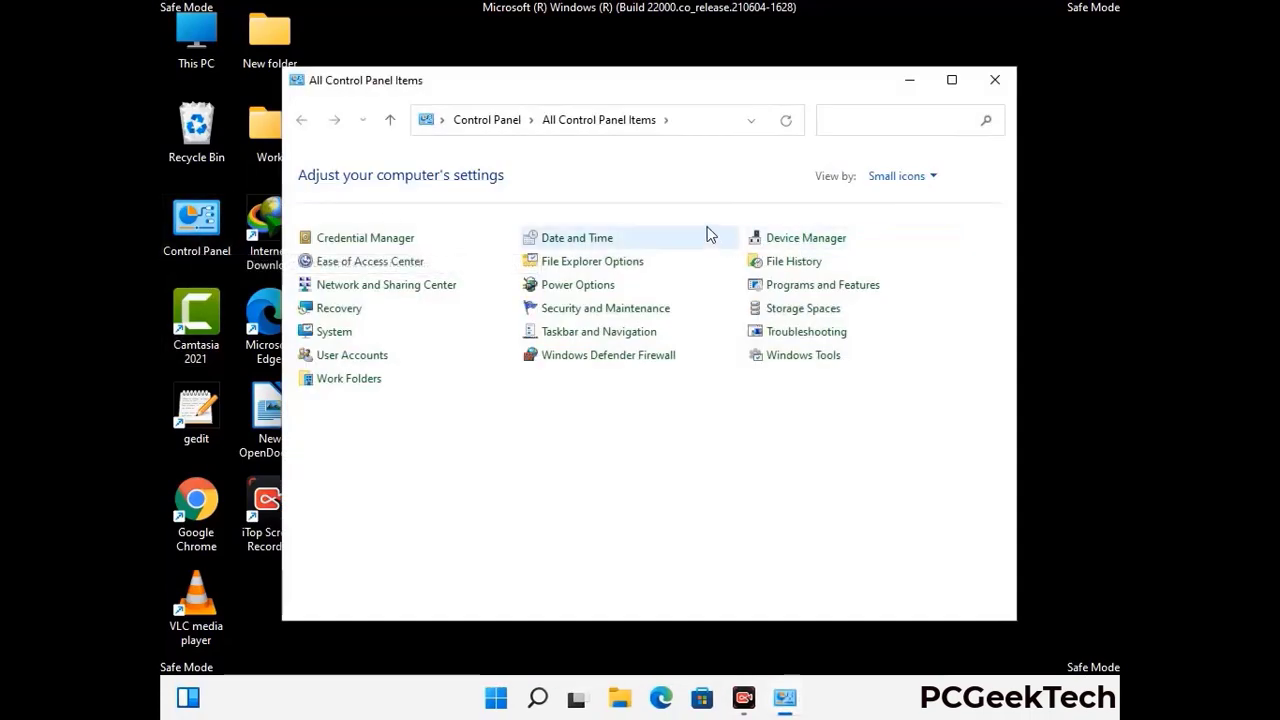
Step: Set File Explorer Options to show hidden files, folders and drives, then close Control Panel
{"action": "left_click", "coordinate": [617, 266]}
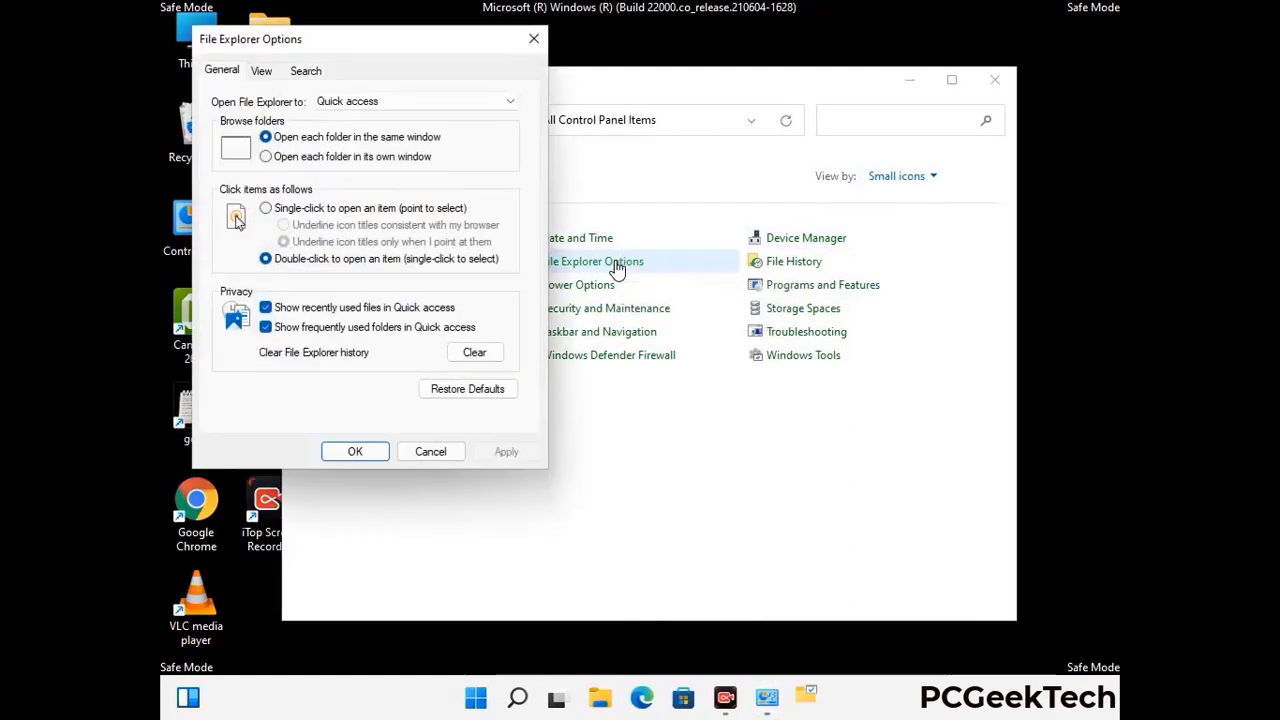
{"action": "left_click", "coordinate": [262, 70]}
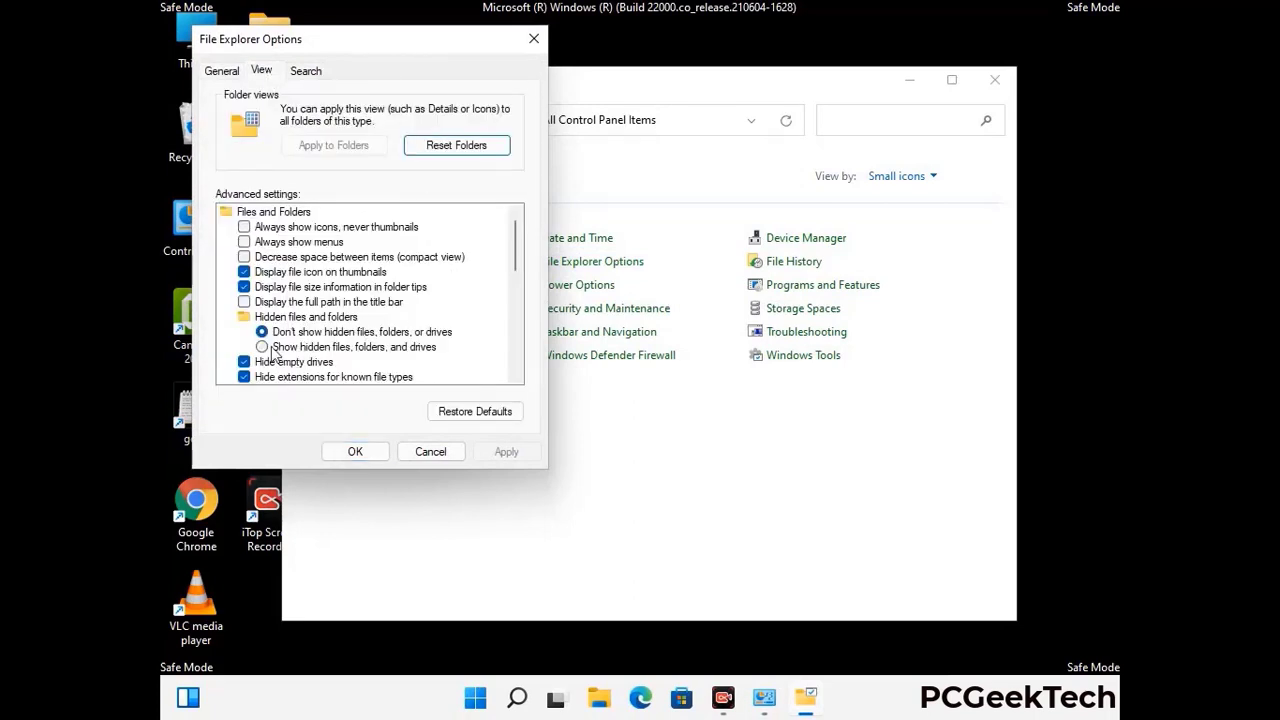
{"action": "left_click", "coordinate": [262, 347]}
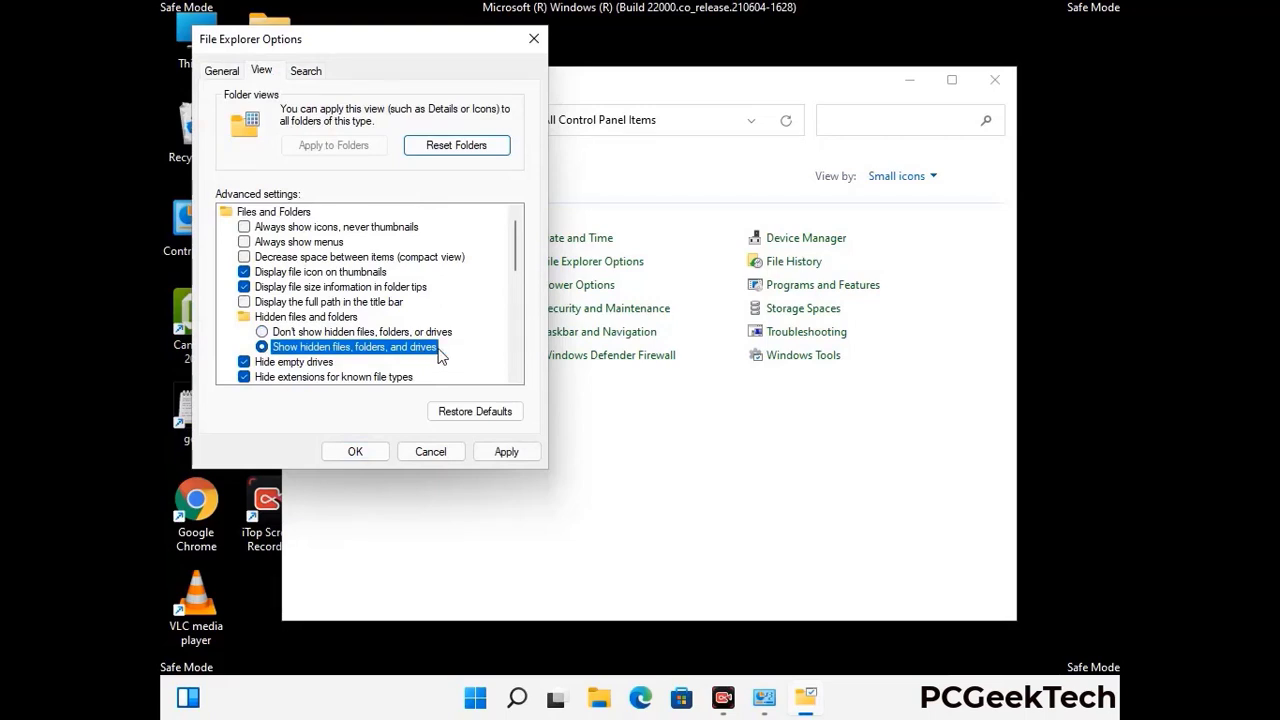
{"action": "left_click", "coordinate": [506, 452]}
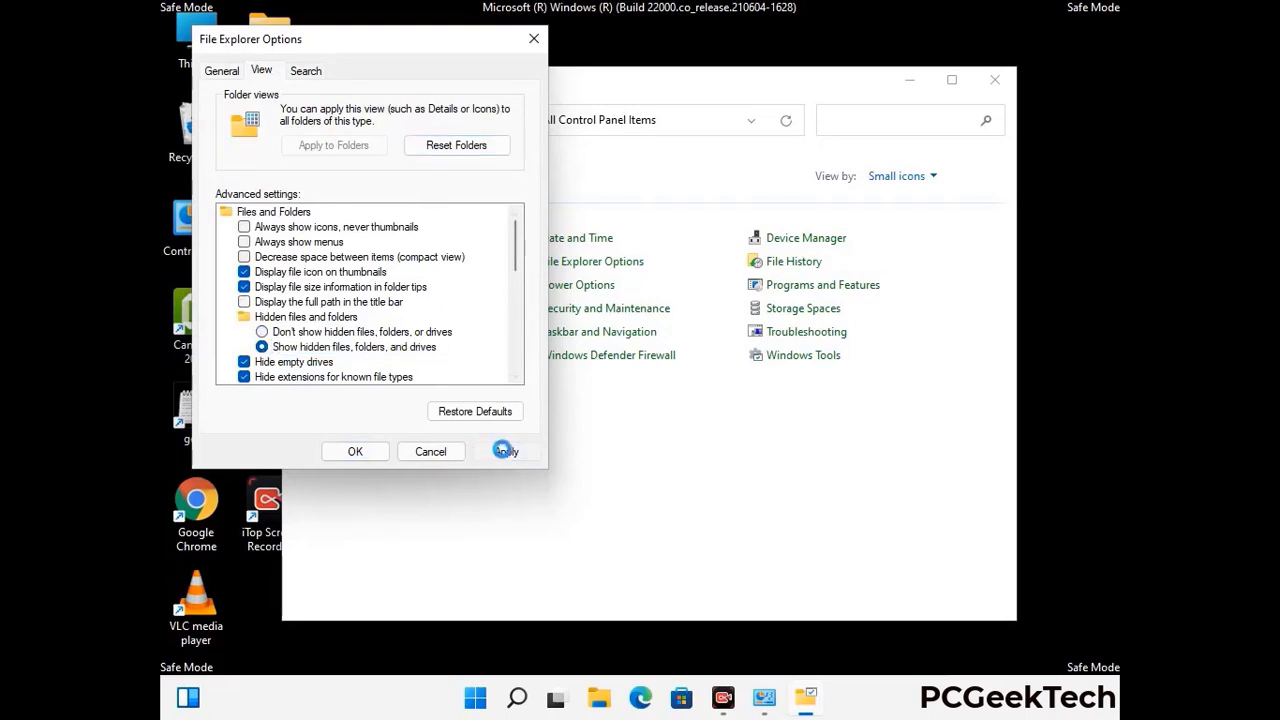
{"action": "left_click", "coordinate": [338, 454]}
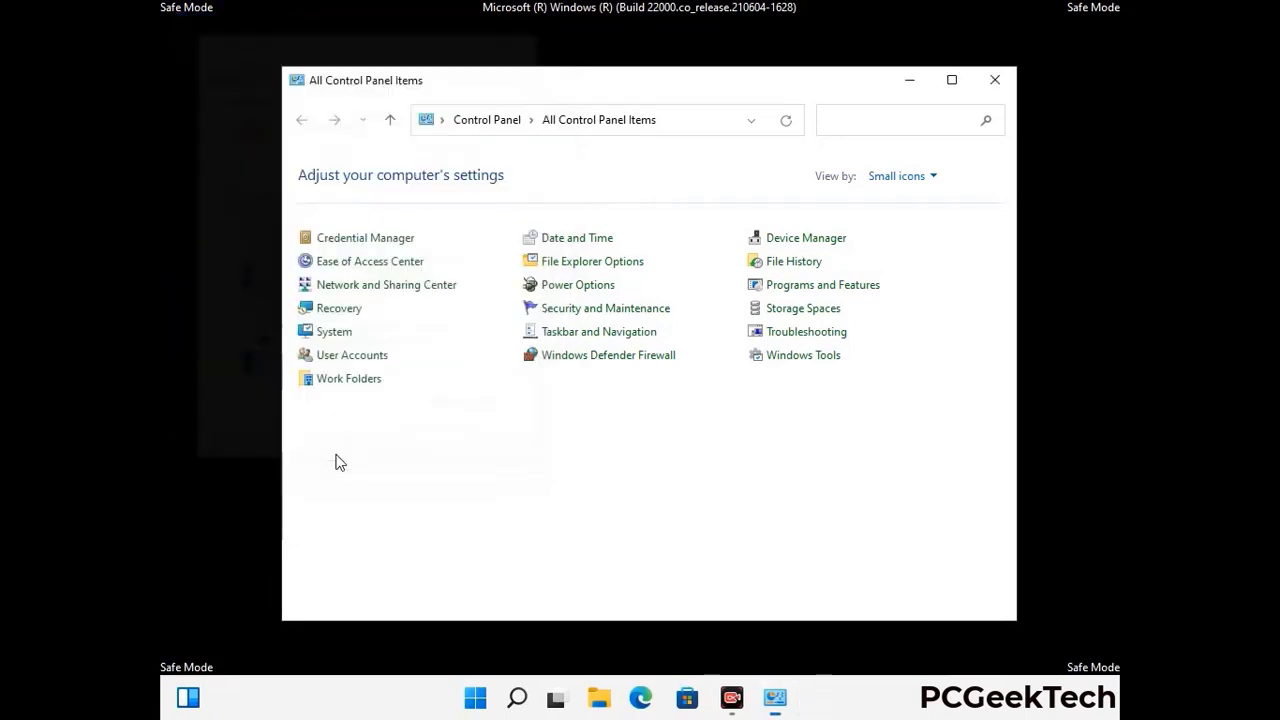
{"action": "left_click", "coordinate": [993, 82]}
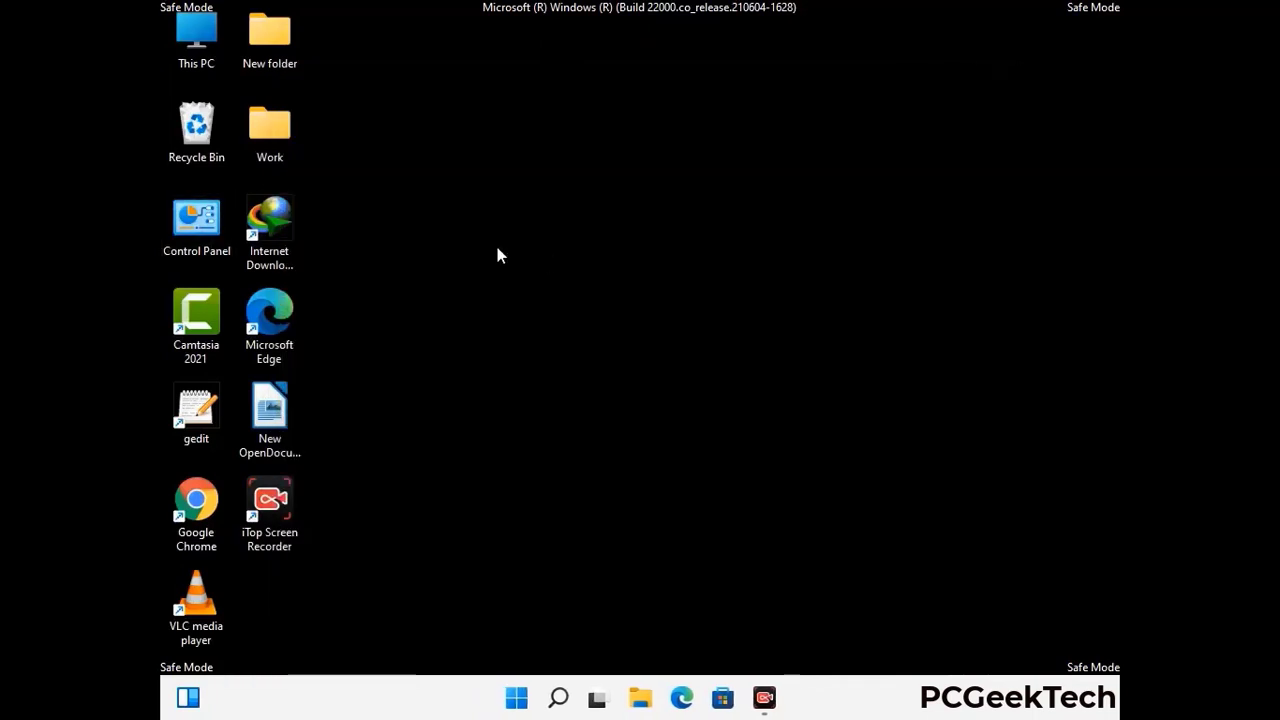
Step: Browse to C:\Windows\System32\drivers\etc and select the hosts file
{"action": "double_click", "coordinate": [190, 62]}
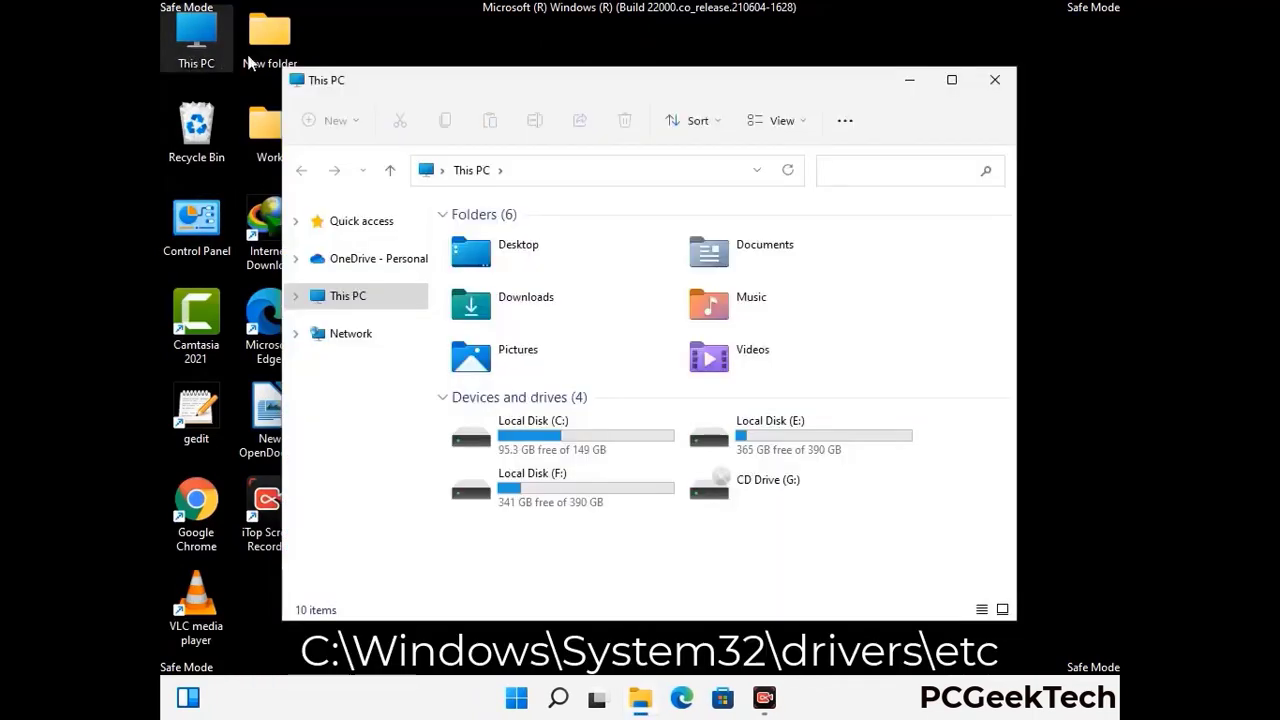
{"action": "double_click", "coordinate": [558, 438]}
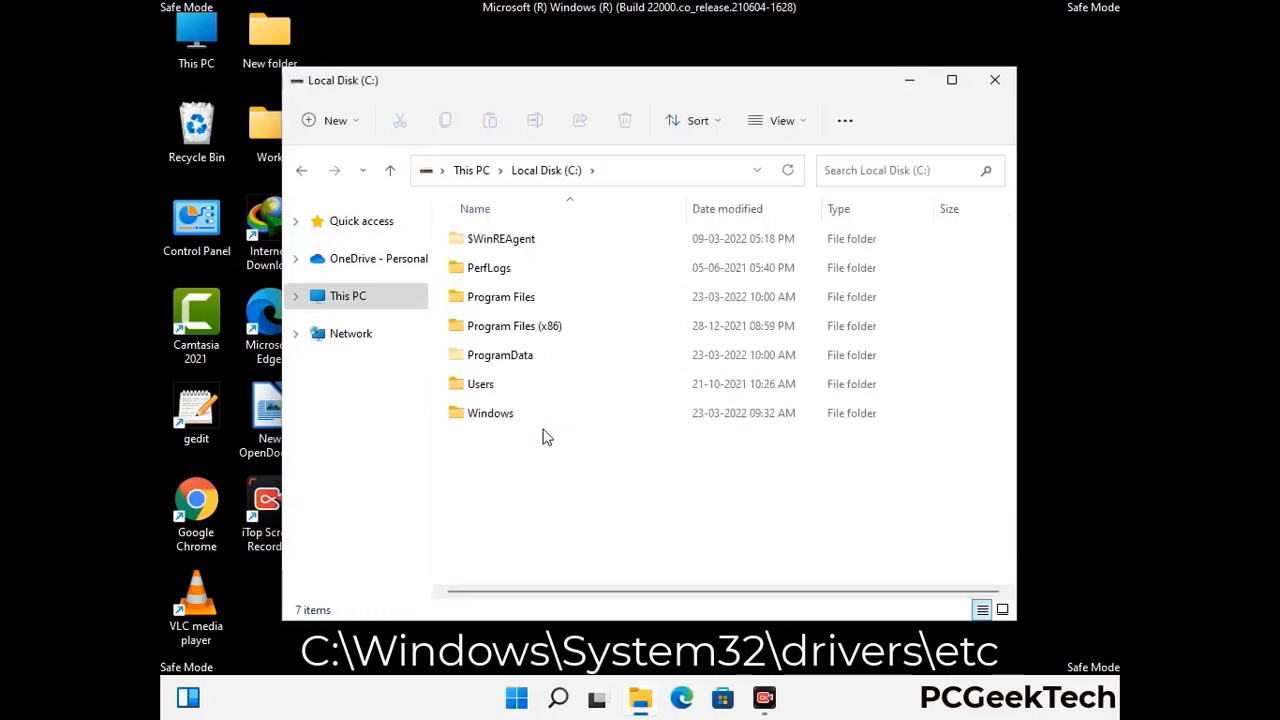
{"action": "left_click", "coordinate": [480, 421]}
{"action": "double_click", "coordinate": [480, 421]}
{"action": "scroll", "coordinate": [645, 423], "scroll_direction": "down", "scroll_amount": 6}
{"action": "scroll", "coordinate": [632, 432], "scroll_direction": "down", "scroll_amount": 12}
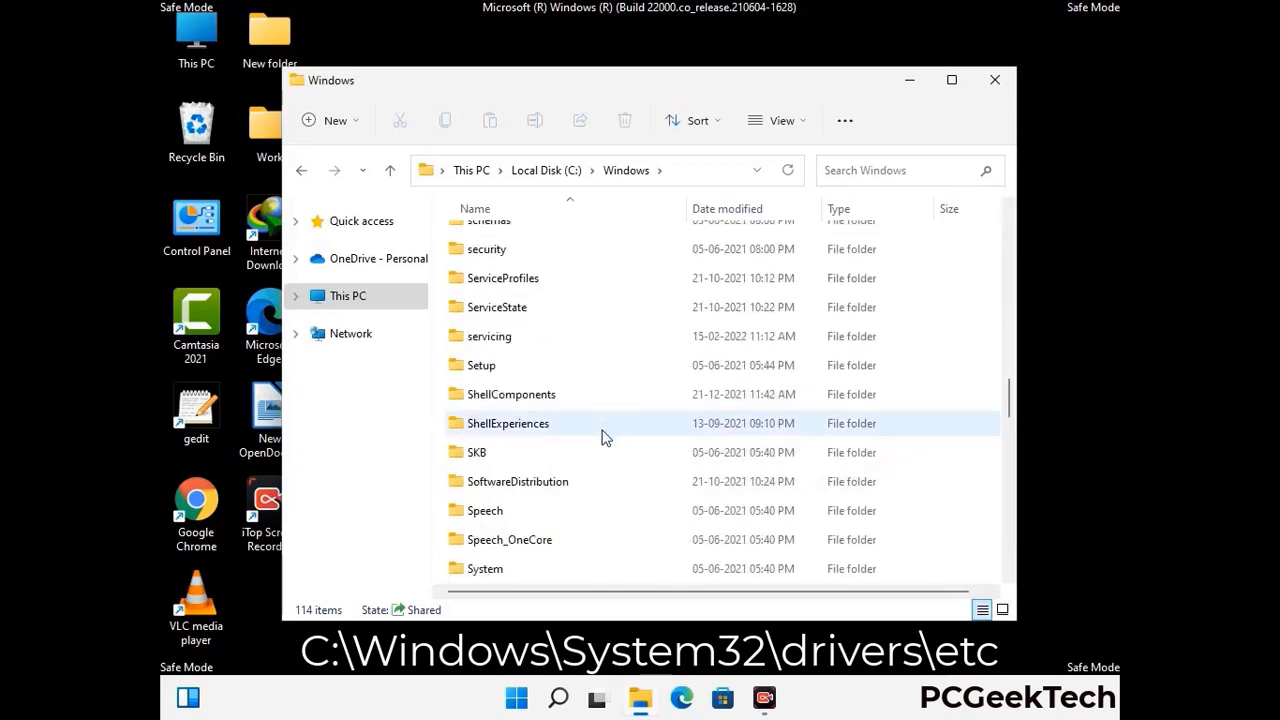
{"action": "scroll", "coordinate": [603, 437], "scroll_direction": "down", "scroll_amount": 2}
{"action": "double_click", "coordinate": [489, 424]}
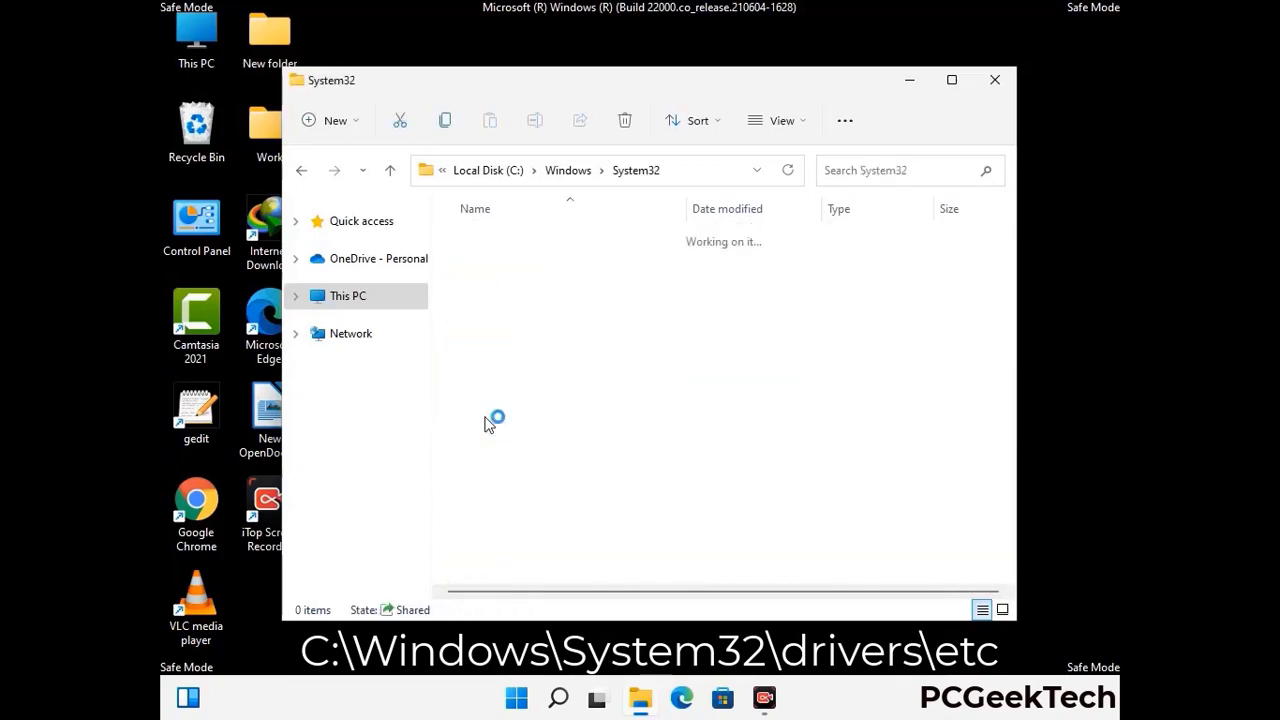
{"action": "scroll", "coordinate": [551, 435], "scroll_direction": "down", "scroll_amount": 5}
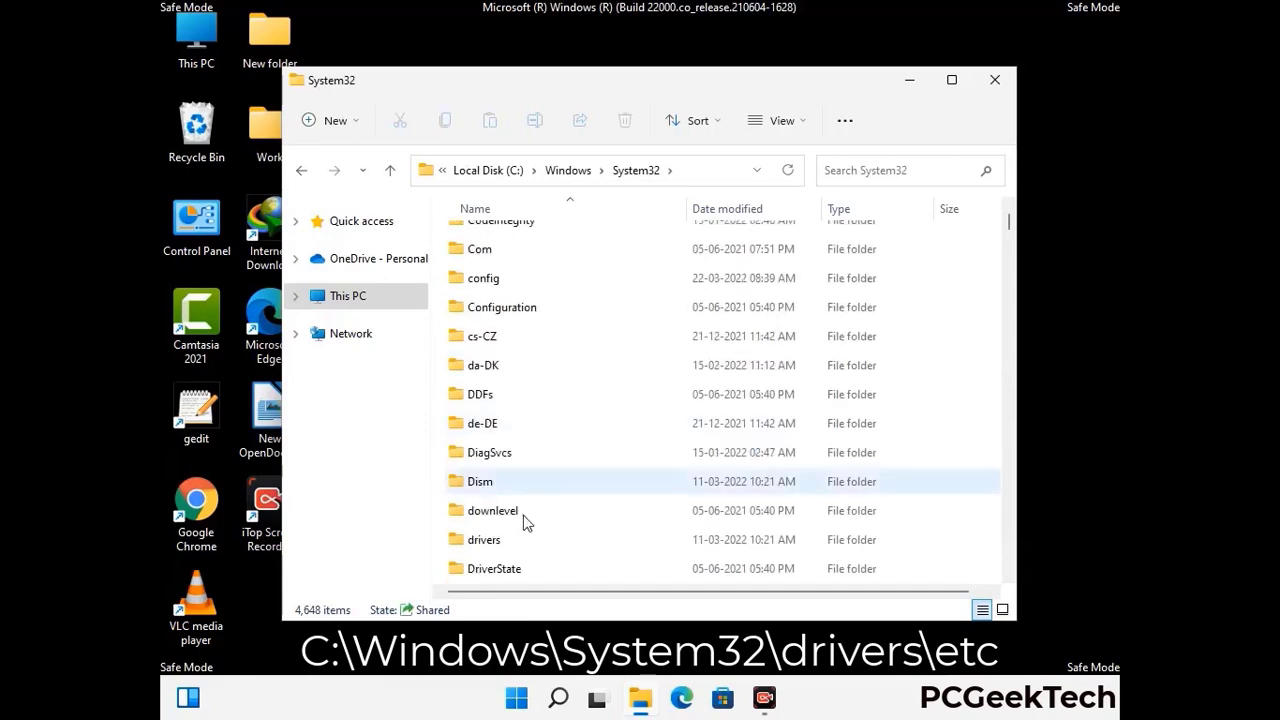
{"action": "double_click", "coordinate": [489, 545]}
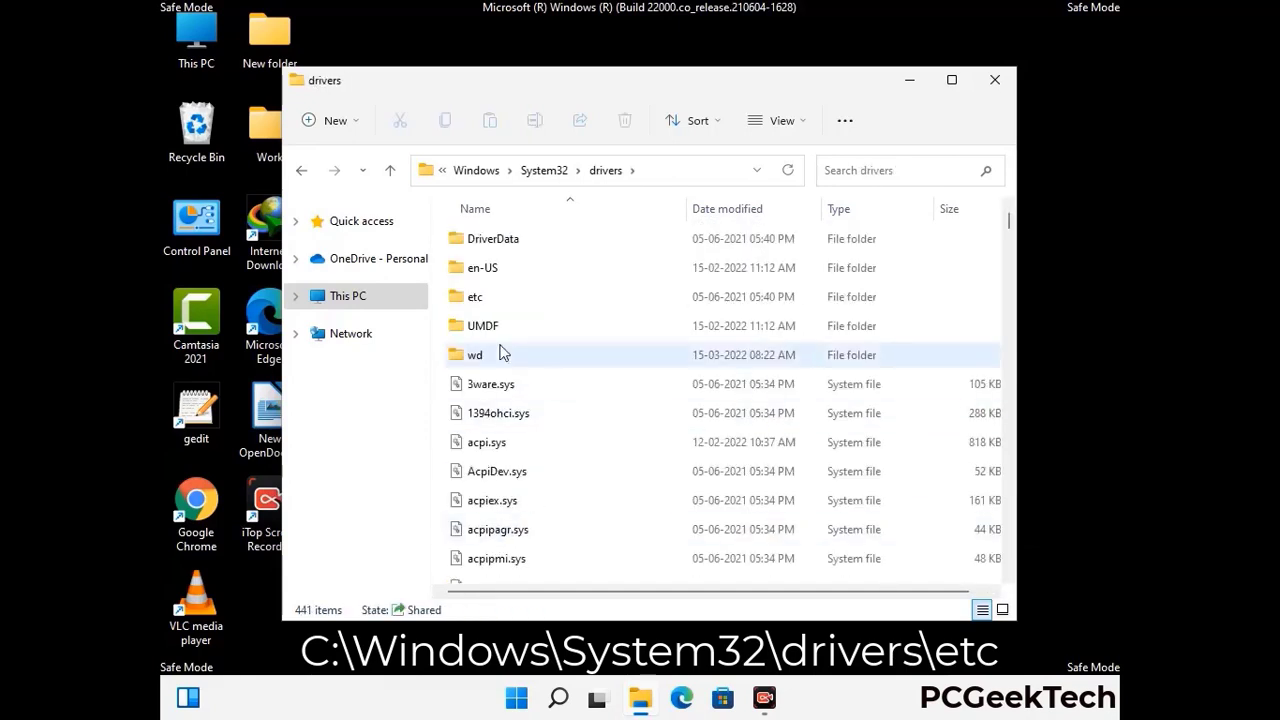
{"action": "double_click", "coordinate": [476, 298]}
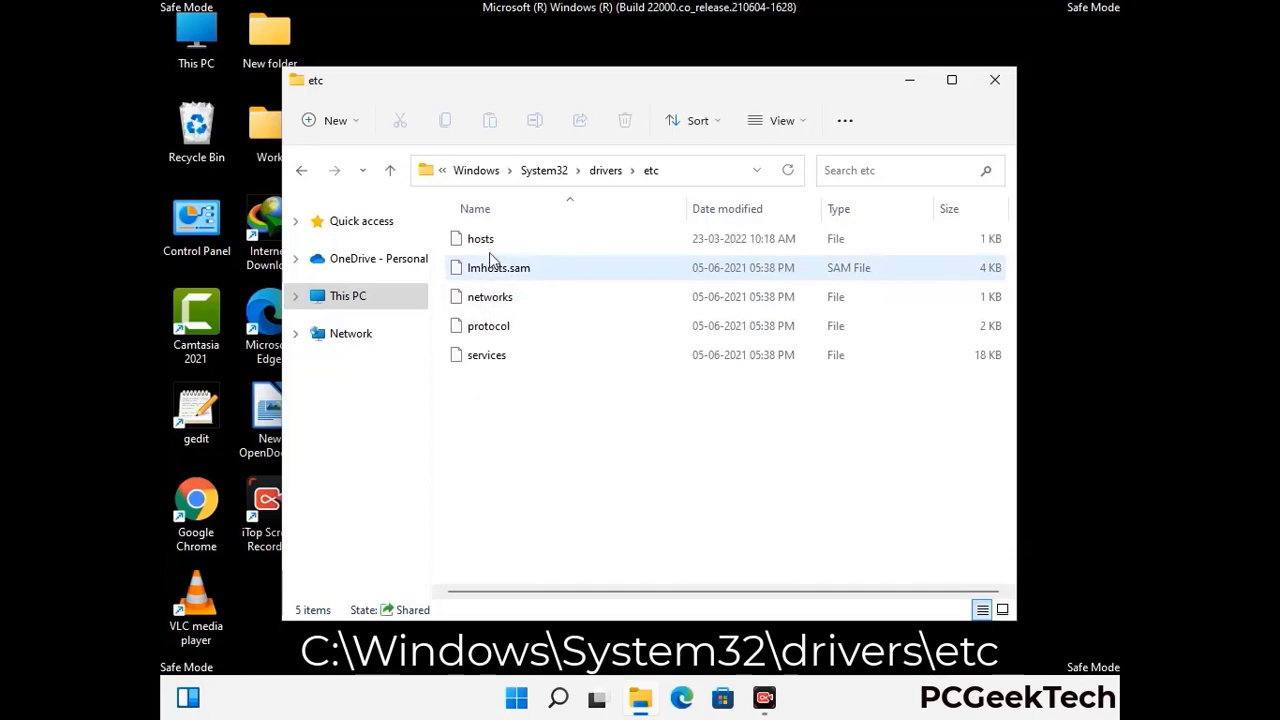
{"action": "left_click", "coordinate": [491, 245]}
Step: Open the hosts file in Notepad
{"action": "double_click", "coordinate": [491, 245]}
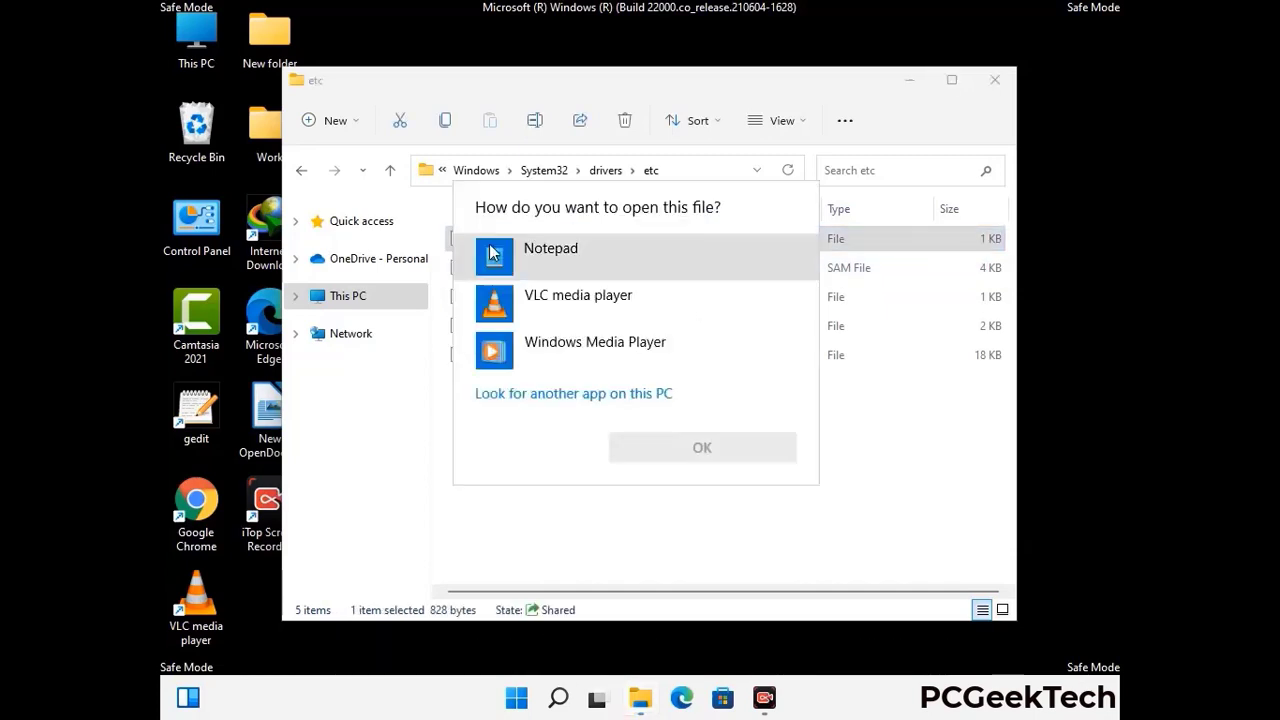
{"action": "left_click", "coordinate": [578, 257]}
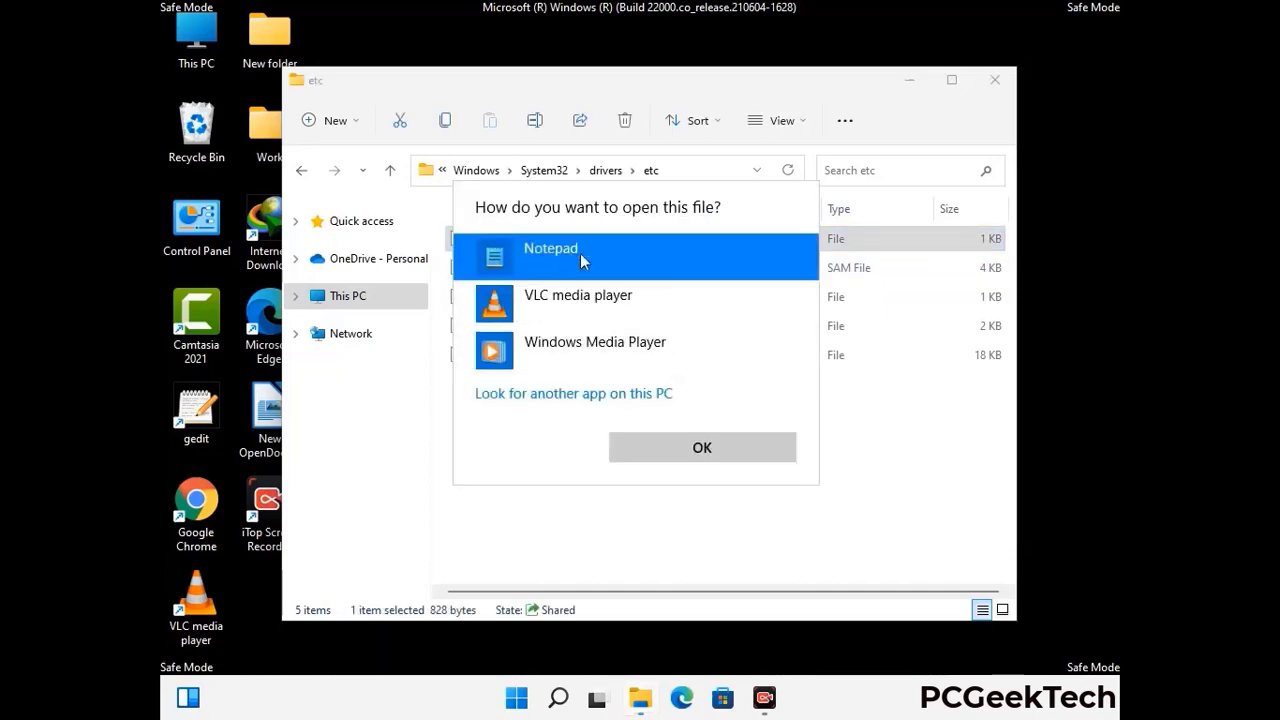
{"action": "left_click", "coordinate": [702, 449]}
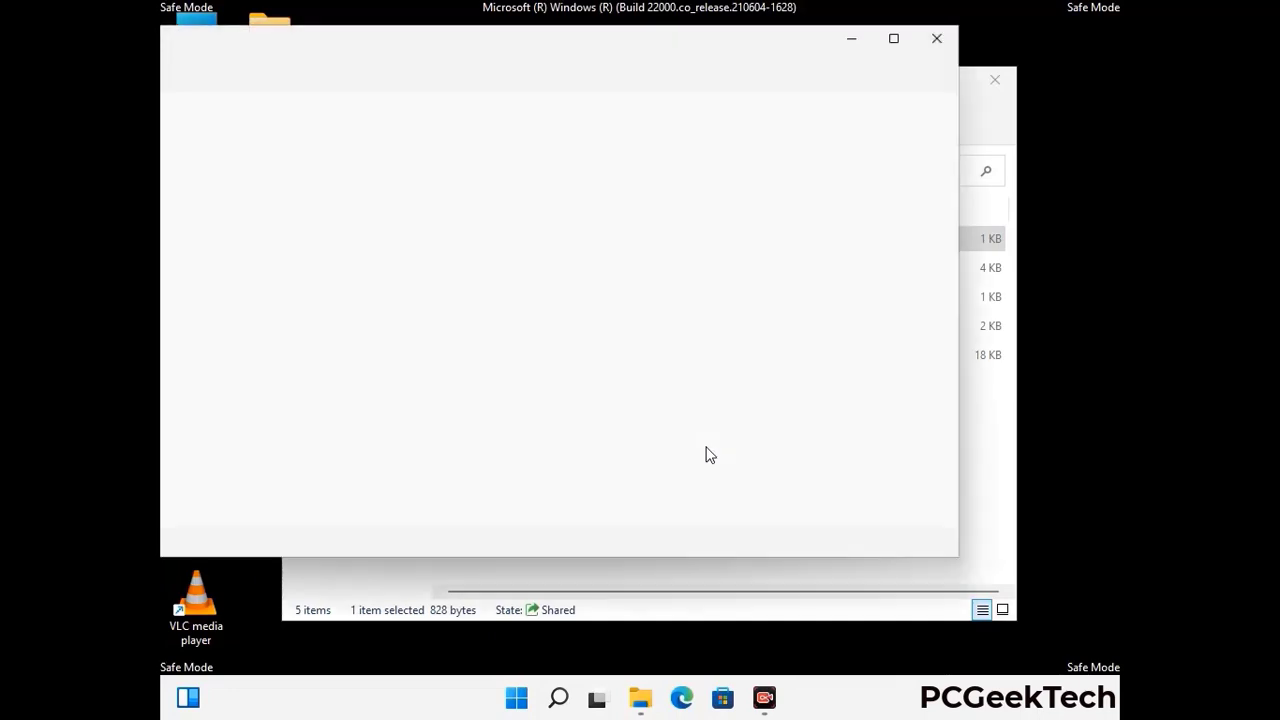
{"action": "left_click_drag", "start_coordinate": [514, 60], "coordinate": [668, 57]}
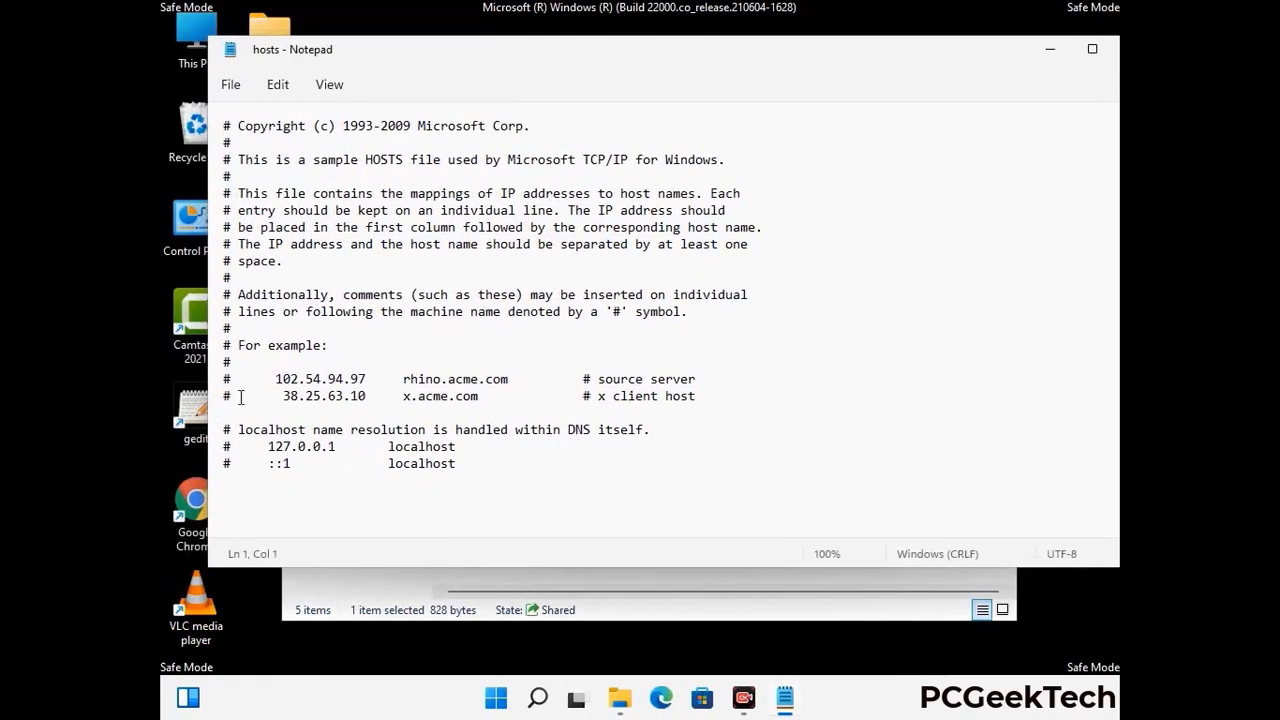
Step: Add a blank line after the localhost entries, save hosts, and close Notepad and the etc window
{"action": "left_click", "coordinate": [479, 469]}
{"action": "key", "text": "Return"}
{"action": "scroll", "coordinate": [176, 462], "scroll_direction": "down", "scroll_amount": 1}
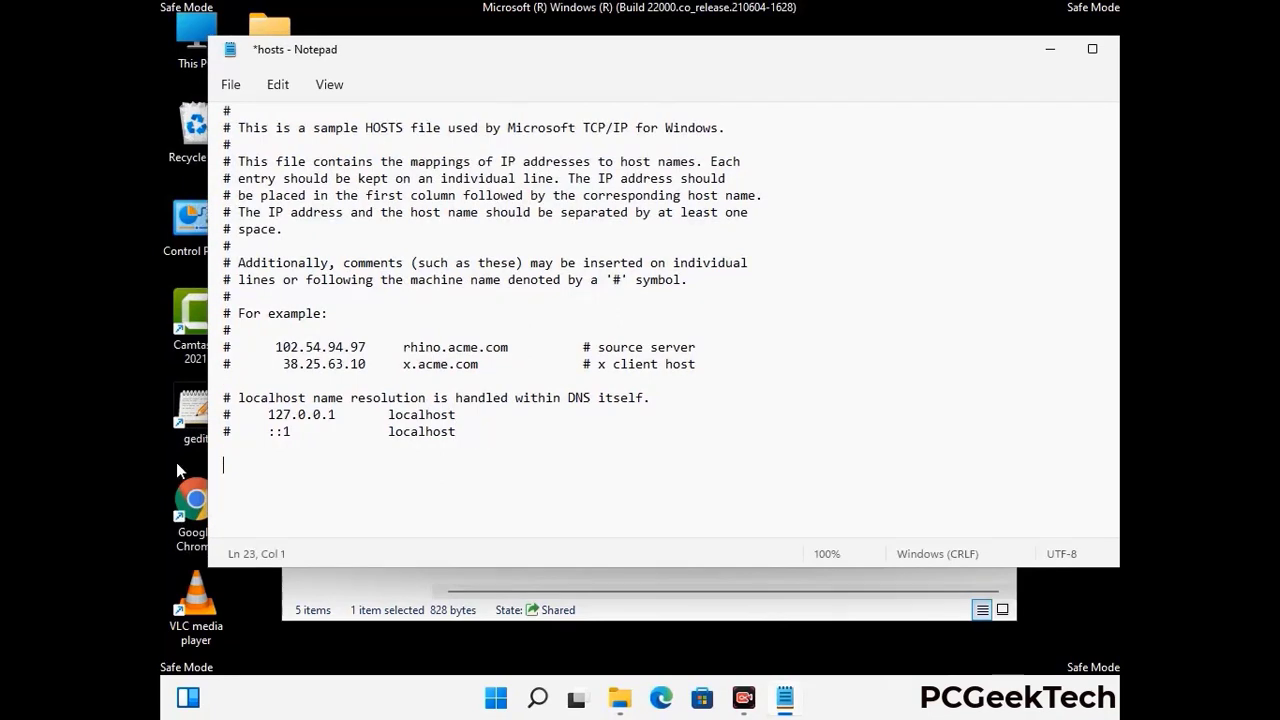
{"action": "left_click", "coordinate": [231, 87]}
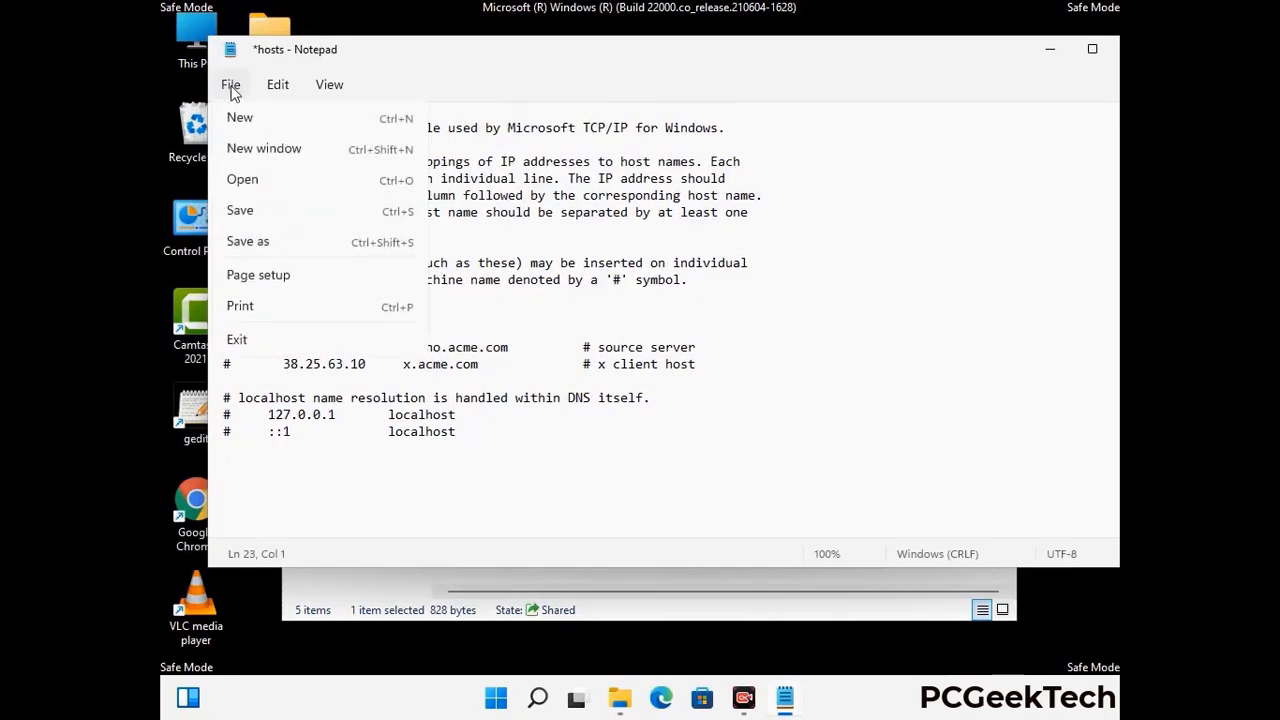
{"action": "left_click", "coordinate": [240, 214]}
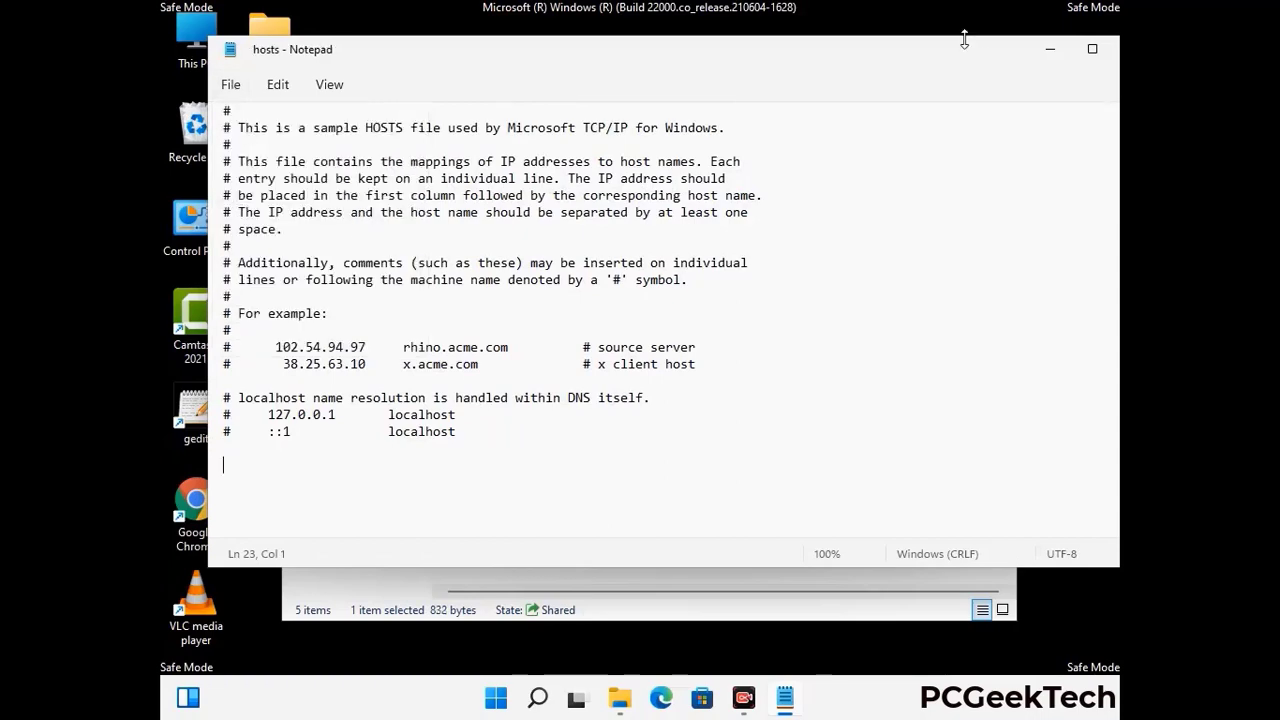
{"action": "left_click_drag", "start_coordinate": [963, 56], "coordinate": [850, 58]}
{"action": "left_click", "coordinate": [987, 51]}
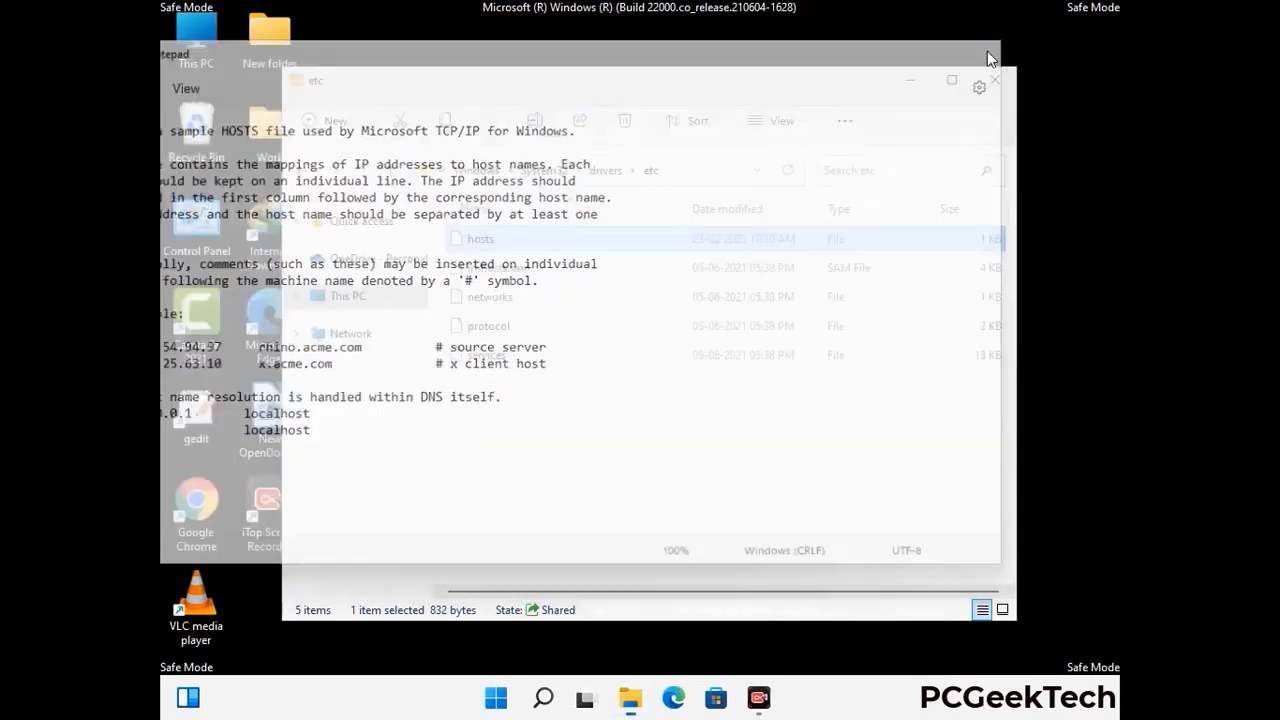
{"action": "left_click", "coordinate": [997, 76]}
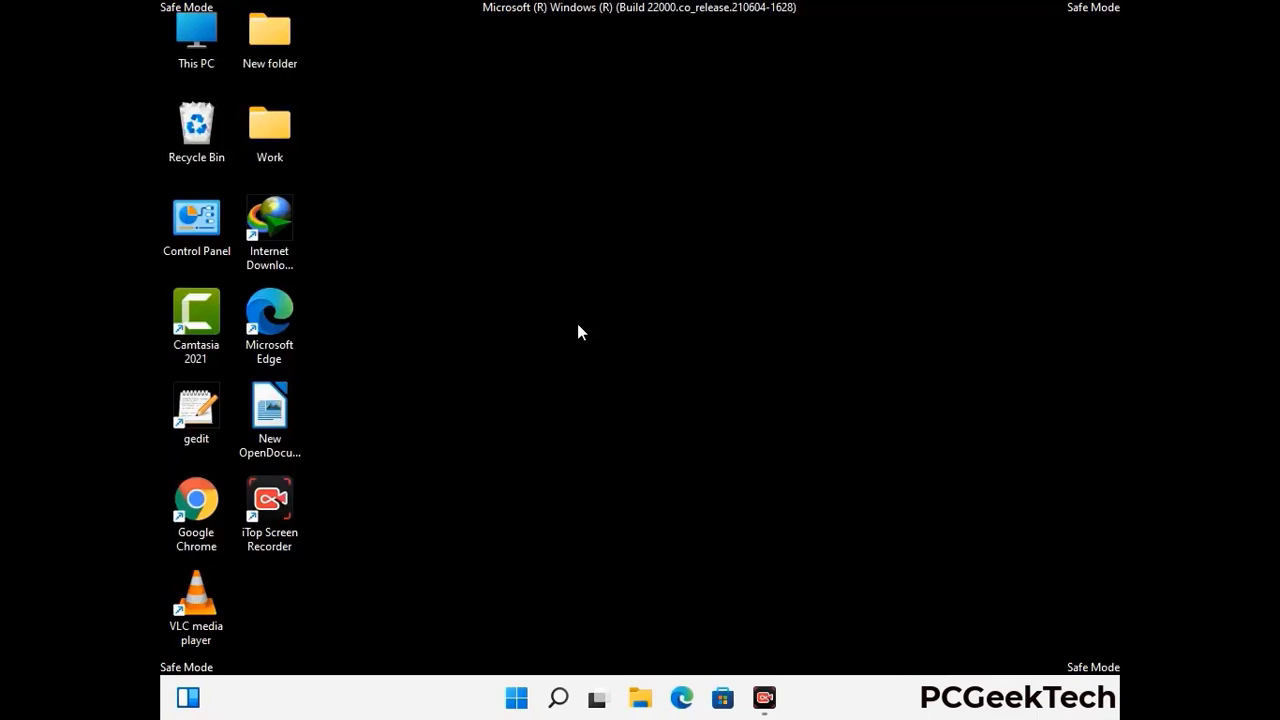
Step: Run %appdata% to open the AppData\Roaming folder
{"action": "key", "text": "super+r"}
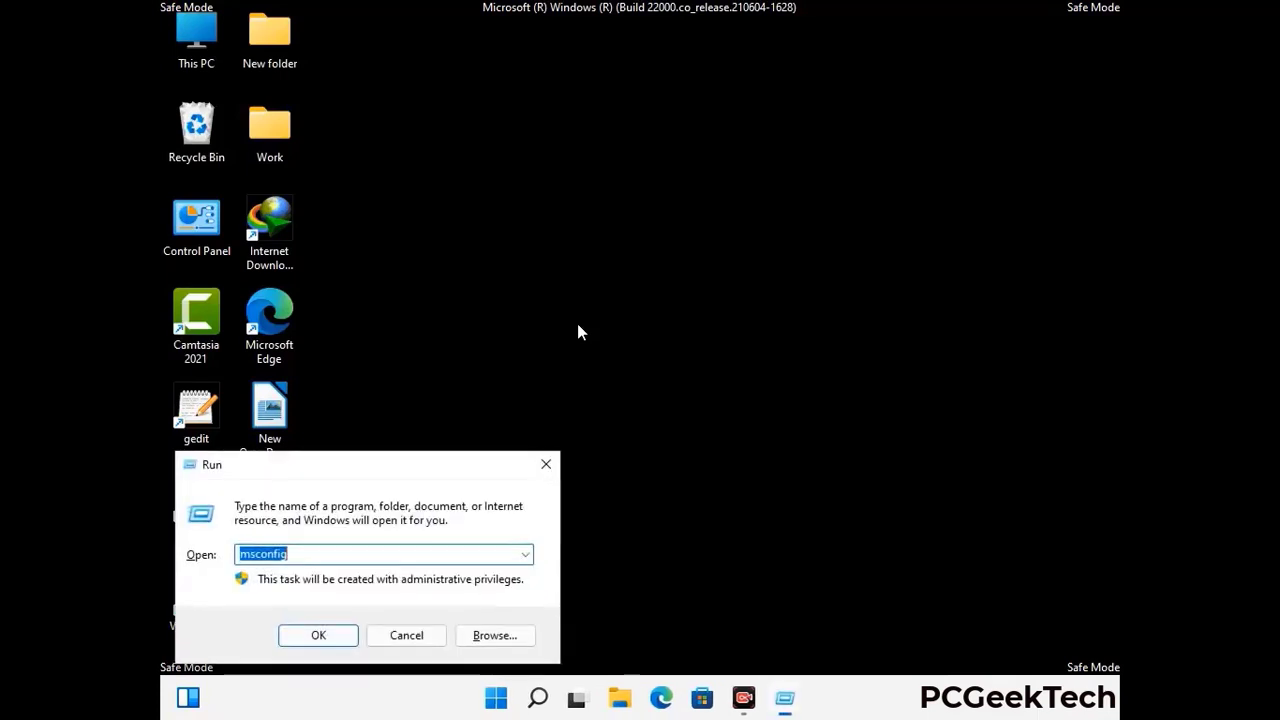
{"action": "left_click_drag", "start_coordinate": [367, 461], "coordinate": [594, 198]}
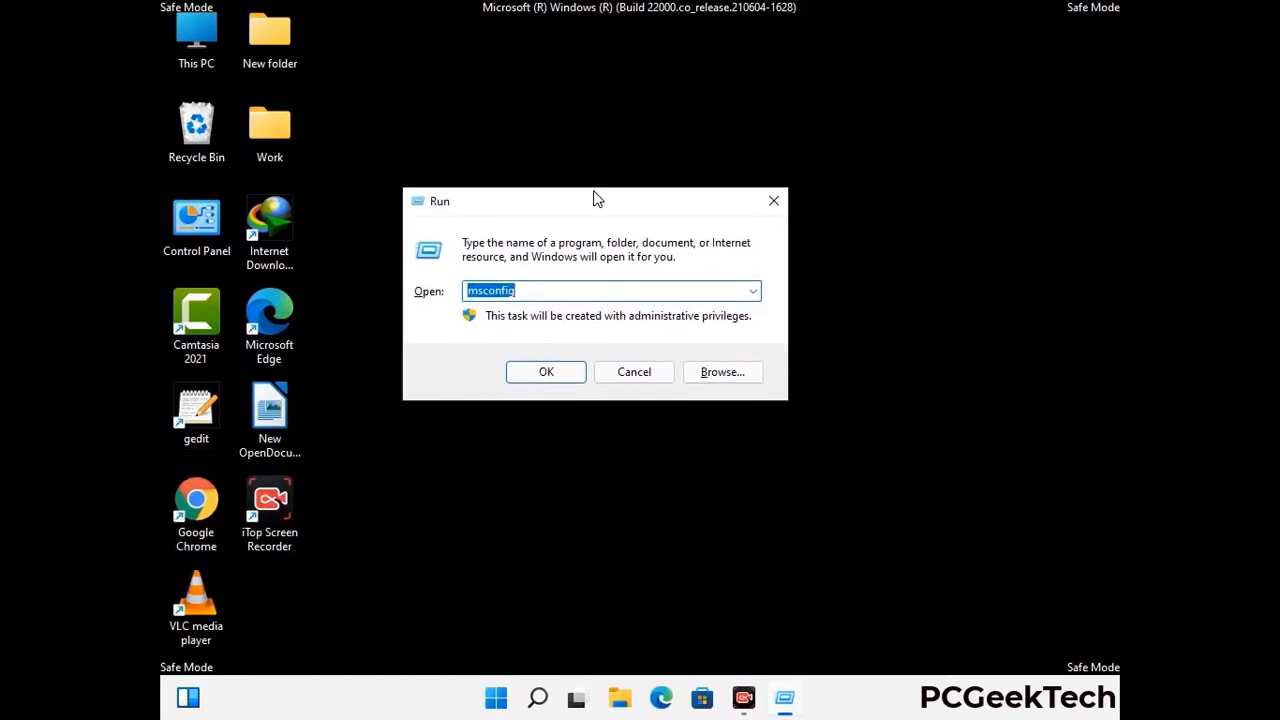
{"action": "type", "text": "%"}
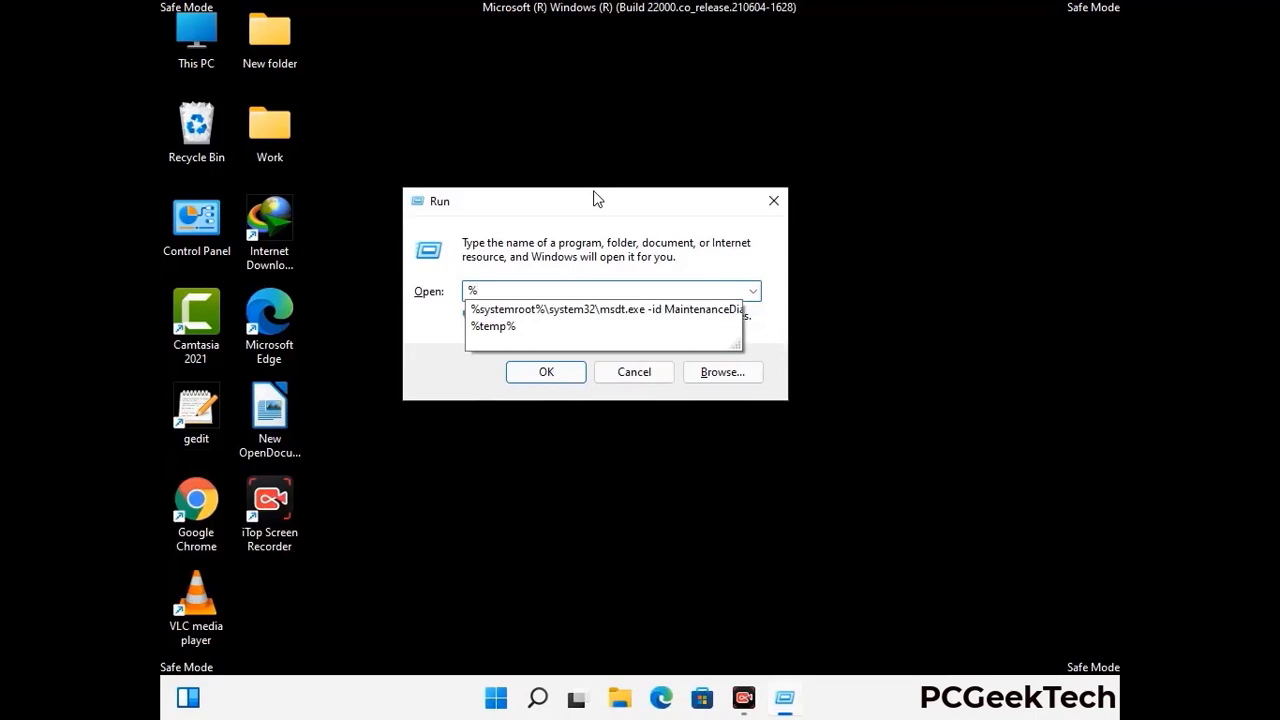
{"action": "type", "text": "appdat"}
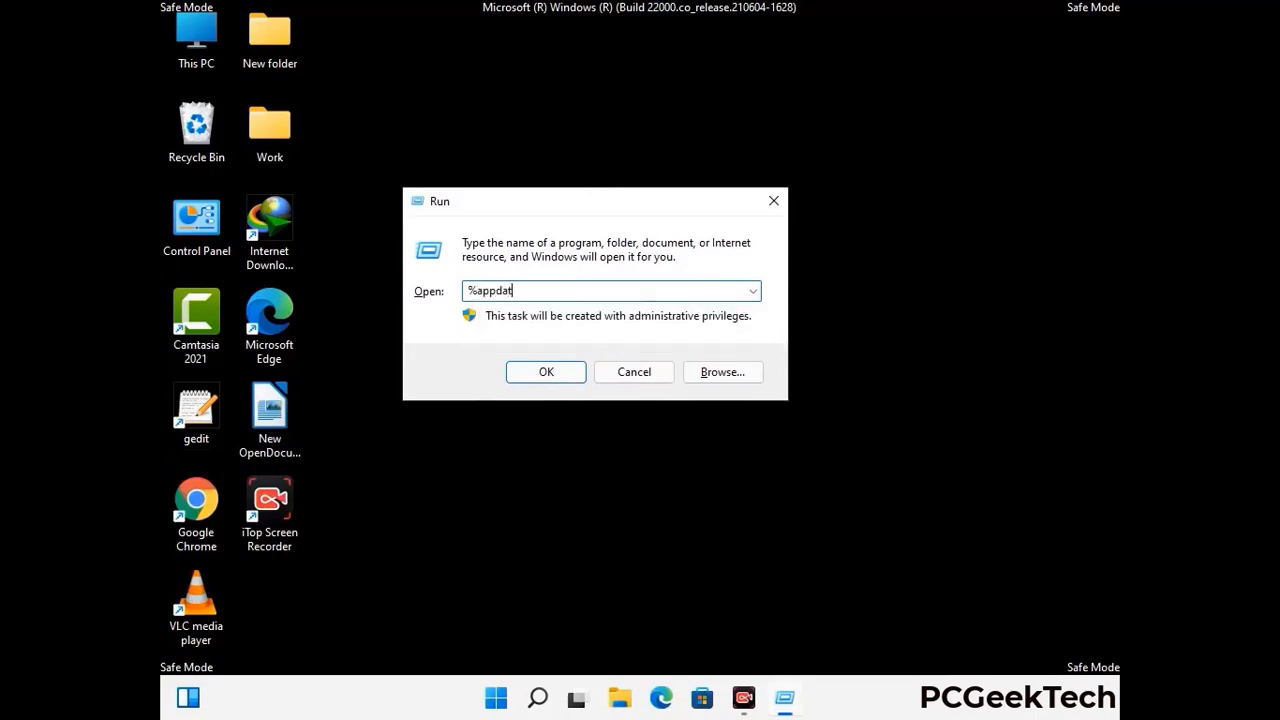
{"action": "type", "text": "a%"}
{"action": "key", "text": "Return"}
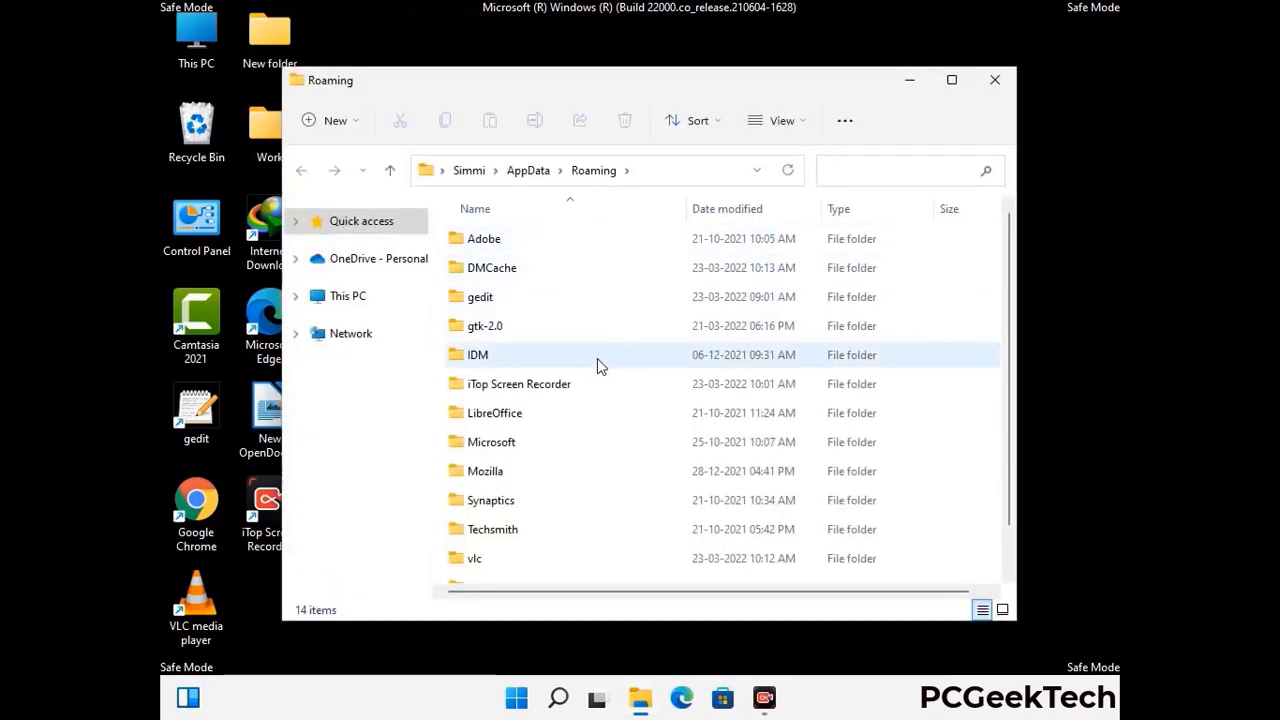
Step: Delete the leftover Zoom folder from AppData\Roaming and close the window
{"action": "scroll", "coordinate": [600, 365], "scroll_direction": "down", "scroll_amount": 1}
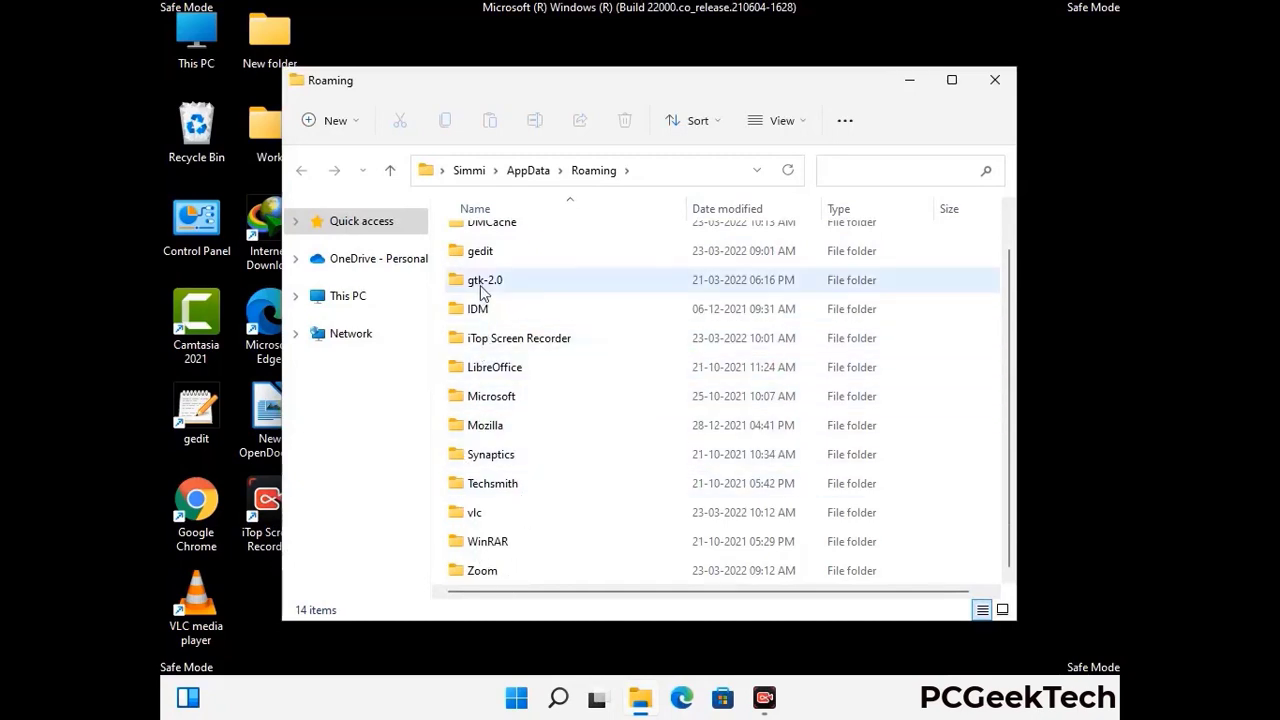
{"action": "scroll", "coordinate": [478, 305], "scroll_direction": "up", "scroll_amount": 1}
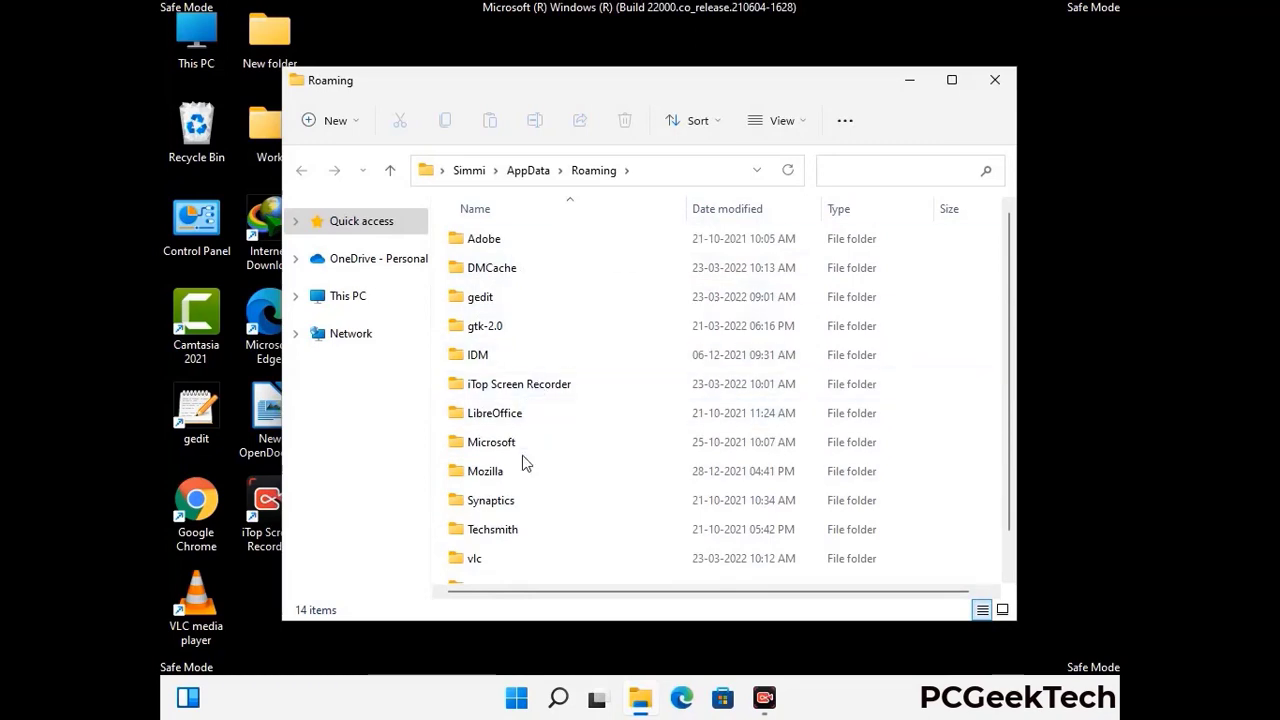
{"action": "scroll", "coordinate": [524, 466], "scroll_direction": "down", "scroll_amount": 1}
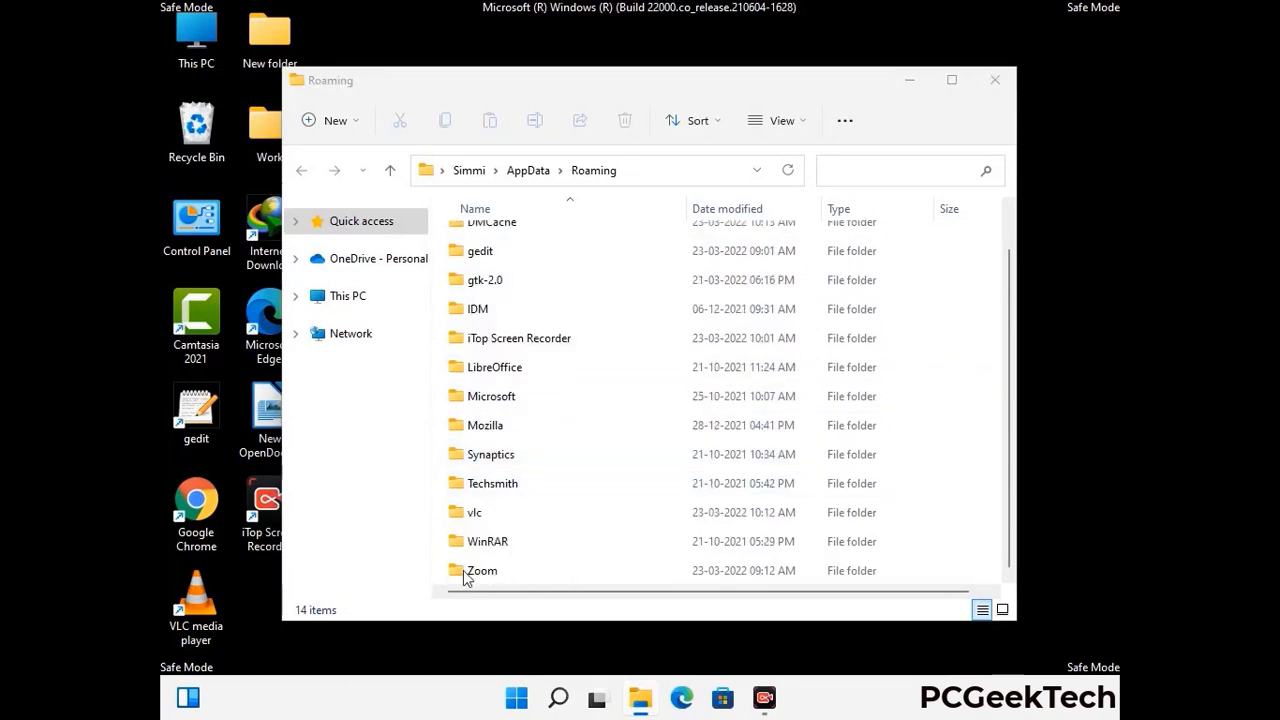
{"action": "left_click", "coordinate": [716, 566]}
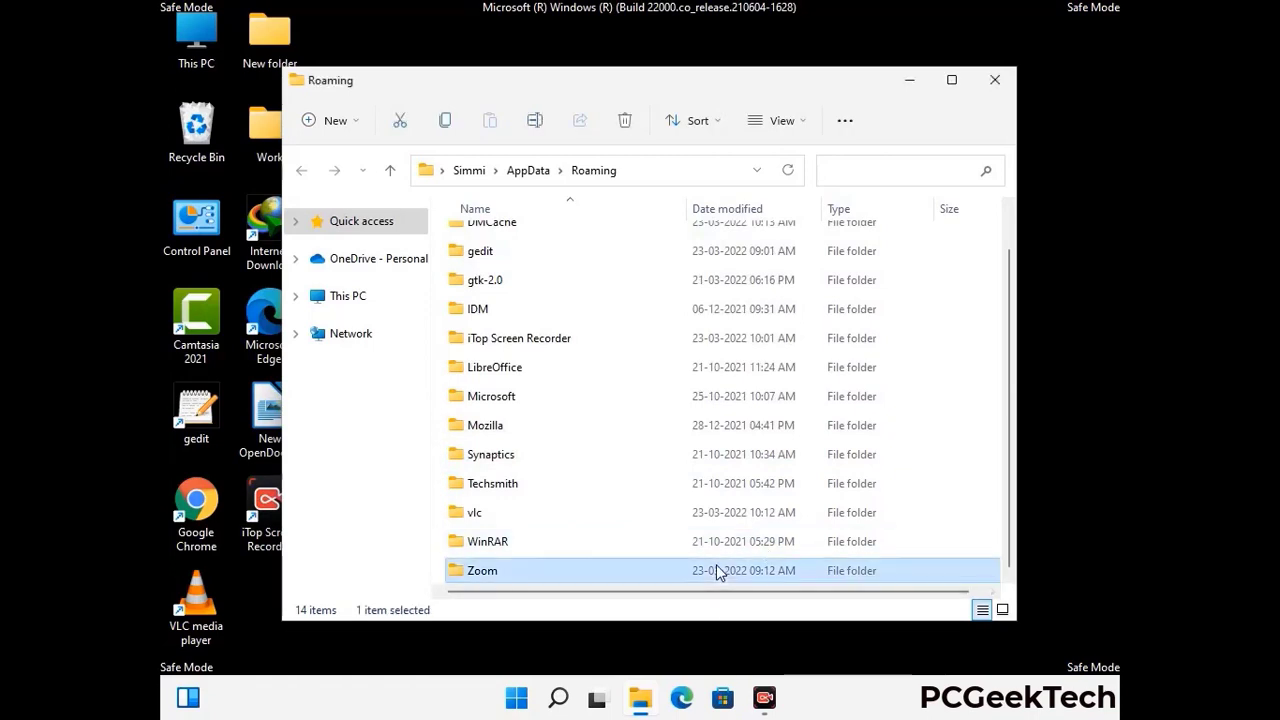
{"action": "left_click", "coordinate": [632, 128]}
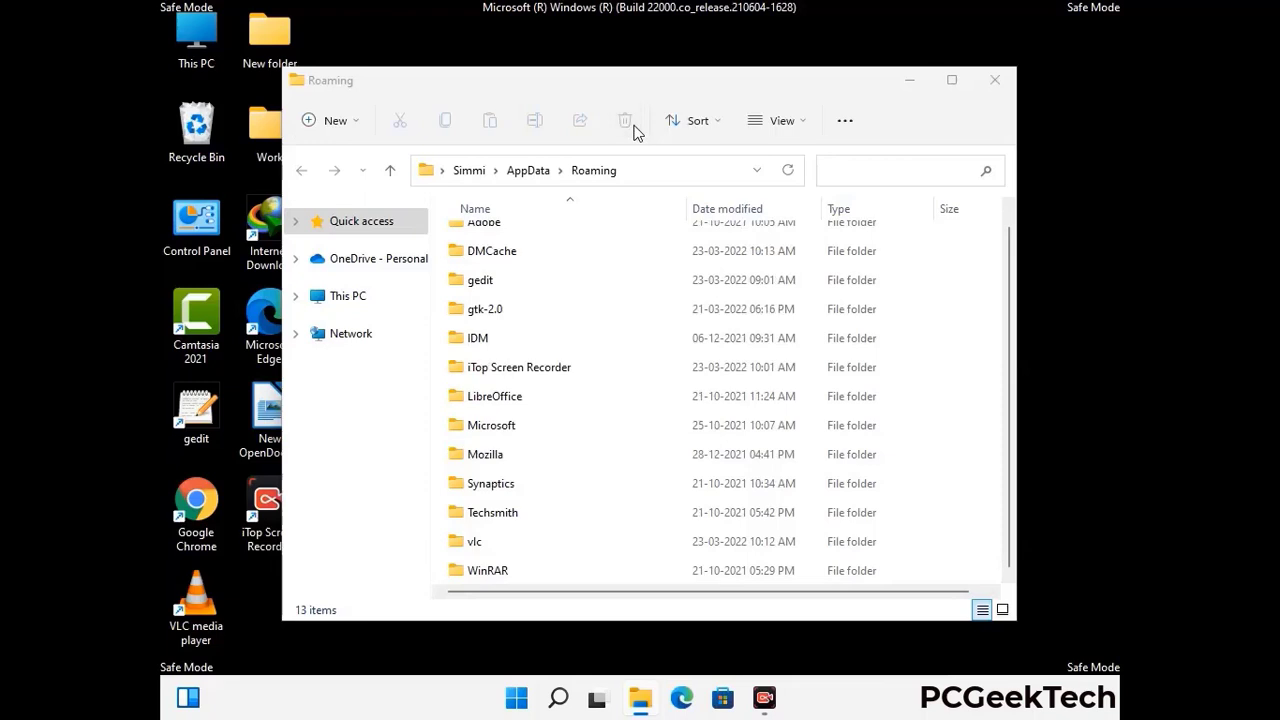
{"action": "left_click", "coordinate": [993, 85]}
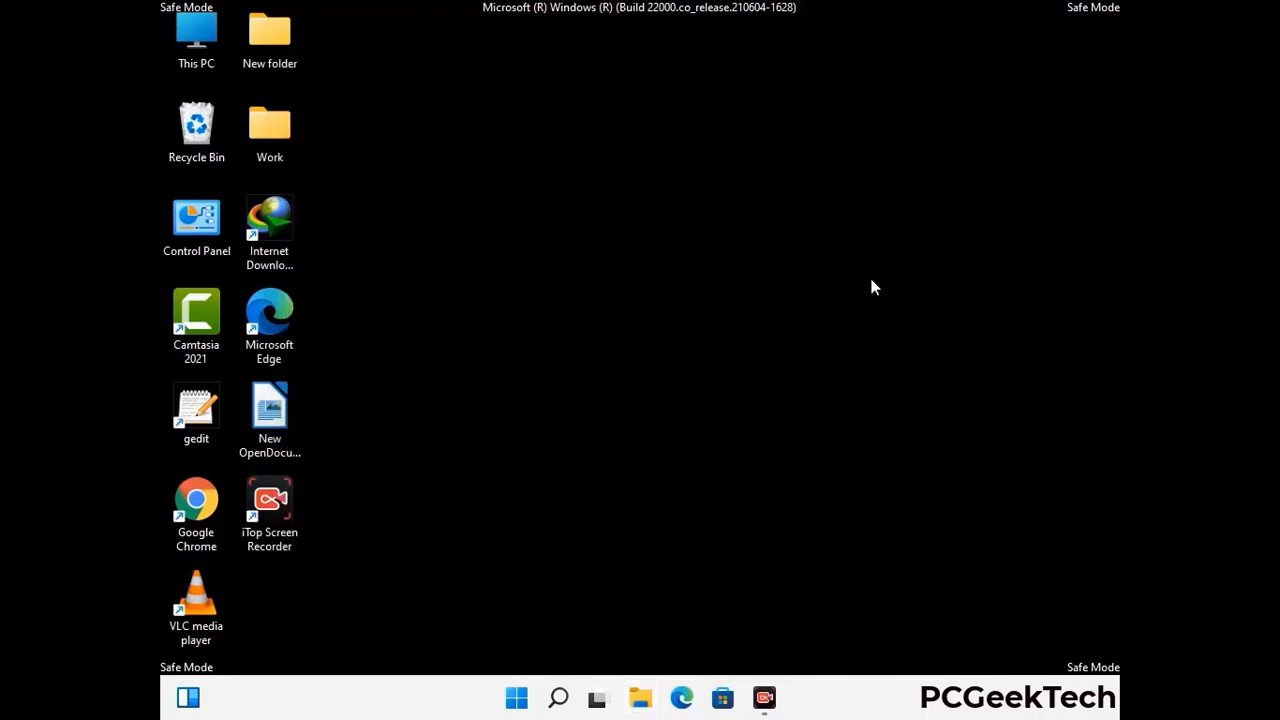
Step: Run %LocalAppData% to open the AppData\Local folder
{"action": "key", "text": "super+r"}
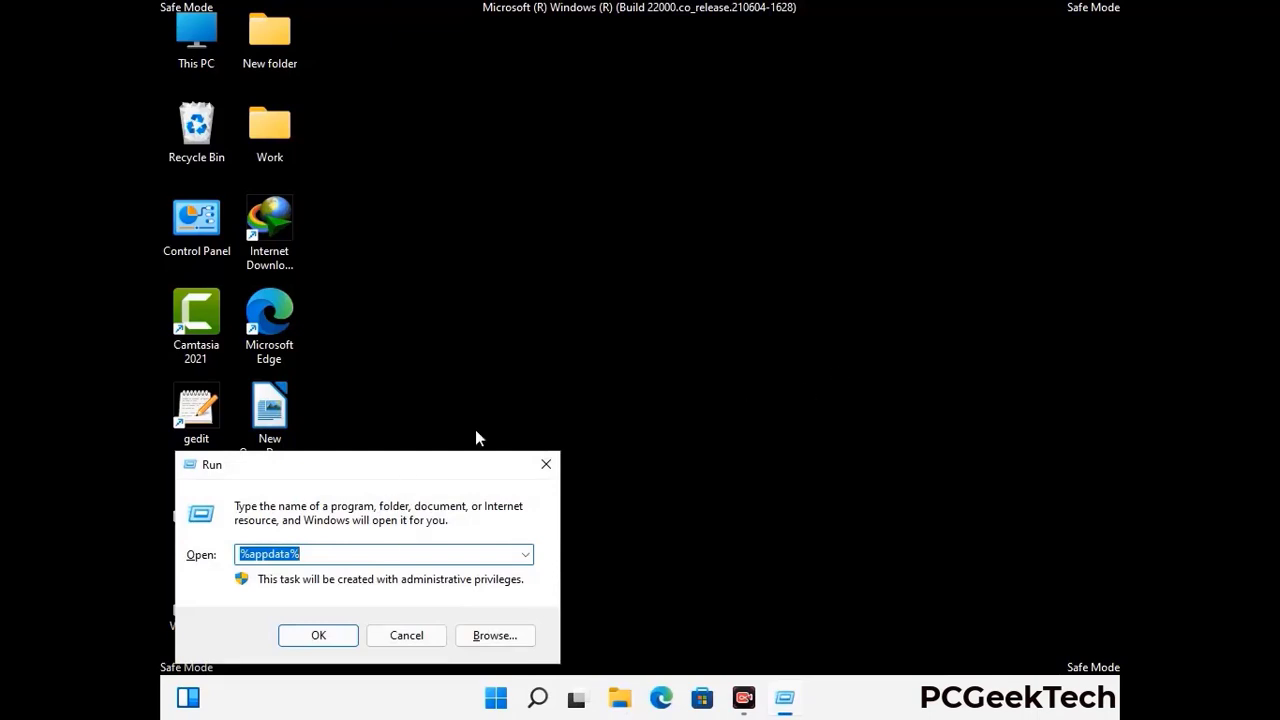
{"action": "left_click_drag", "start_coordinate": [400, 475], "coordinate": [671, 253]}
{"action": "type", "text": "%Local"}
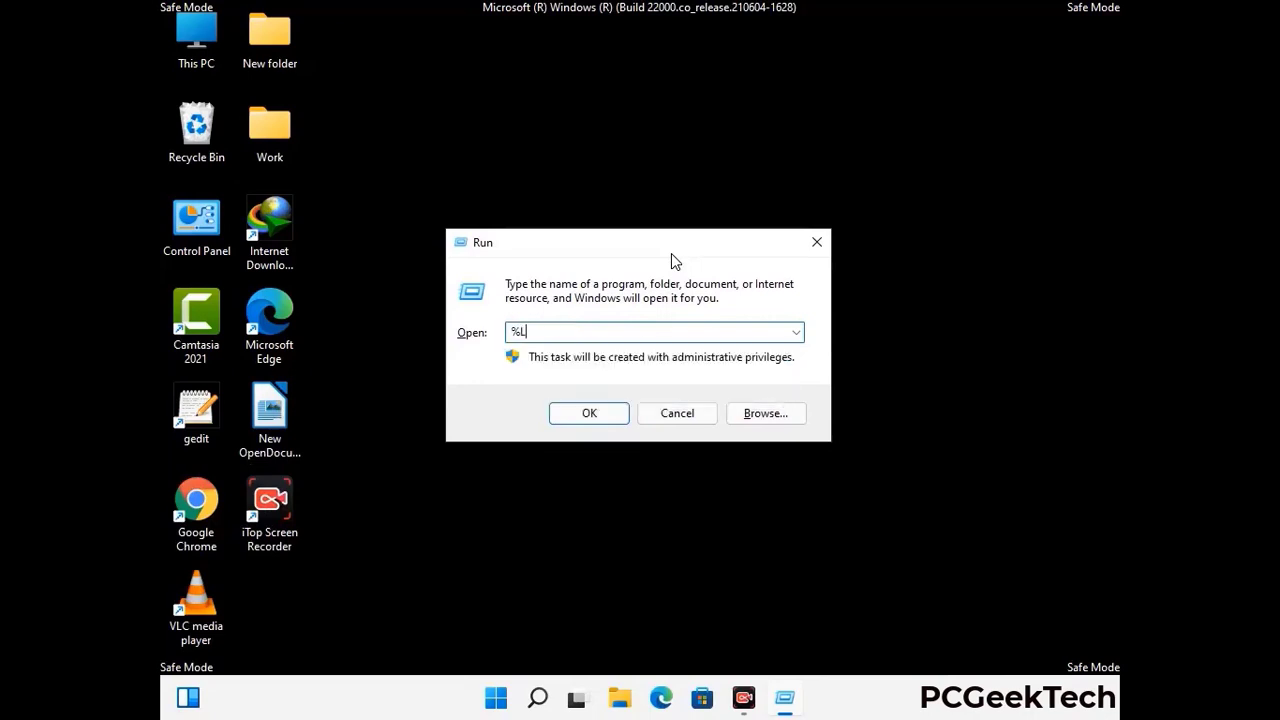
{"action": "type", "text": "App"}
{"action": "key", "text": "Return"}
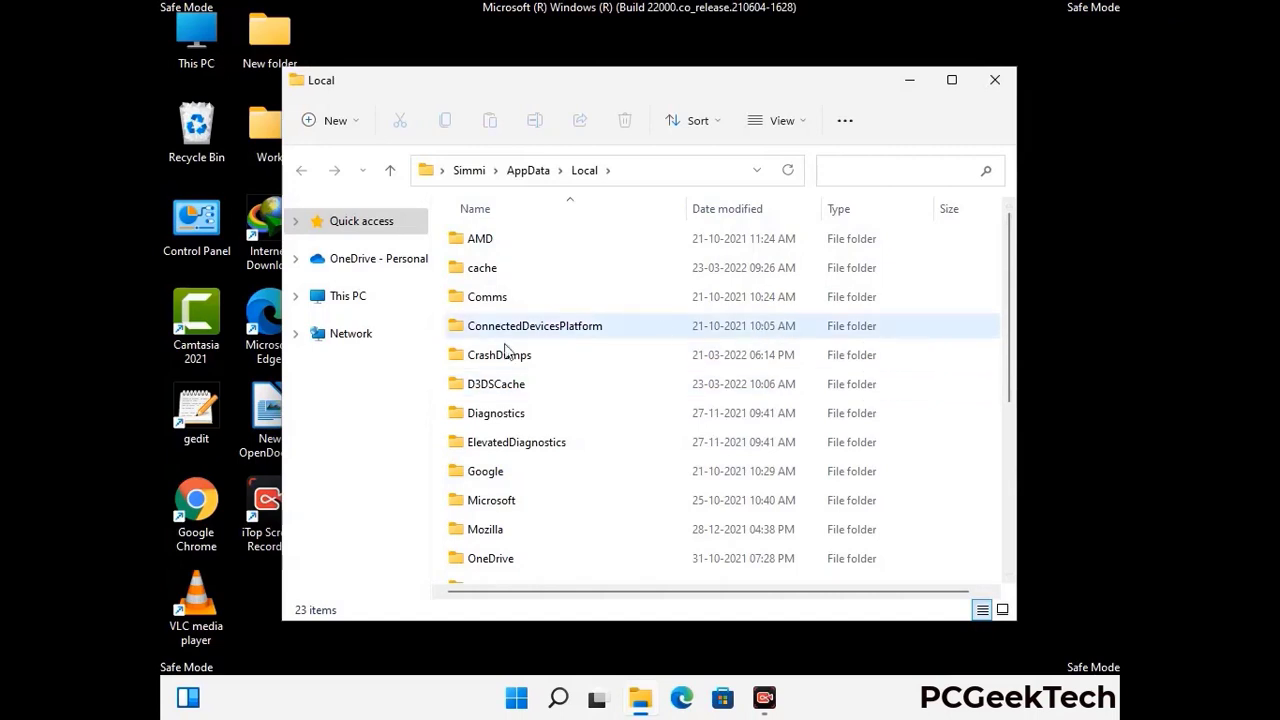
Step: Delete the leftover Mozilla folder from AppData\Local and close the window
{"action": "scroll", "coordinate": [535, 430], "scroll_direction": "down", "scroll_amount": 1}
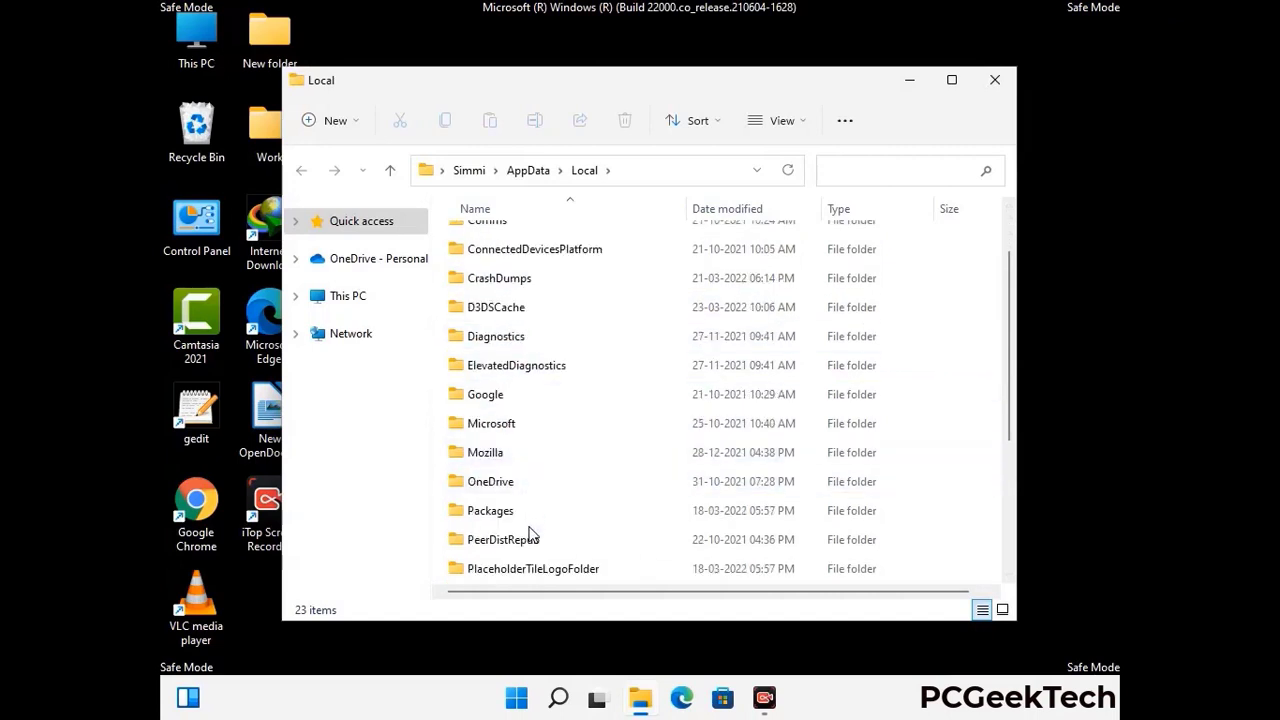
{"action": "left_click", "coordinate": [498, 455]}
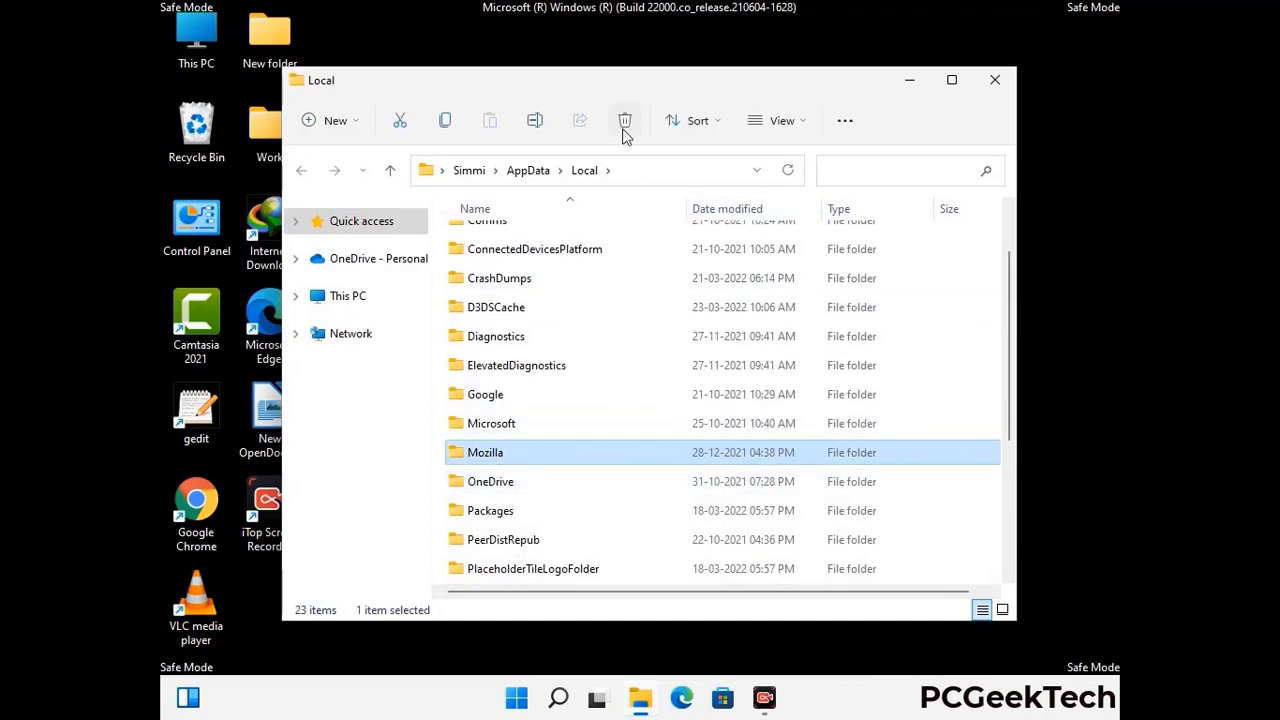
{"action": "left_click", "coordinate": [624, 121]}
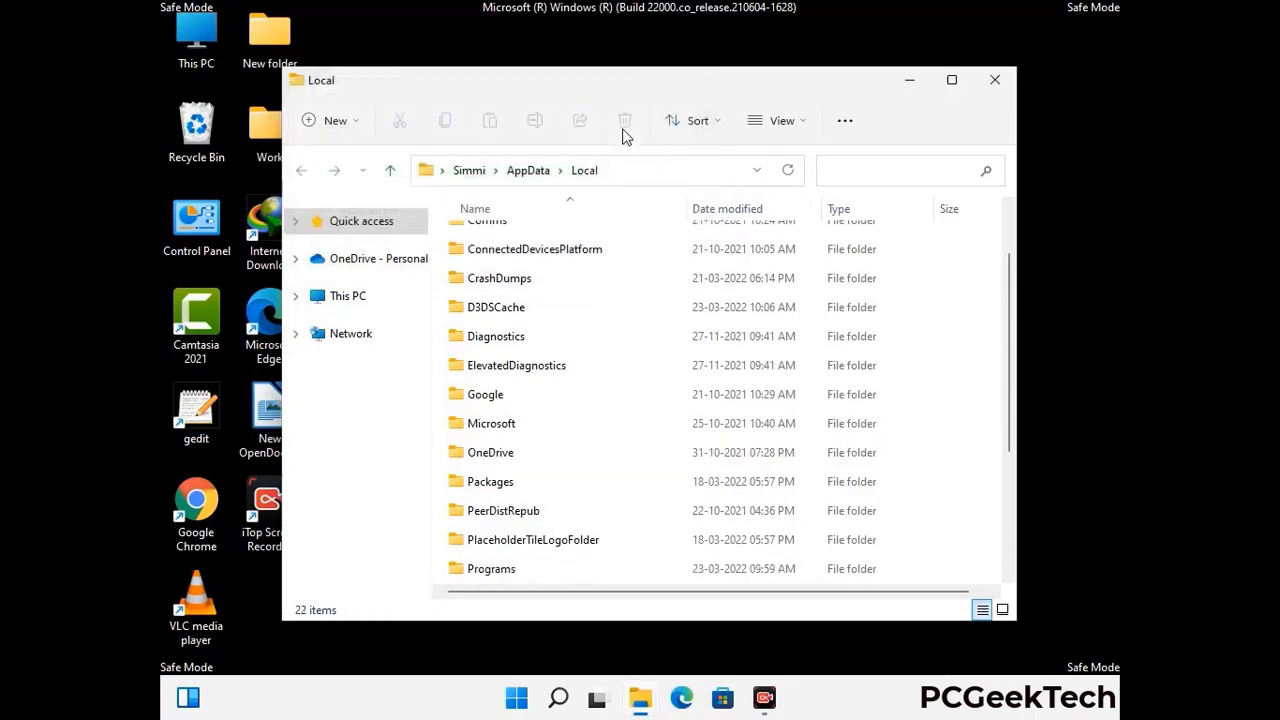
{"action": "left_click", "coordinate": [996, 90]}
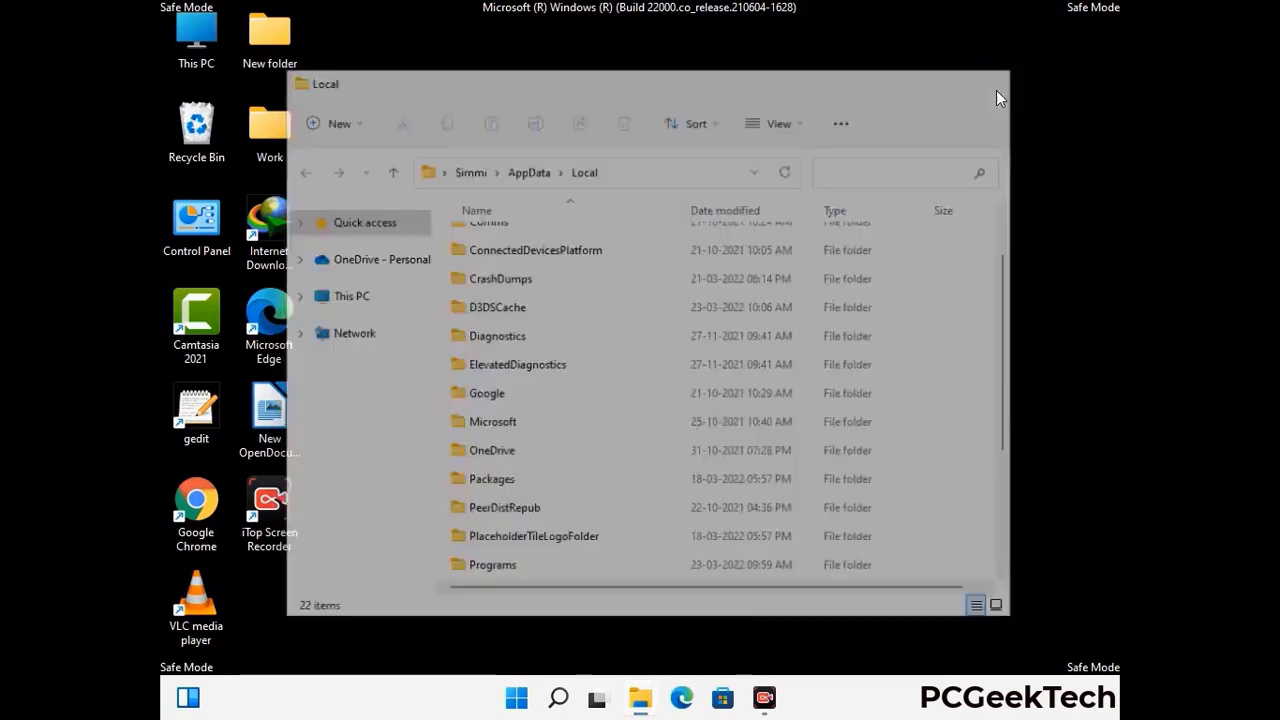
Step: Run %ProgramData% to open the ProgramData folder
{"action": "key", "text": "super+r"}
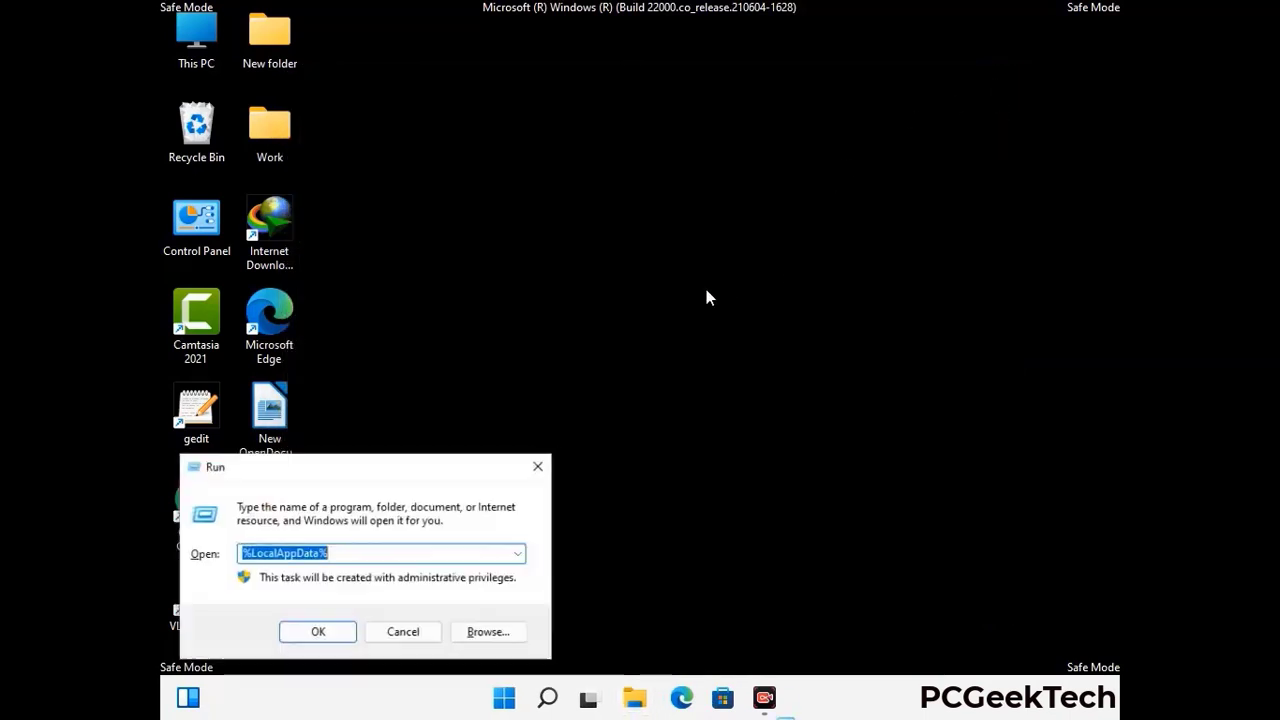
{"action": "left_click_drag", "start_coordinate": [325, 478], "coordinate": [586, 263]}
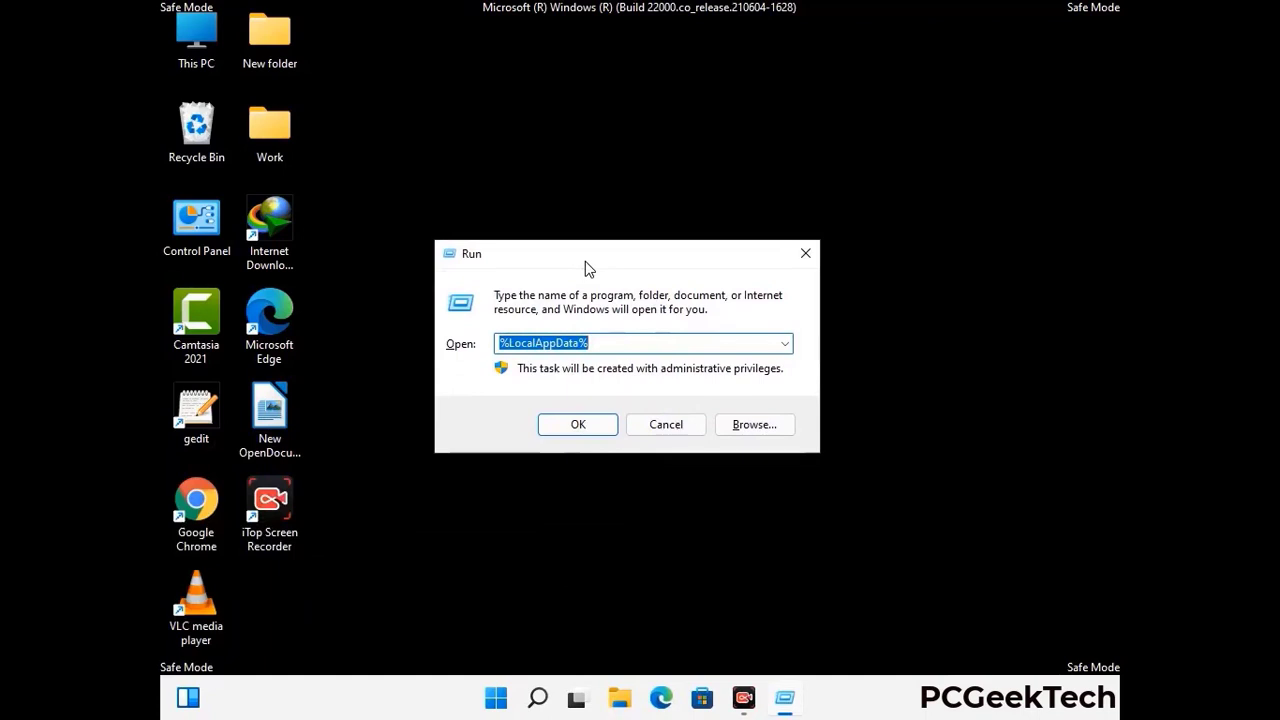
{"action": "type", "text": "%"}
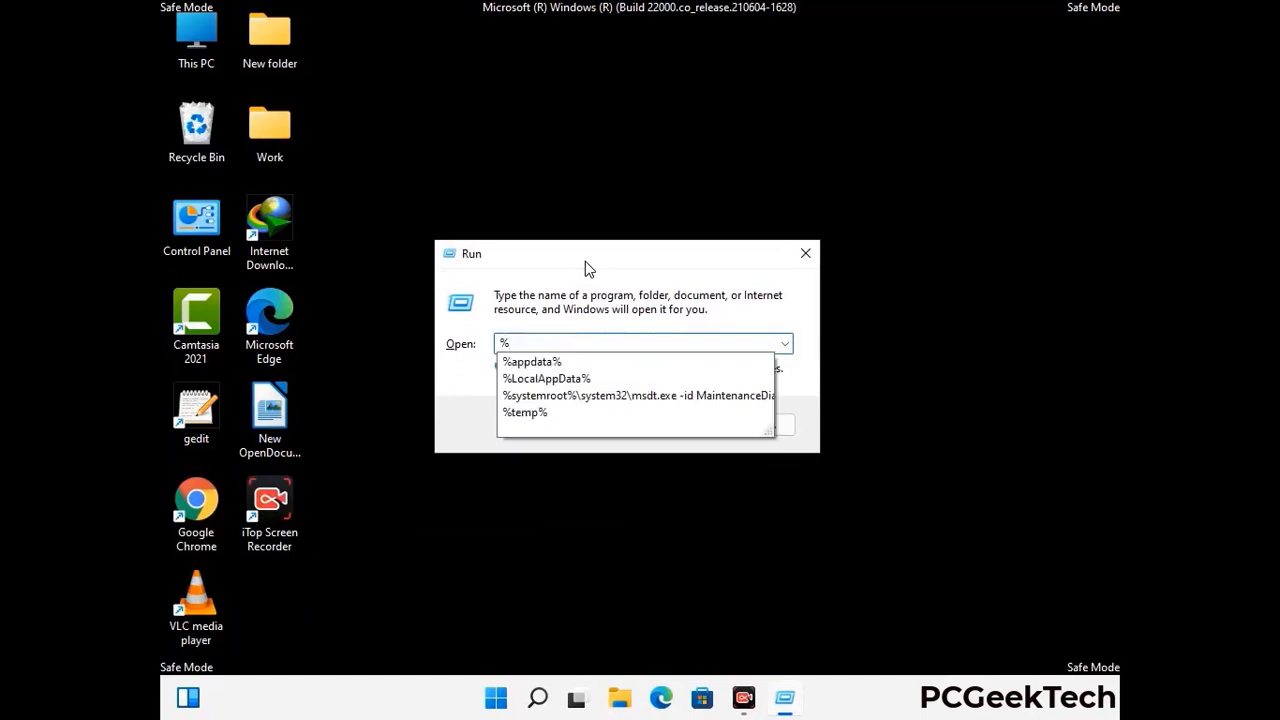
{"action": "type", "text": "ProgramData%"}
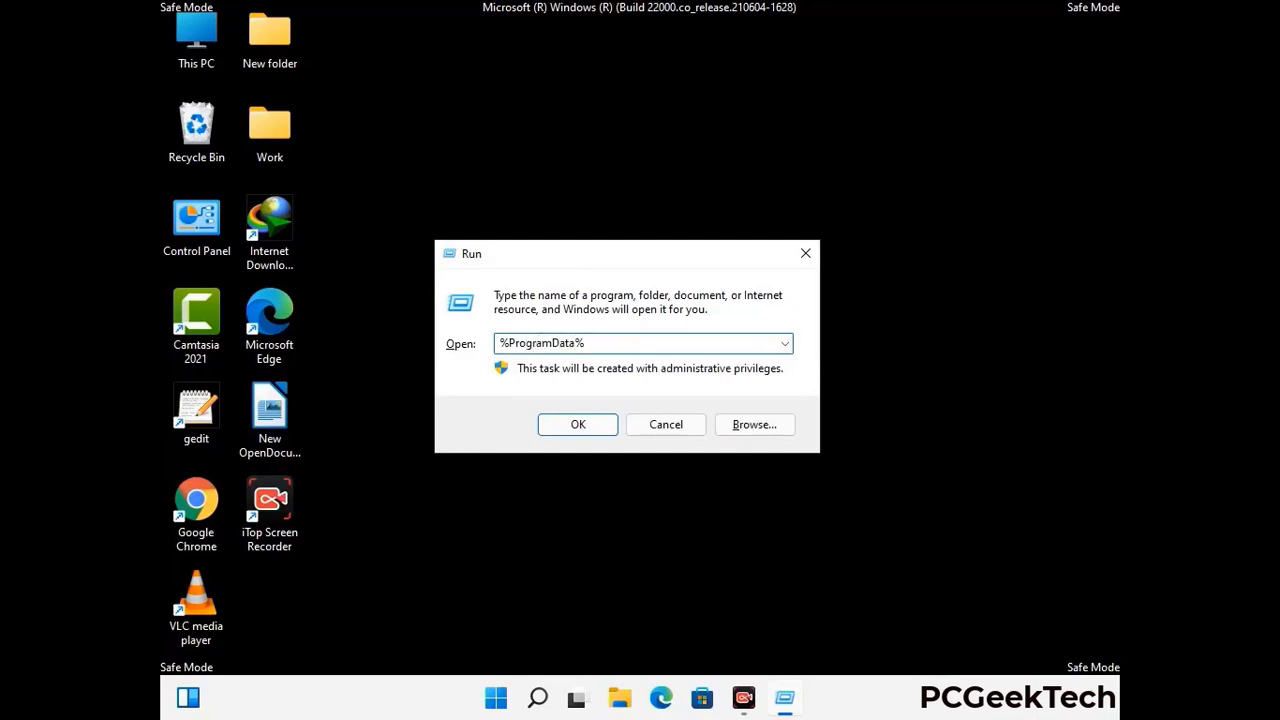
{"action": "key", "text": "Return"}
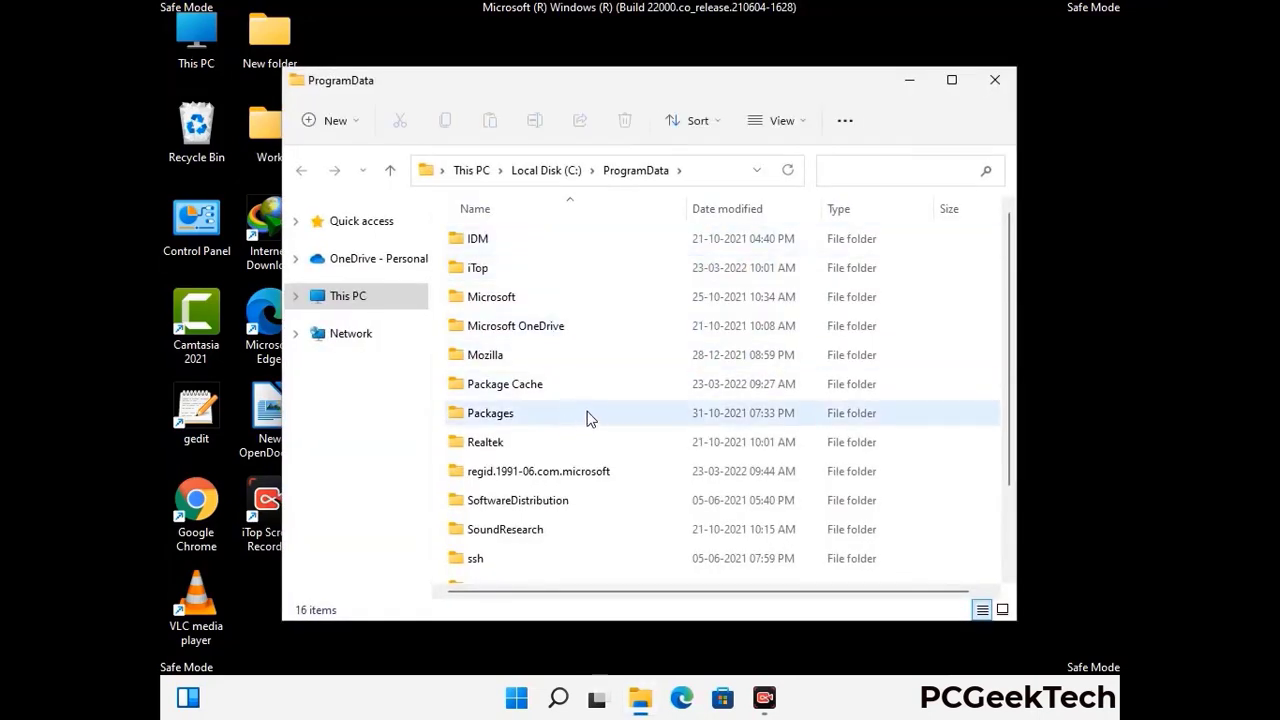
Step: Delete the leftover Mozilla folder from ProgramData and close the window
{"action": "scroll", "coordinate": [588, 420], "scroll_direction": "down", "scroll_amount": 1}
{"action": "scroll", "coordinate": [586, 440], "scroll_direction": "down", "scroll_amount": 1}
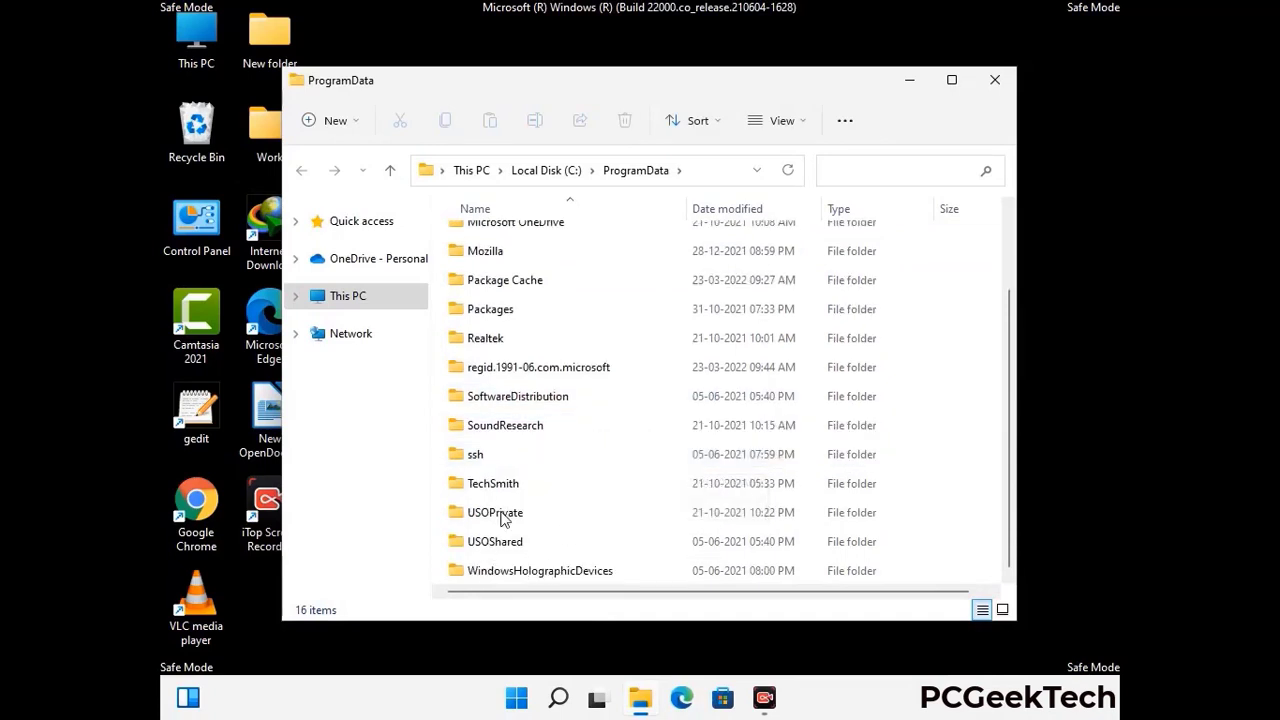
{"action": "left_click", "coordinate": [490, 251]}
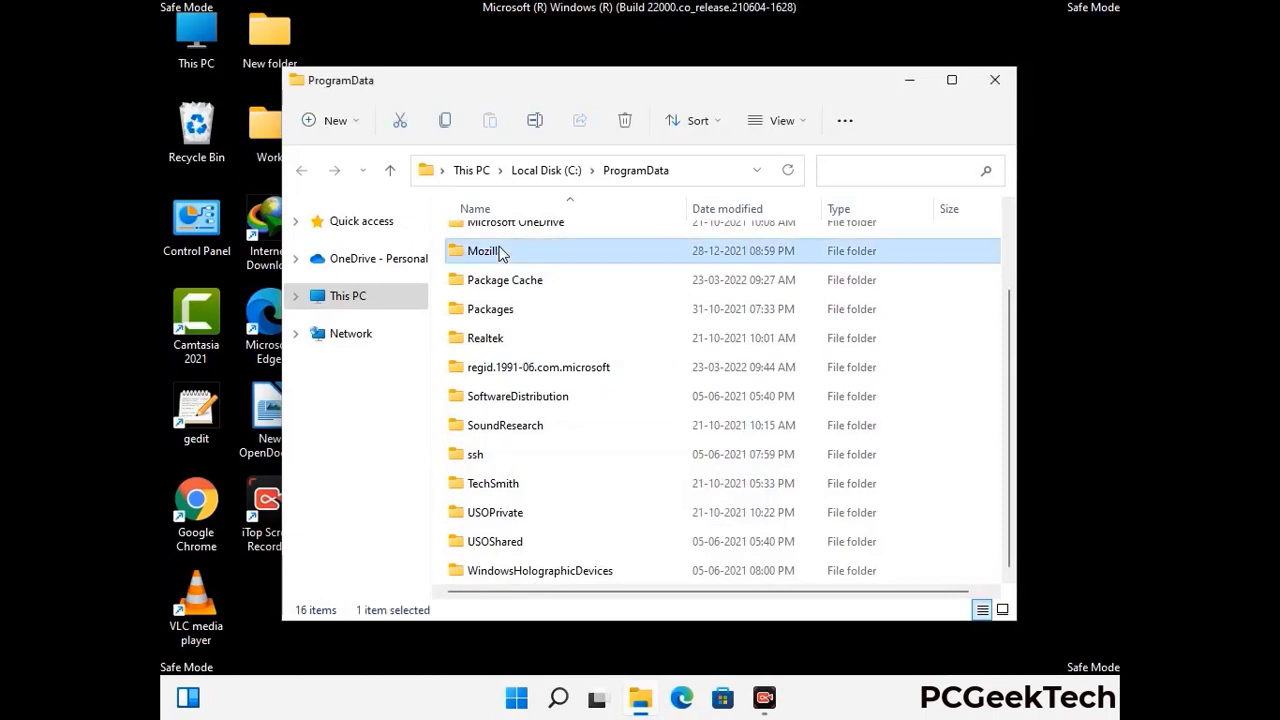
{"action": "left_click", "coordinate": [628, 121]}
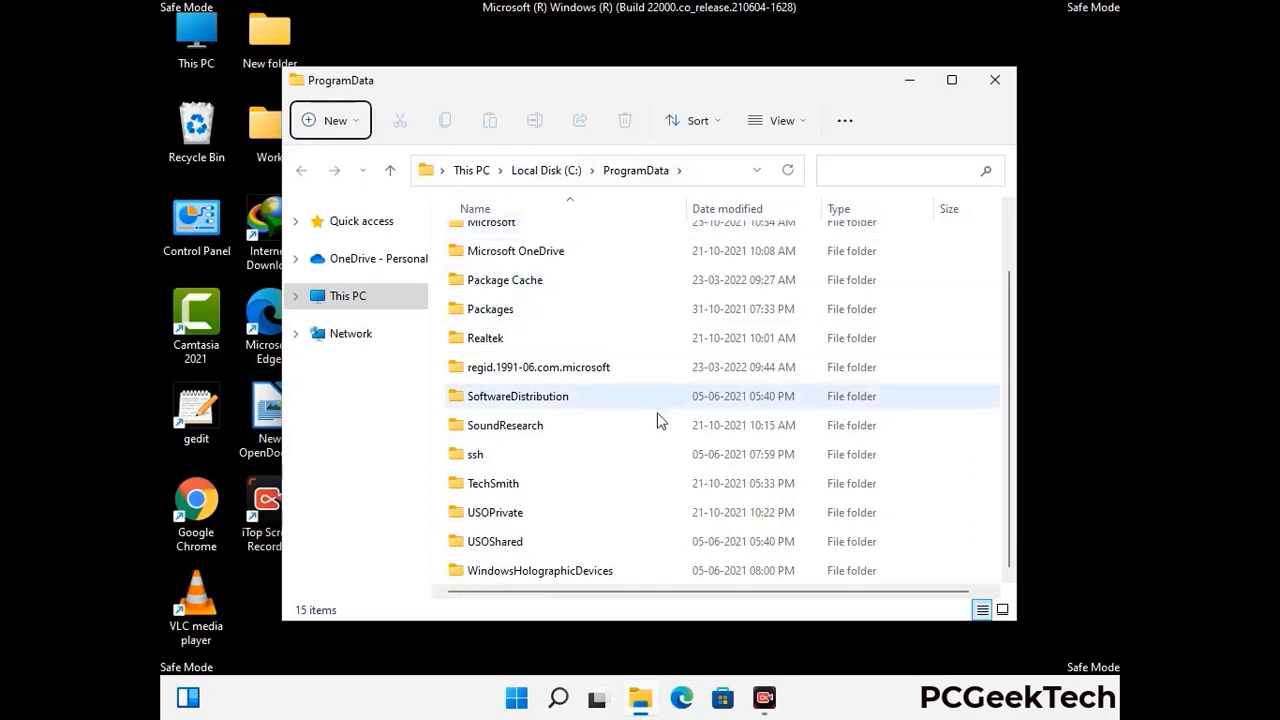
{"action": "scroll", "coordinate": [658, 420], "scroll_direction": "up", "scroll_amount": 1}
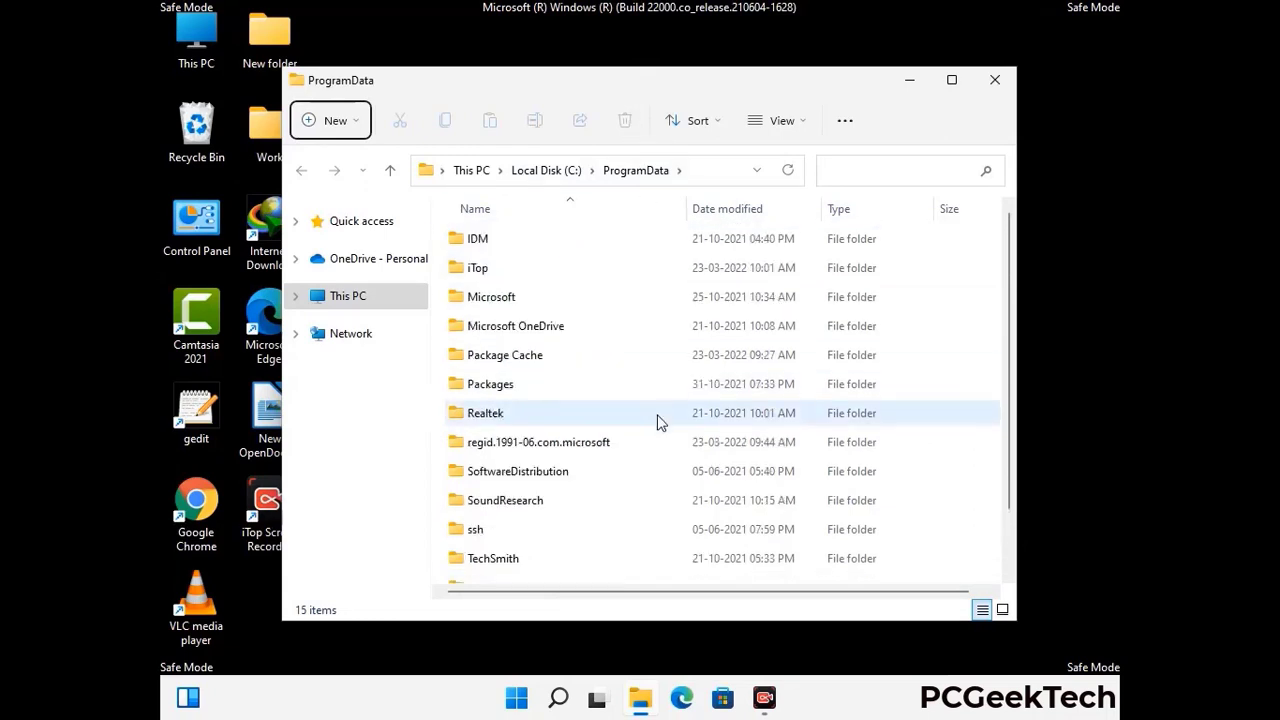
{"action": "left_click", "coordinate": [1005, 84]}
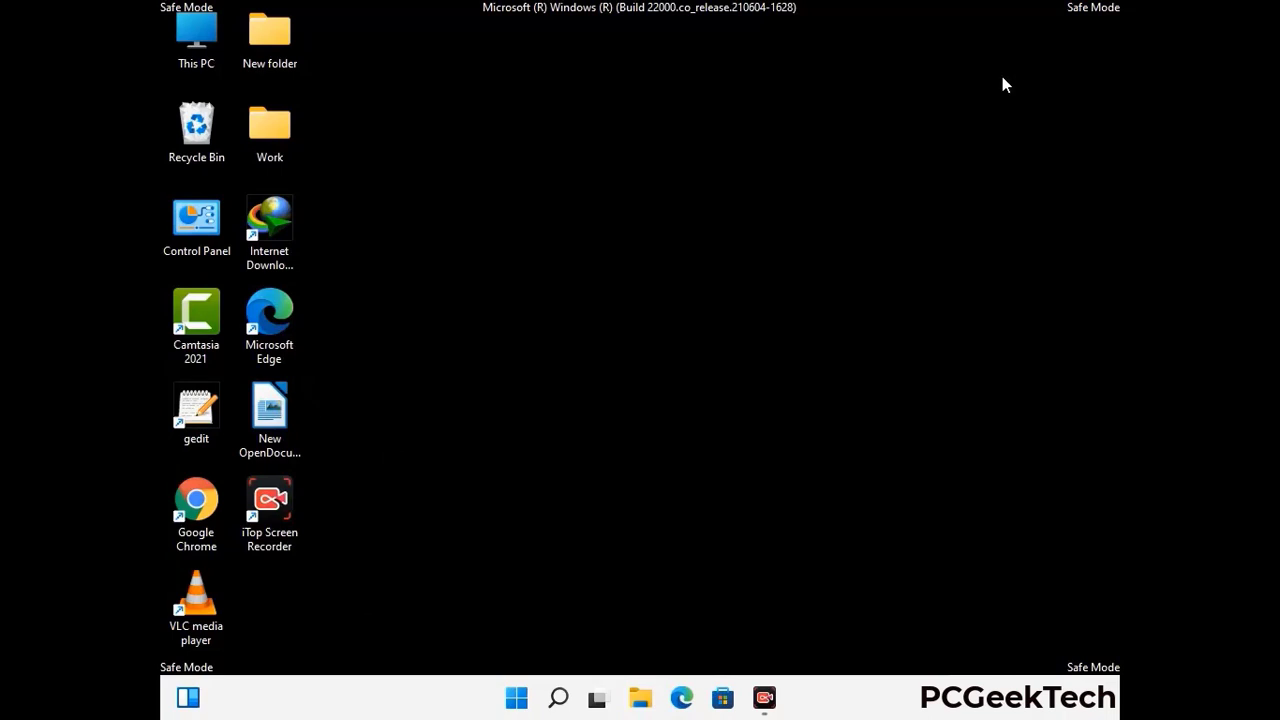
Step: Run %WinDir% to open the C:\Windows folder
{"action": "key", "text": "super+r"}
{"action": "left_click_drag", "start_coordinate": [420, 470], "coordinate": [668, 259]}
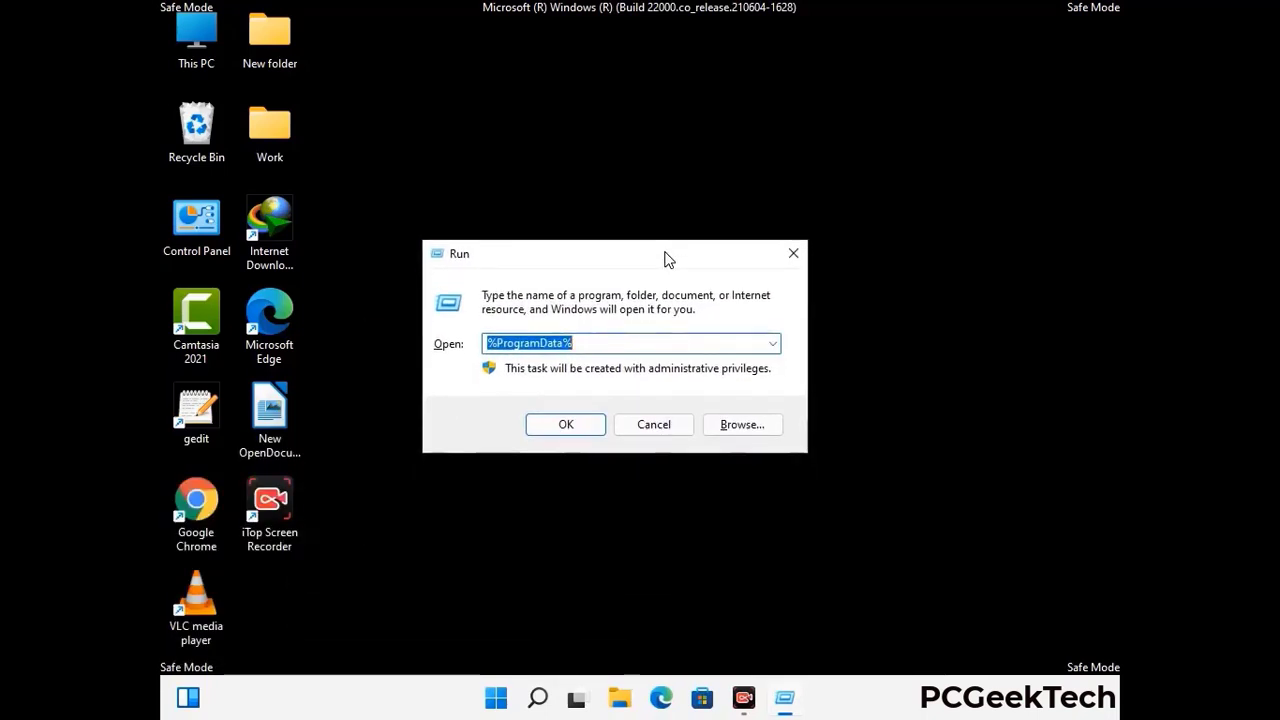
{"action": "type", "text": "%Wi"}
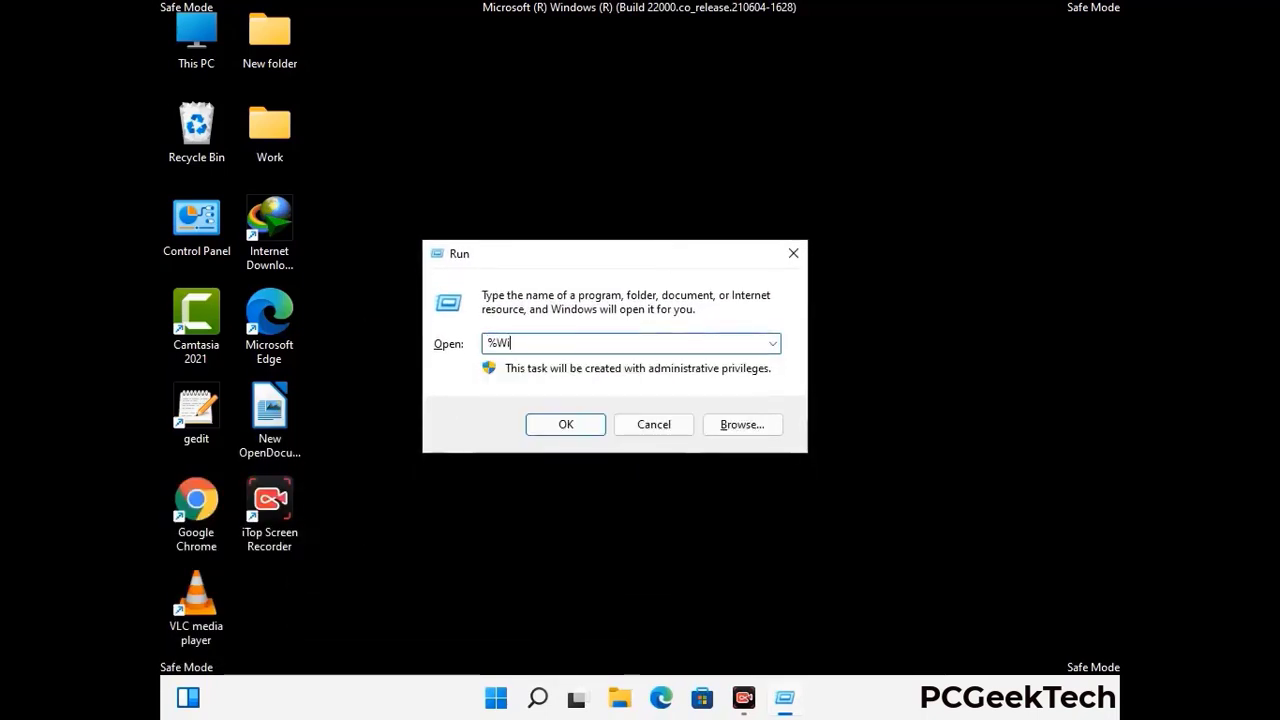
{"action": "type", "text": "nDir%"}
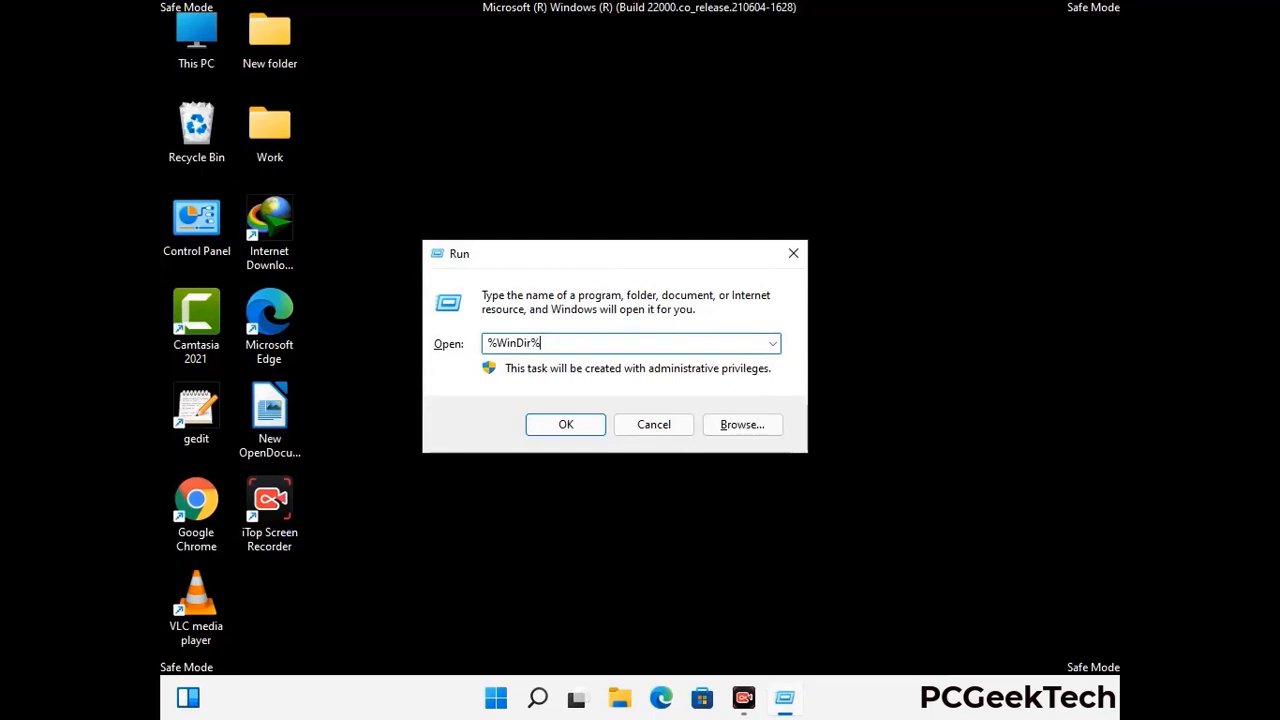
{"action": "key", "text": "Return"}
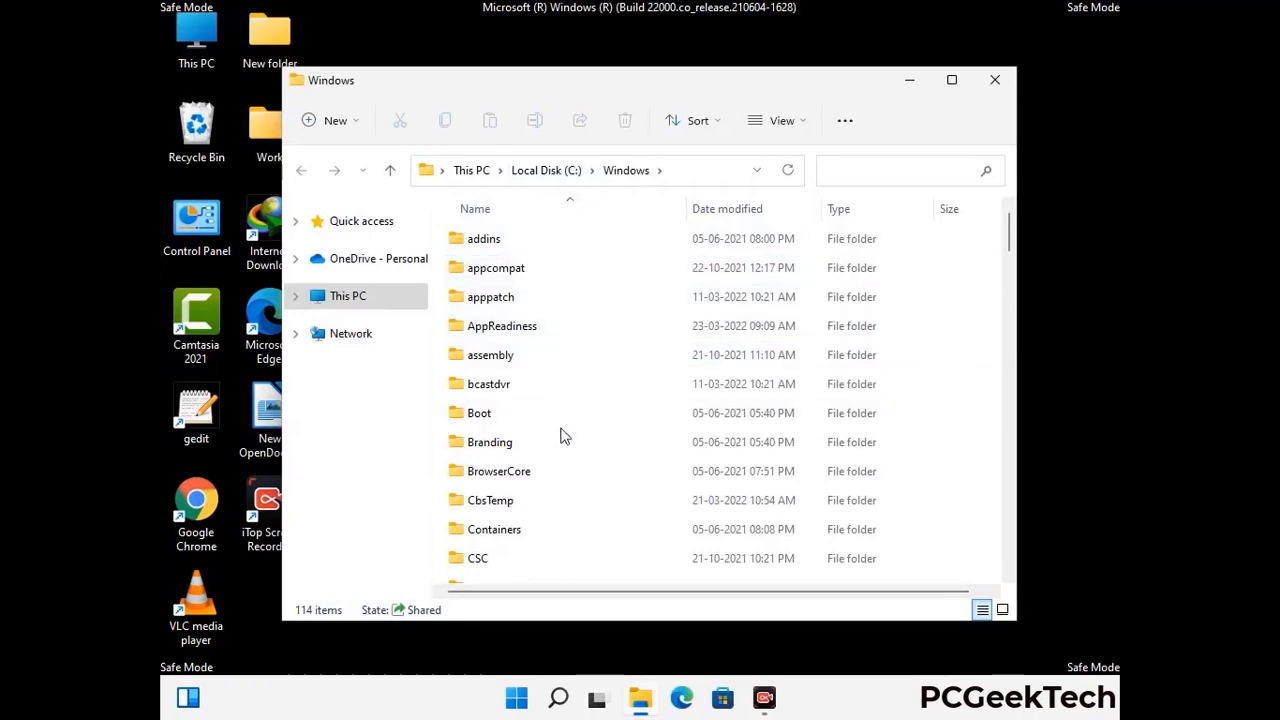
Step: Look through the 114 items in C:\Windows without removing anything, then close the window
{"action": "scroll", "coordinate": [565, 443], "scroll_direction": "down", "scroll_amount": 1}
{"action": "scroll", "coordinate": [565, 443], "scroll_direction": "down", "scroll_amount": 2}
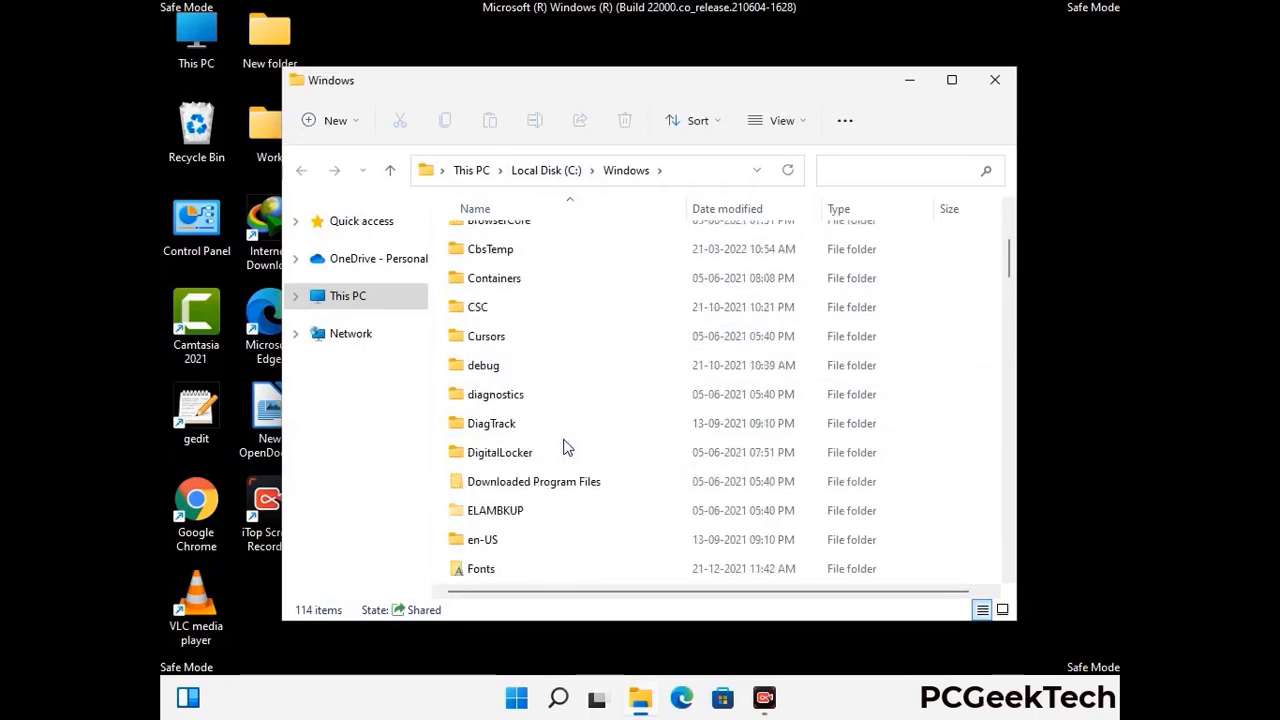
{"action": "scroll", "coordinate": [566, 446], "scroll_direction": "down", "scroll_amount": 1}
{"action": "scroll", "coordinate": [565, 449], "scroll_direction": "down", "scroll_amount": 5}
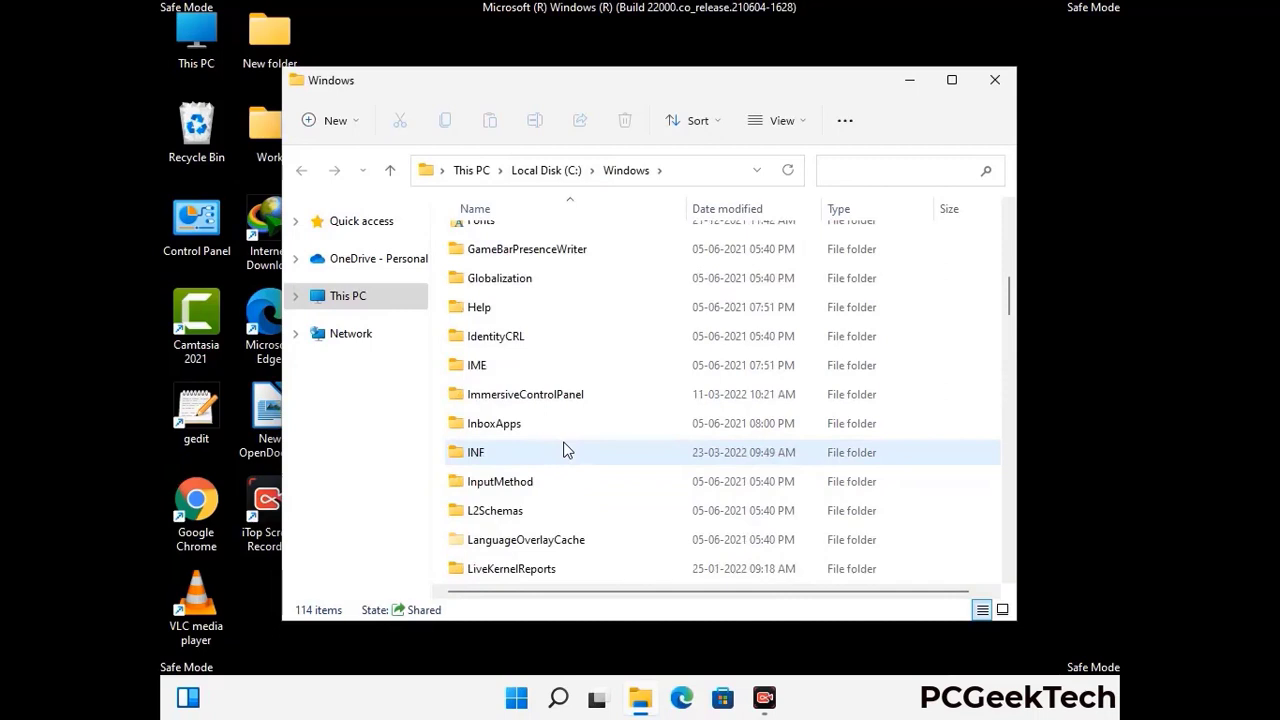
{"action": "scroll", "coordinate": [565, 451], "scroll_direction": "down", "scroll_amount": 4}
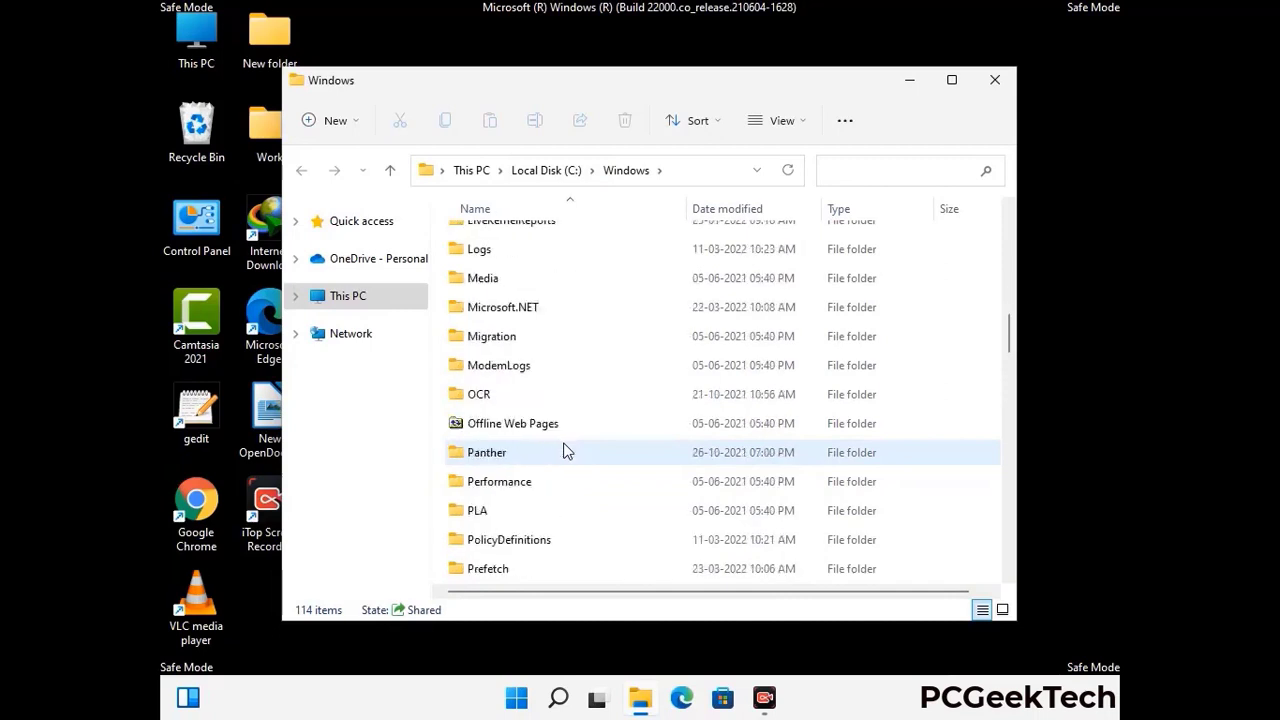
{"action": "scroll", "coordinate": [565, 452], "scroll_direction": "down", "scroll_amount": 6}
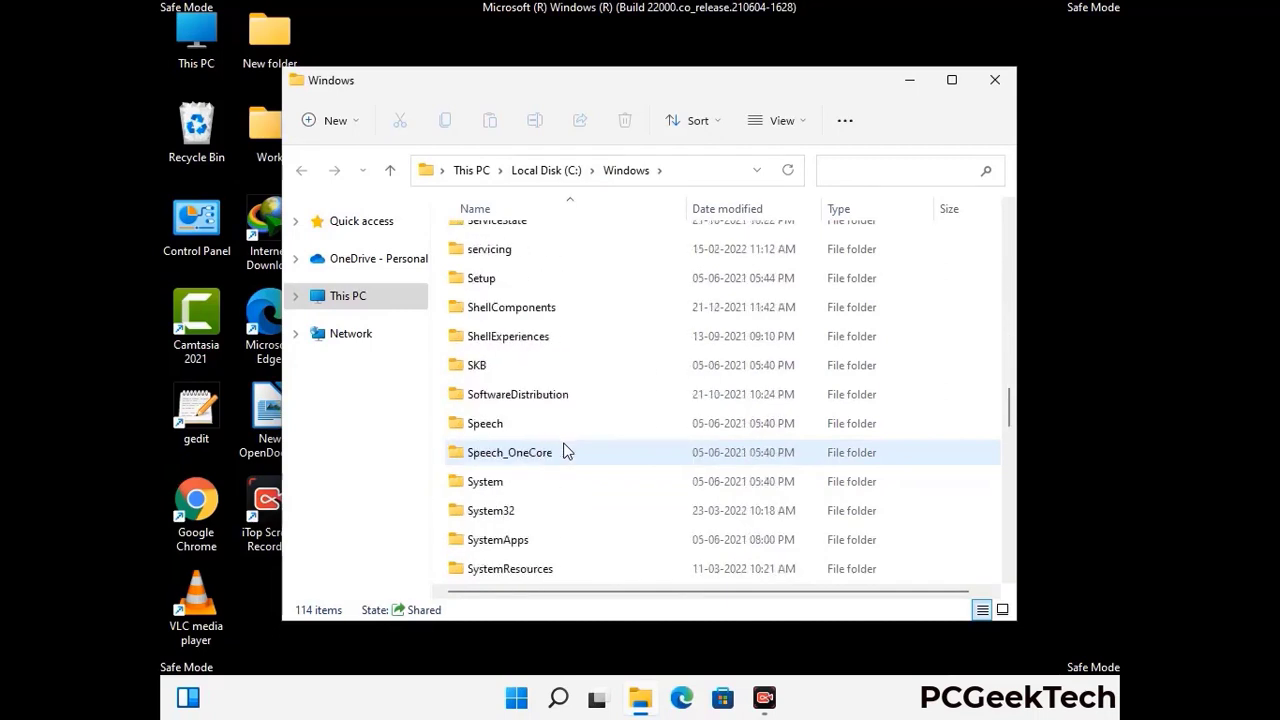
{"action": "scroll", "coordinate": [565, 452], "scroll_direction": "down", "scroll_amount": 7}
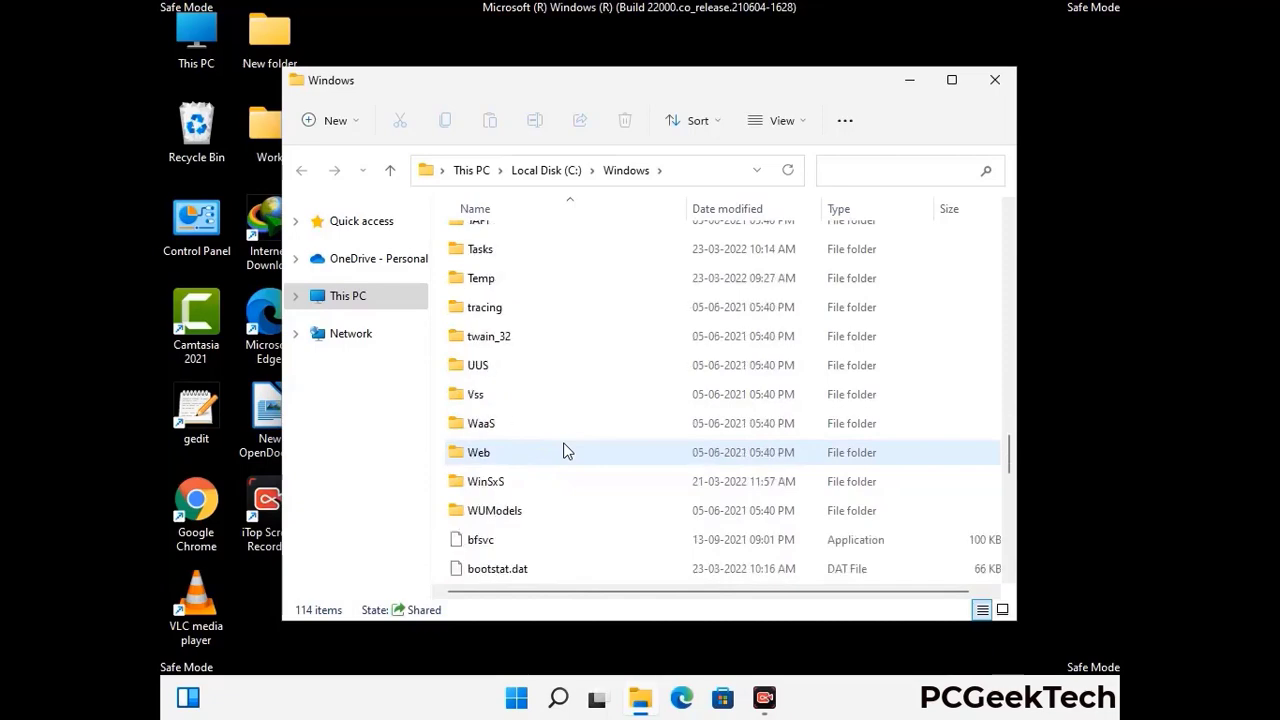
{"action": "scroll", "coordinate": [565, 452], "scroll_direction": "down", "scroll_amount": 9}
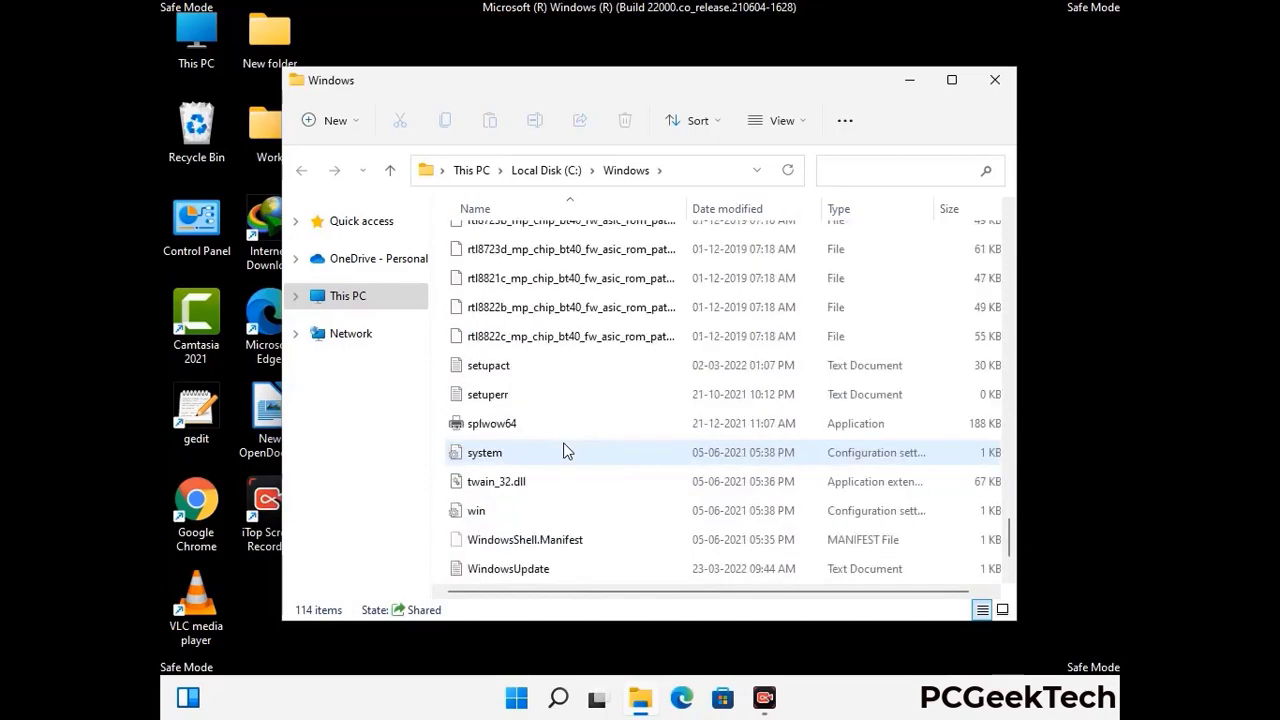
{"action": "scroll", "coordinate": [565, 452], "scroll_direction": "up", "scroll_amount": 13}
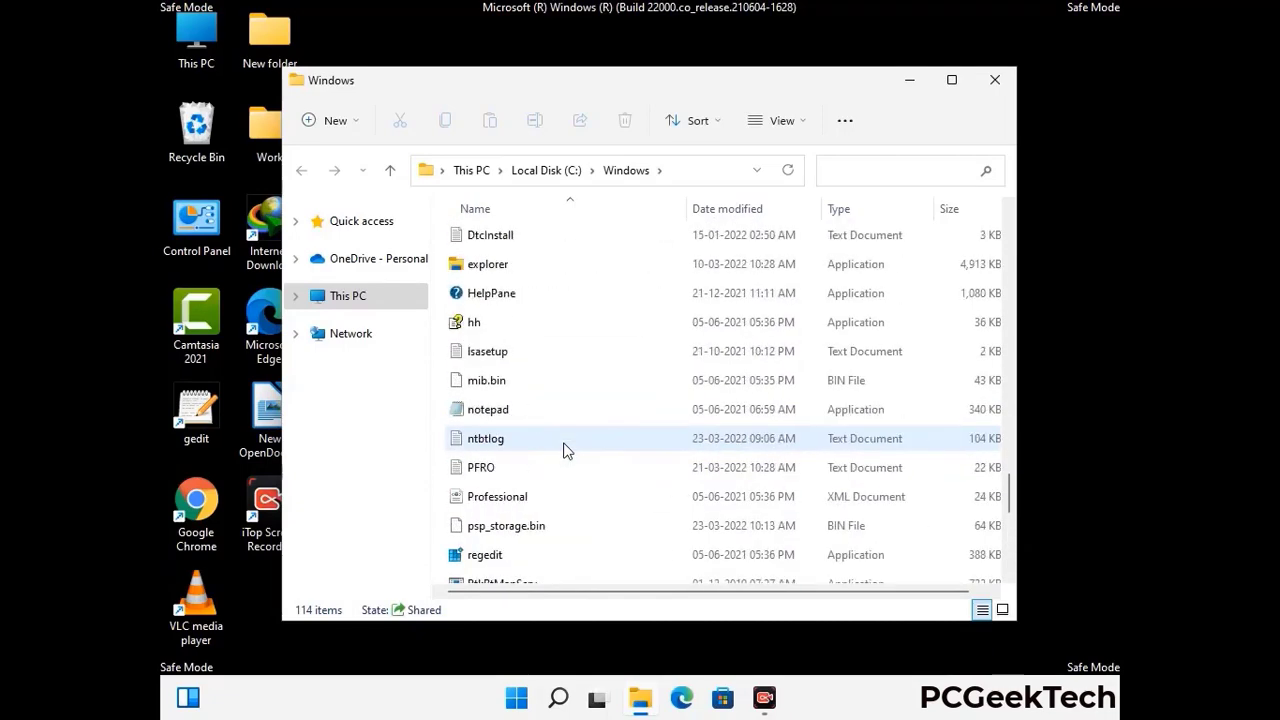
{"action": "scroll", "coordinate": [565, 452], "scroll_direction": "up", "scroll_amount": 4}
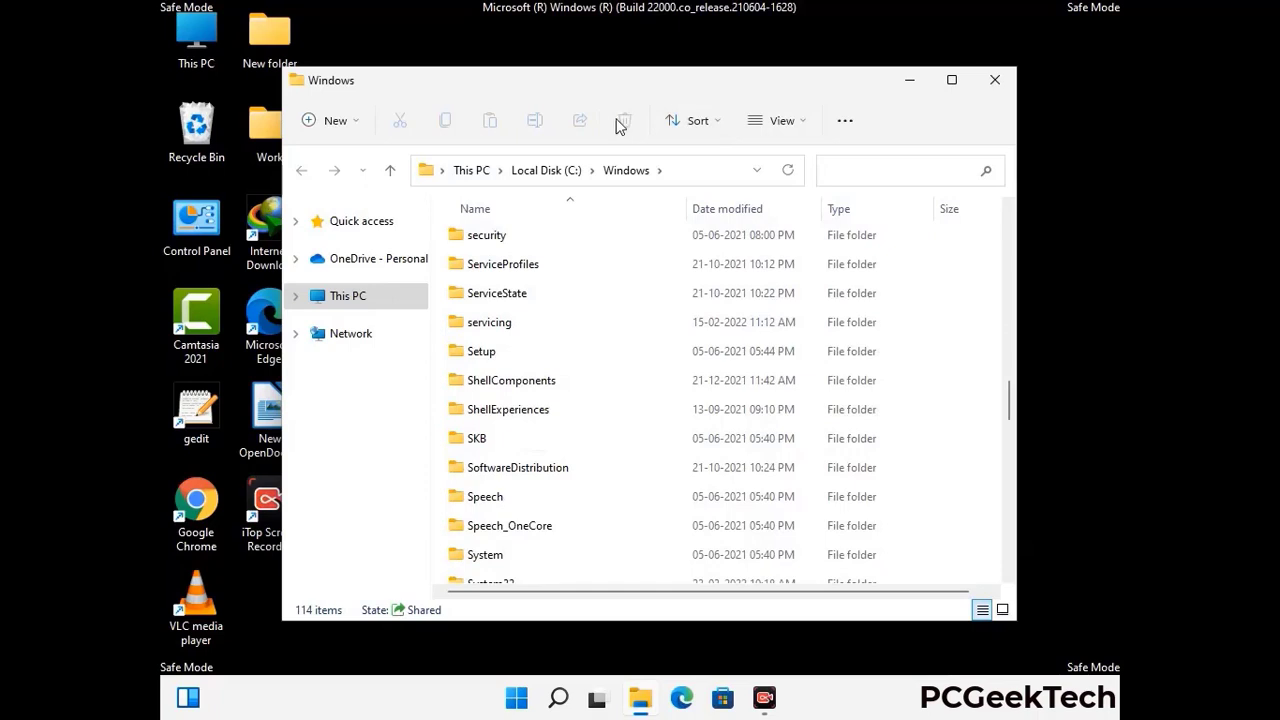
{"action": "left_click", "coordinate": [1002, 79]}
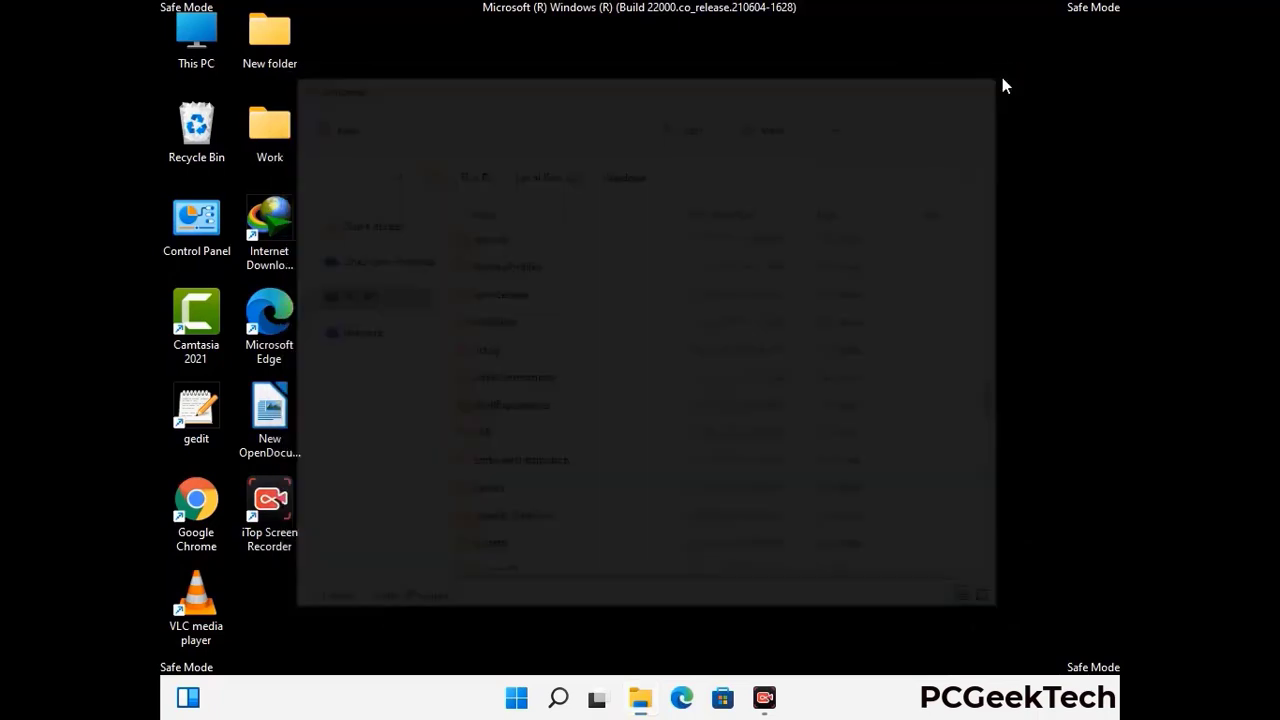
Step: Open %temp% and delete all 100 items in AppData\Local\Temp, then close the window
{"action": "key", "text": "super+r"}
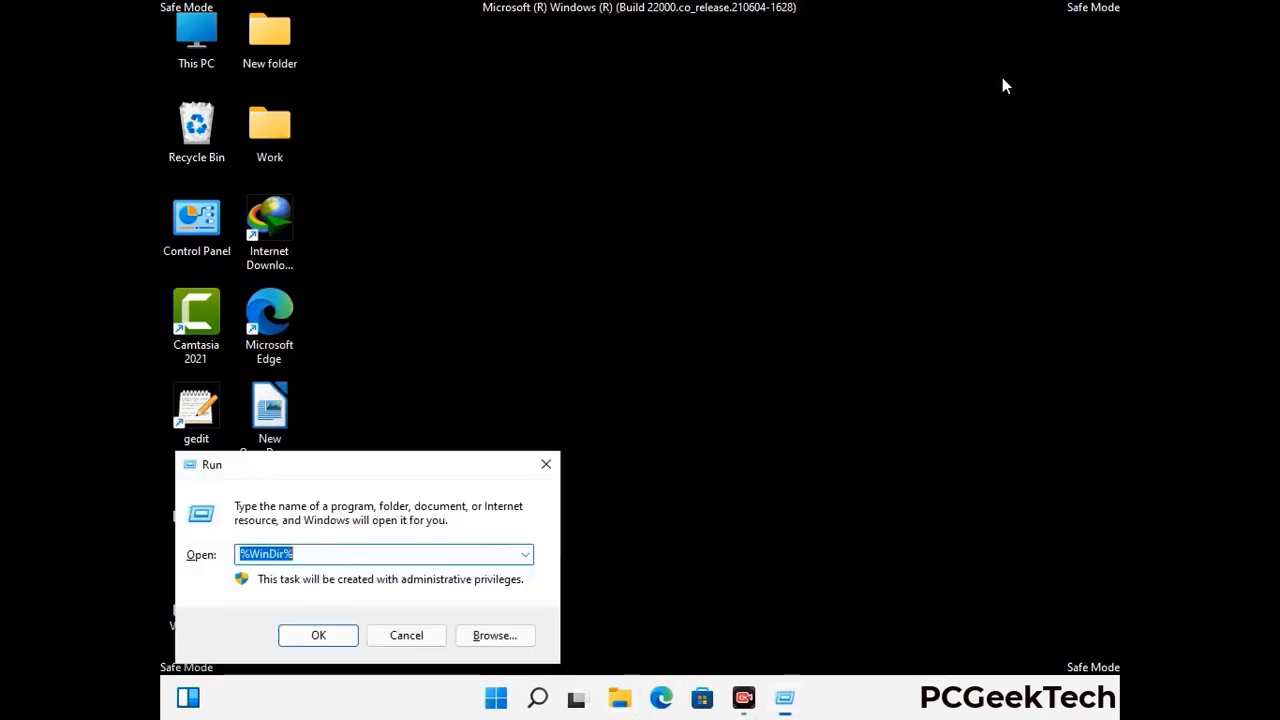
{"action": "left_click_drag", "start_coordinate": [426, 470], "coordinate": [726, 171]}
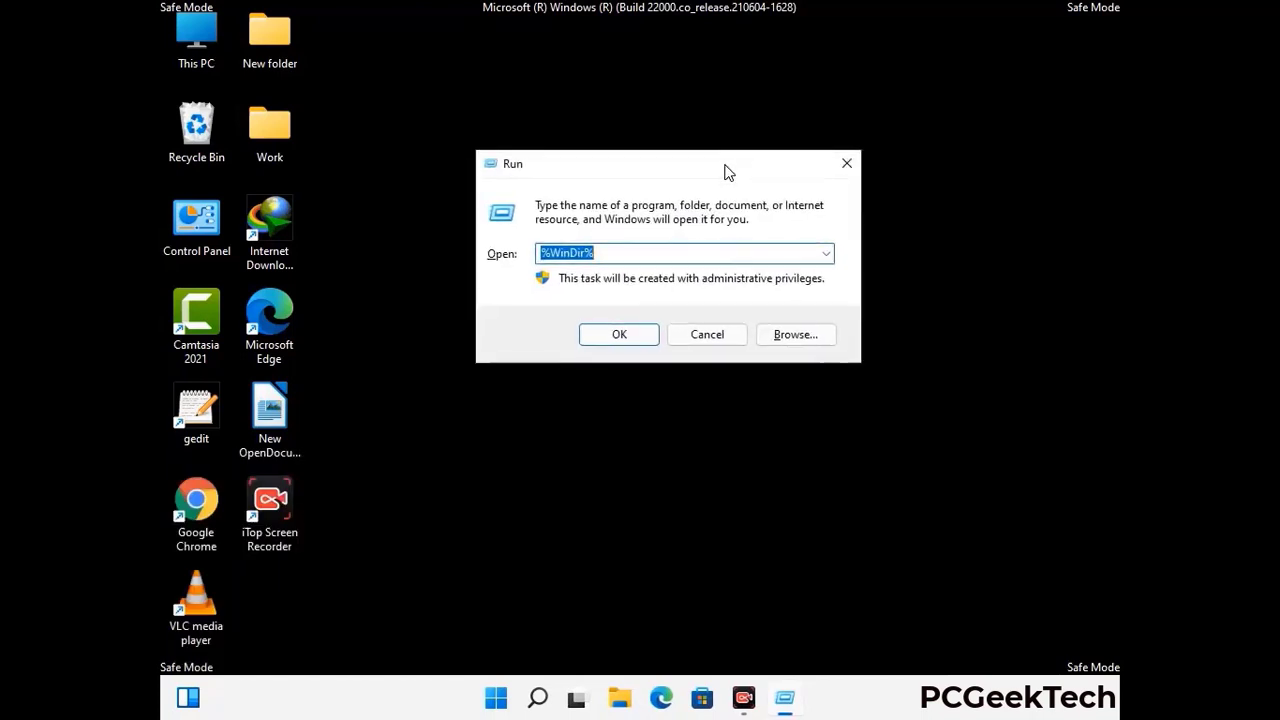
{"action": "type", "text": "%temp%"}
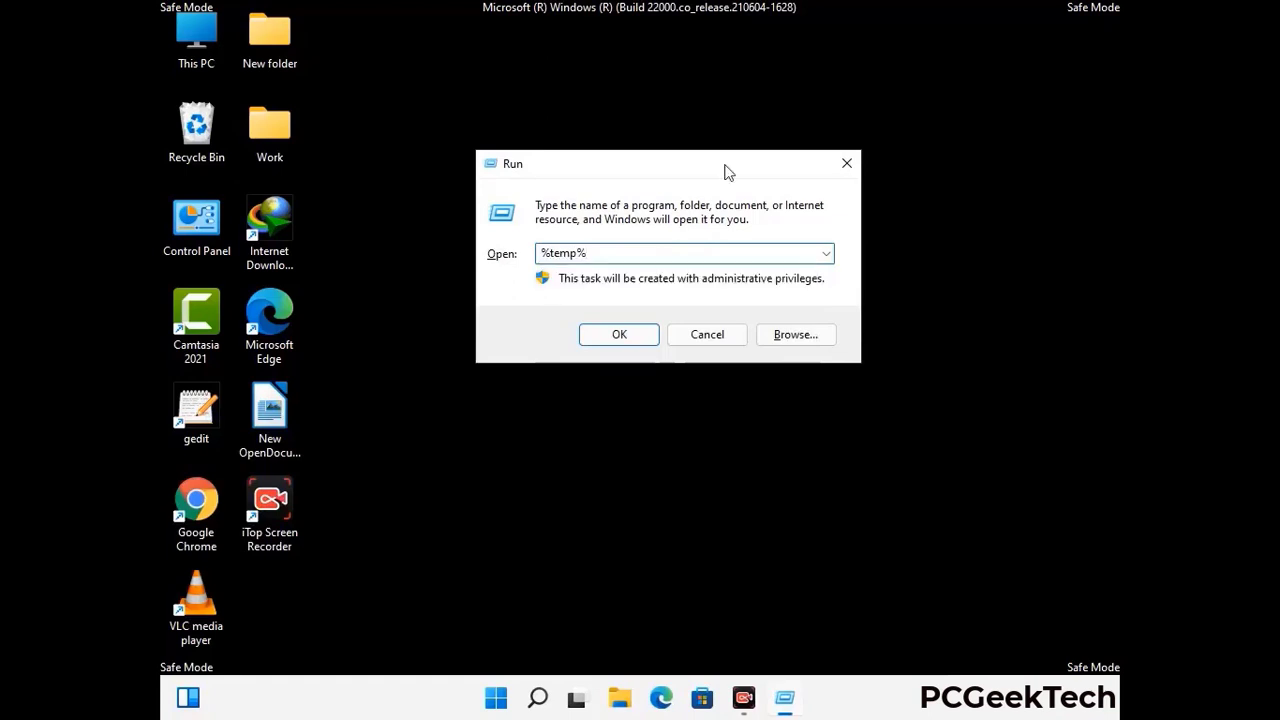
{"action": "left_click", "coordinate": [642, 334]}
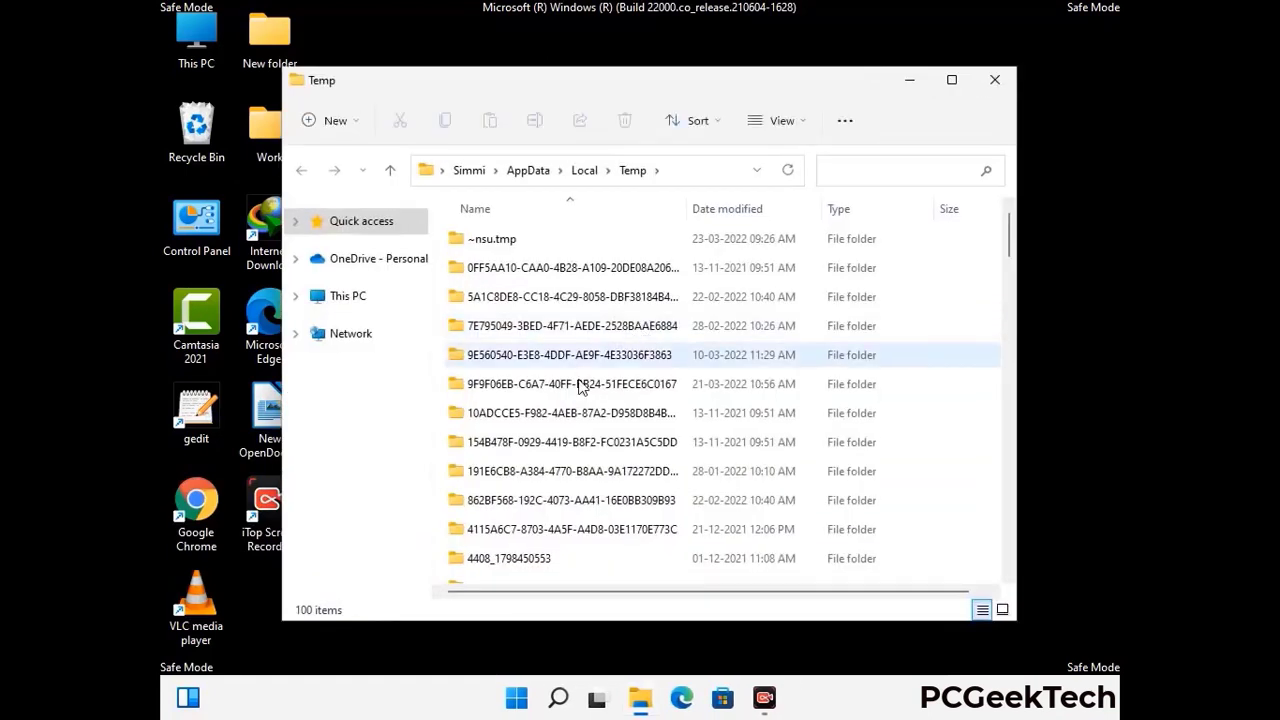
{"action": "left_click", "coordinate": [580, 386]}
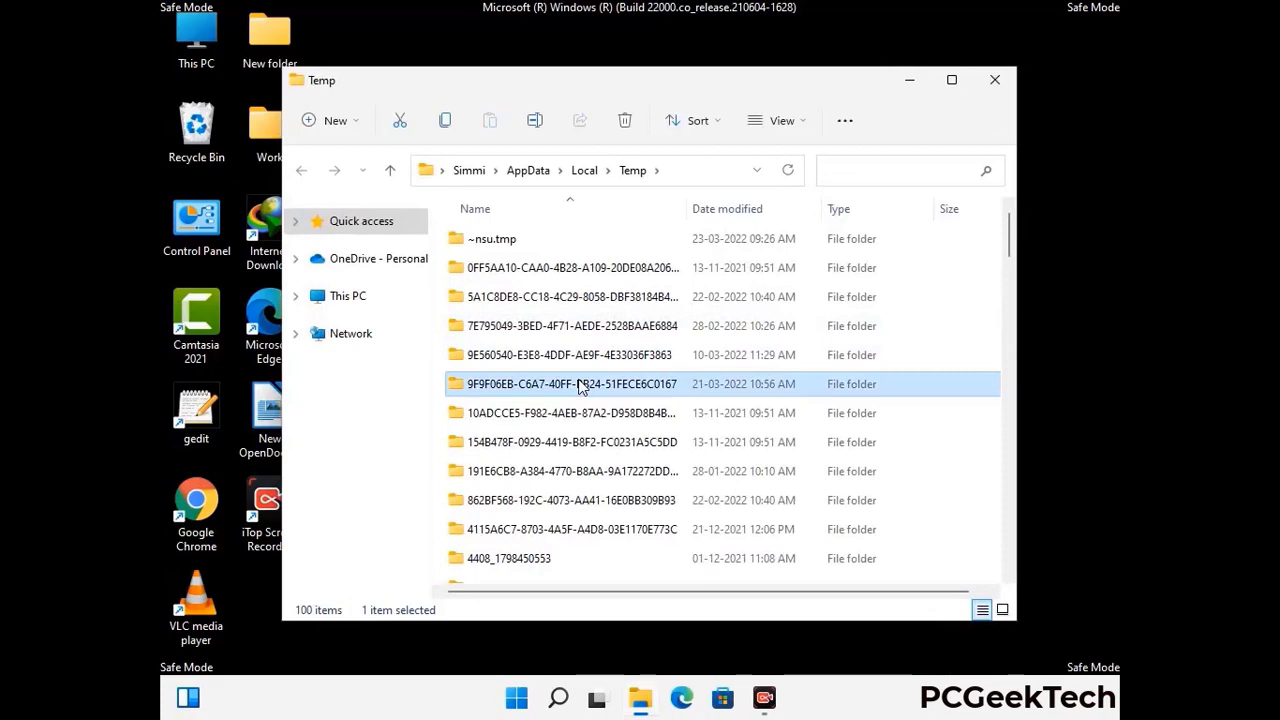
{"action": "key", "text": "ctrl+a"}
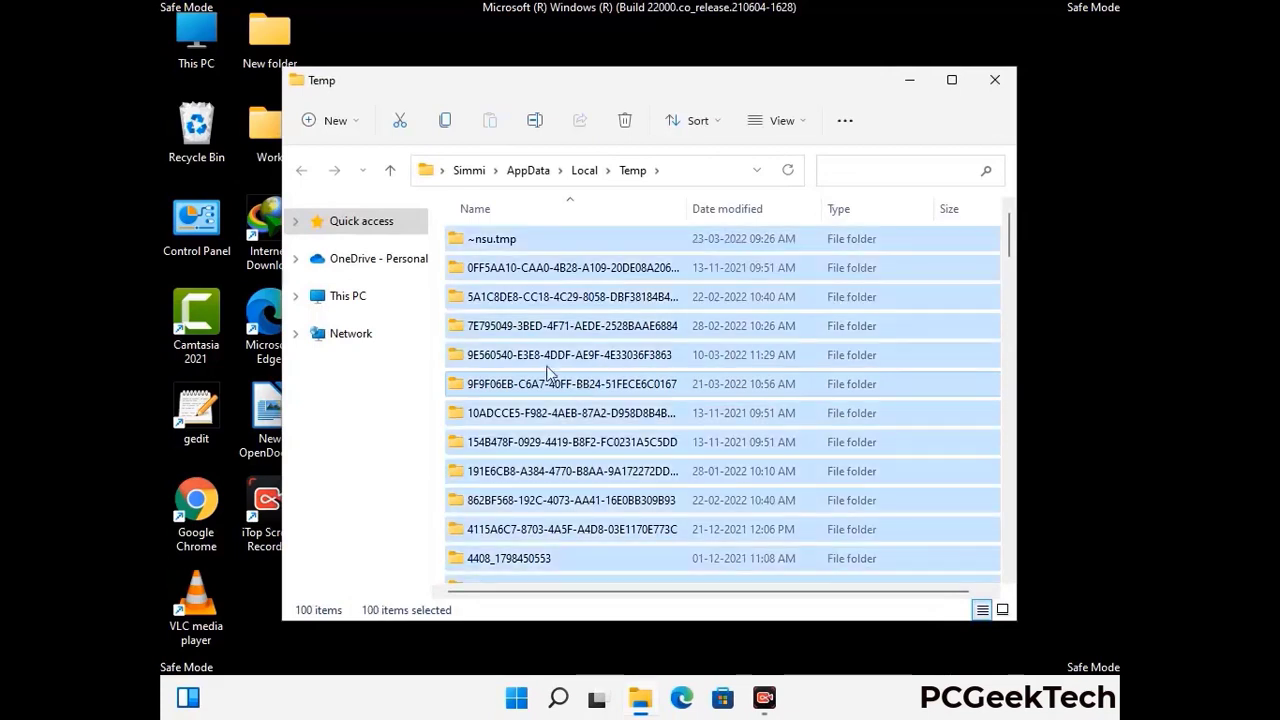
{"action": "left_click", "coordinate": [627, 121]}
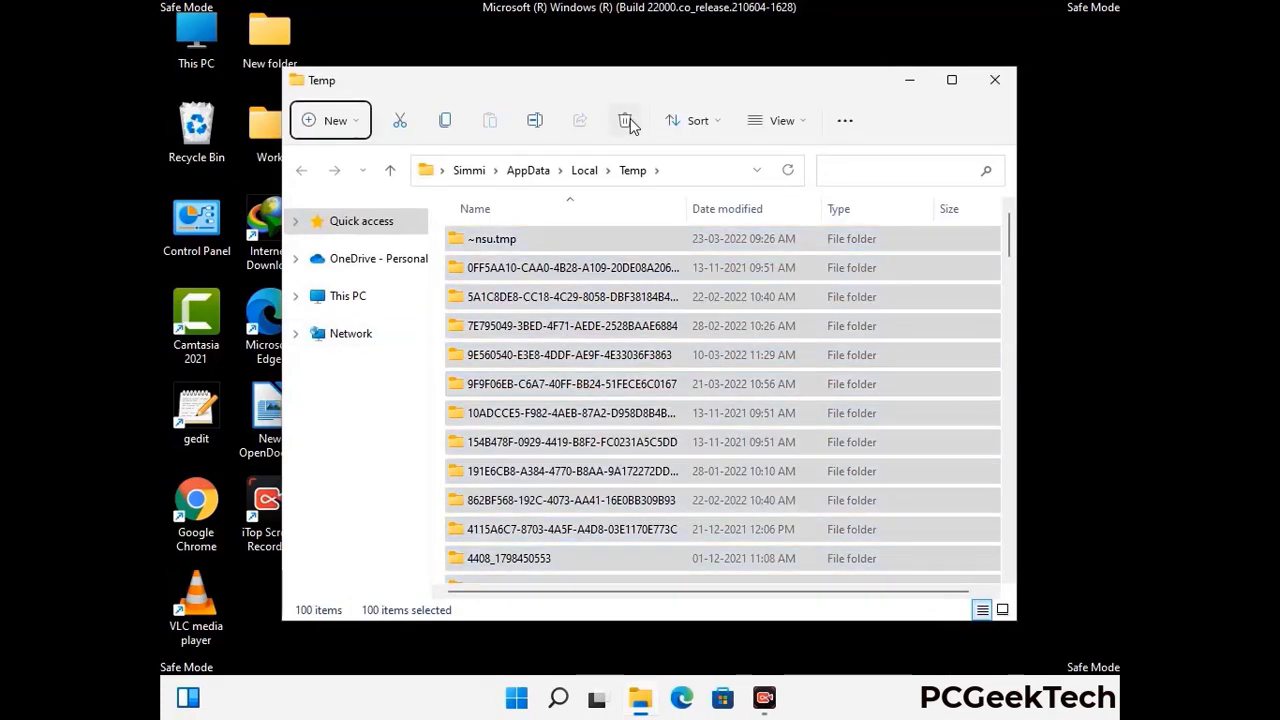
{"action": "left_click", "coordinate": [995, 80]}
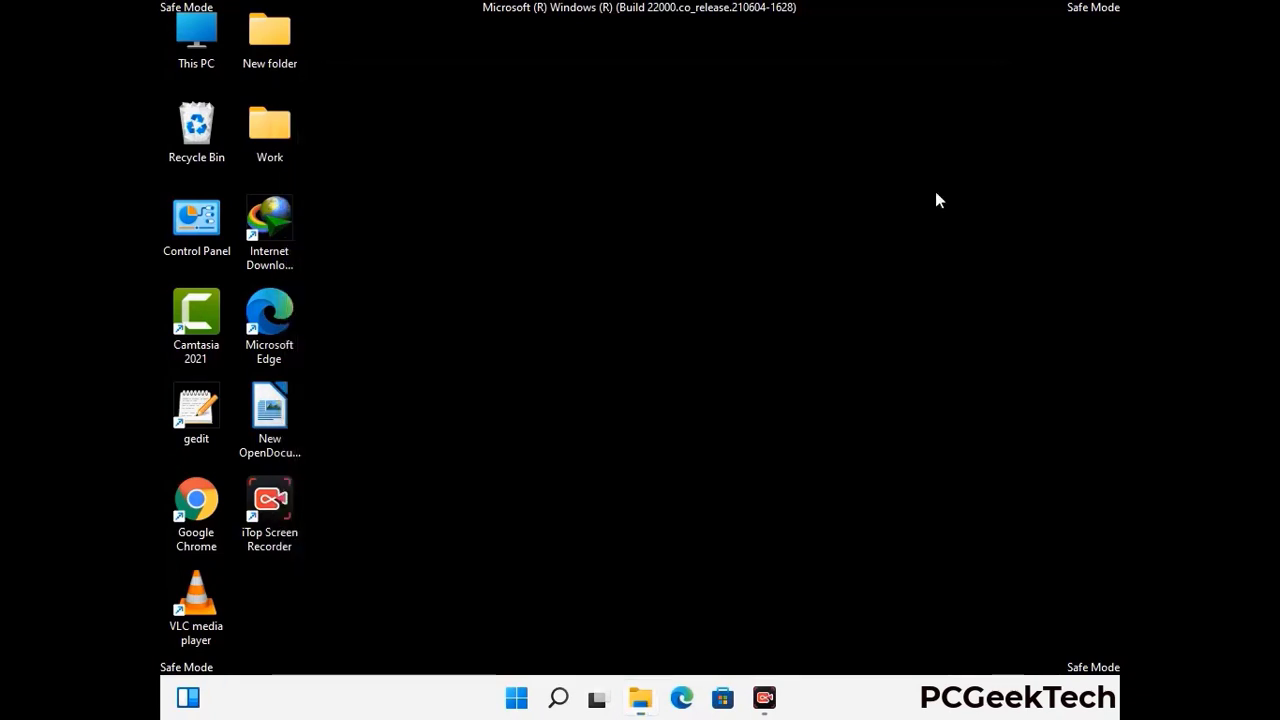
Step: Run 'temp', delete all six items from C:\Windows\Temp, and close File Explorer
{"action": "key", "text": "super+r"}
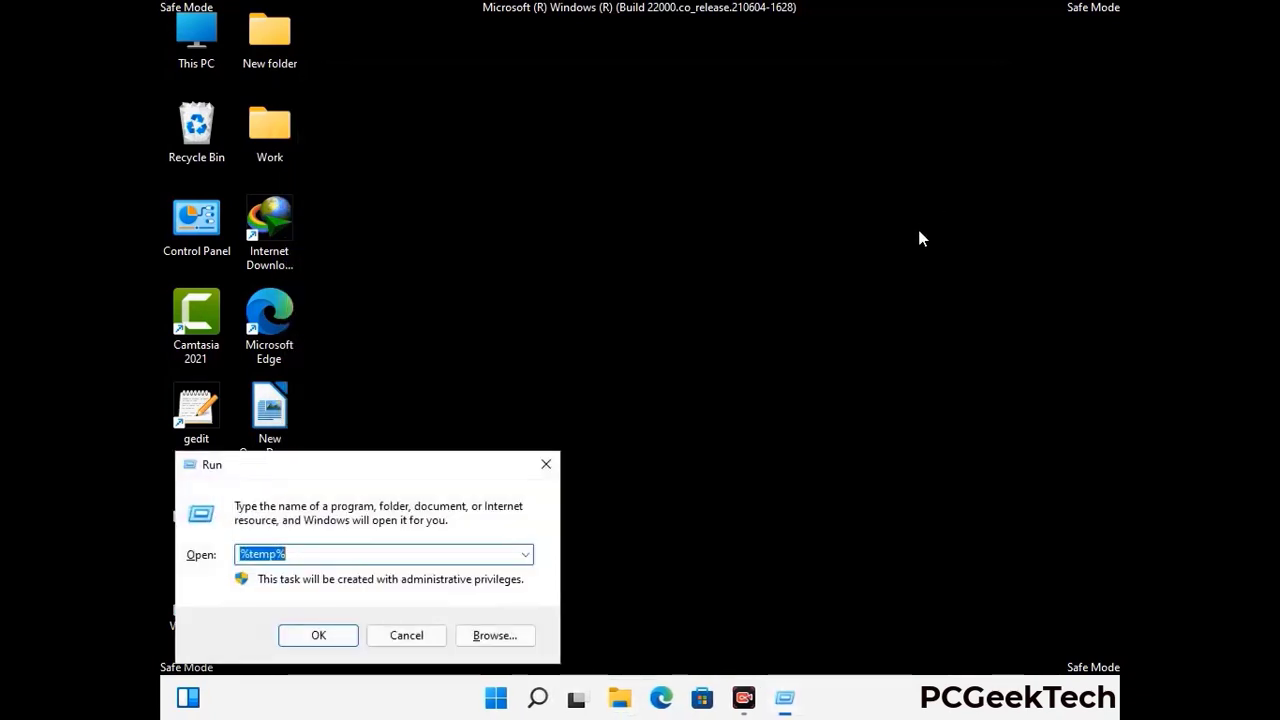
{"action": "left_click_drag", "start_coordinate": [436, 463], "coordinate": [730, 186]}
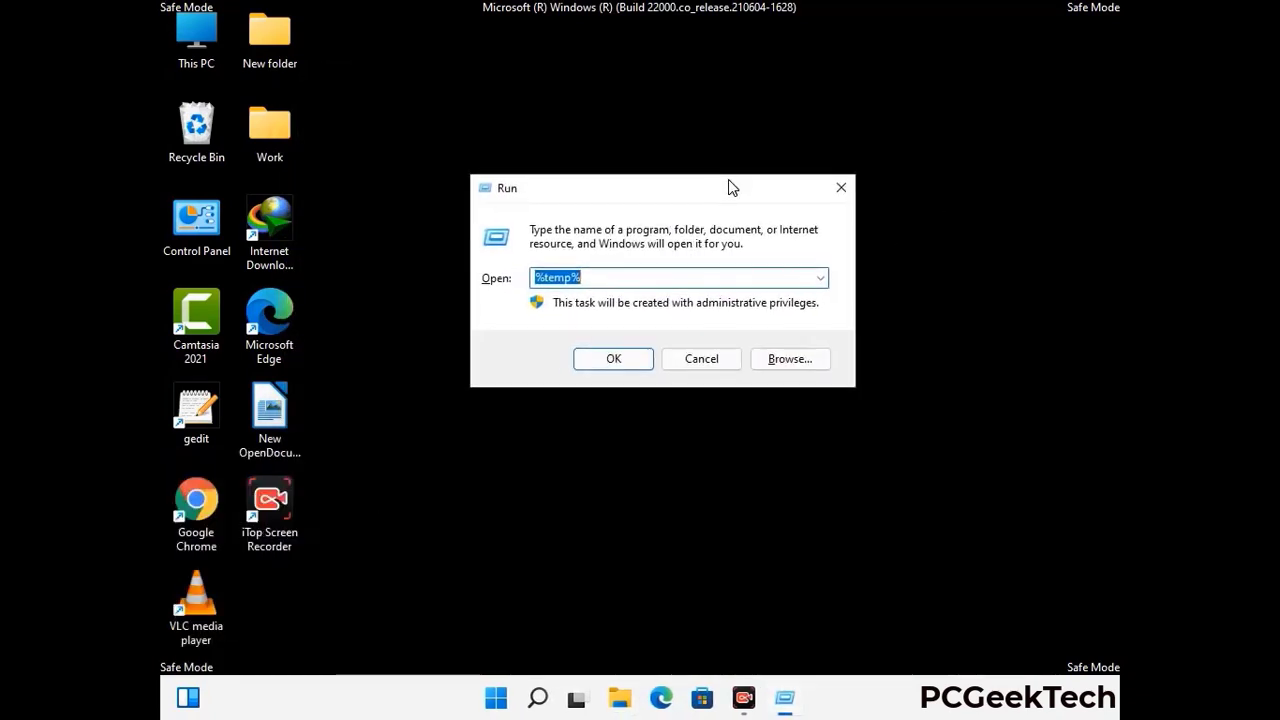
{"action": "type", "text": "temp"}
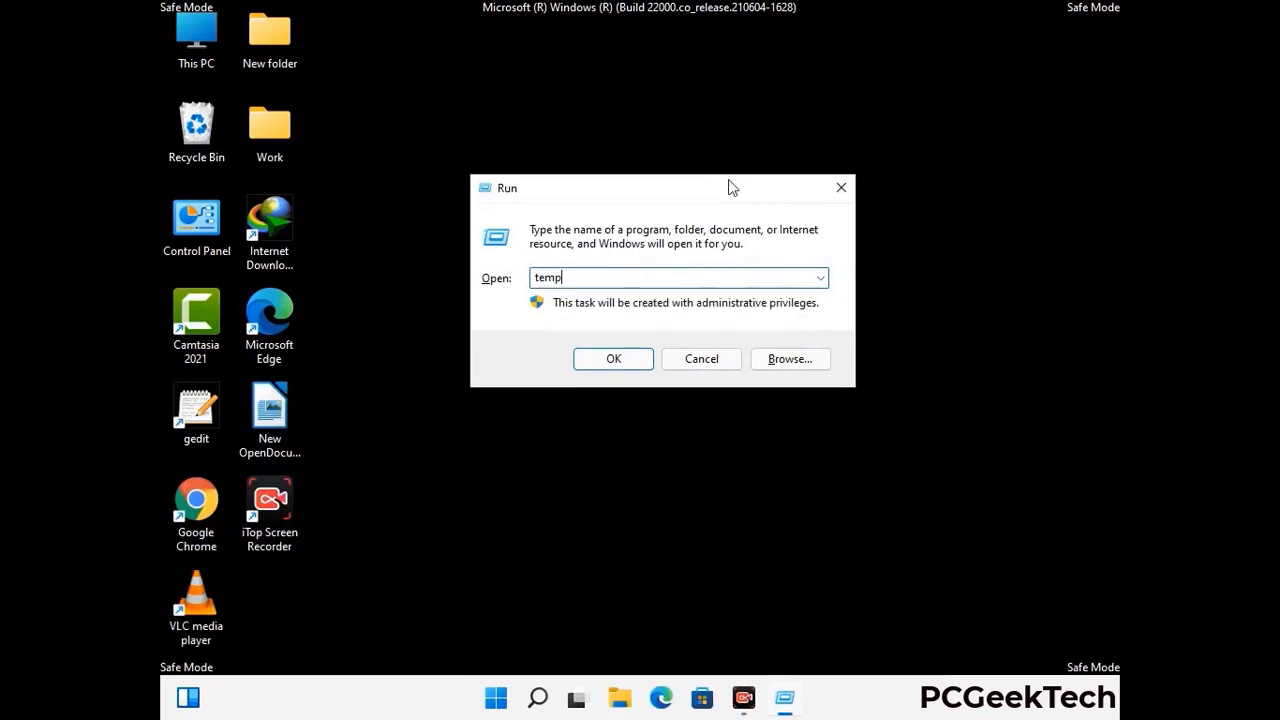
{"action": "key", "text": "Return"}
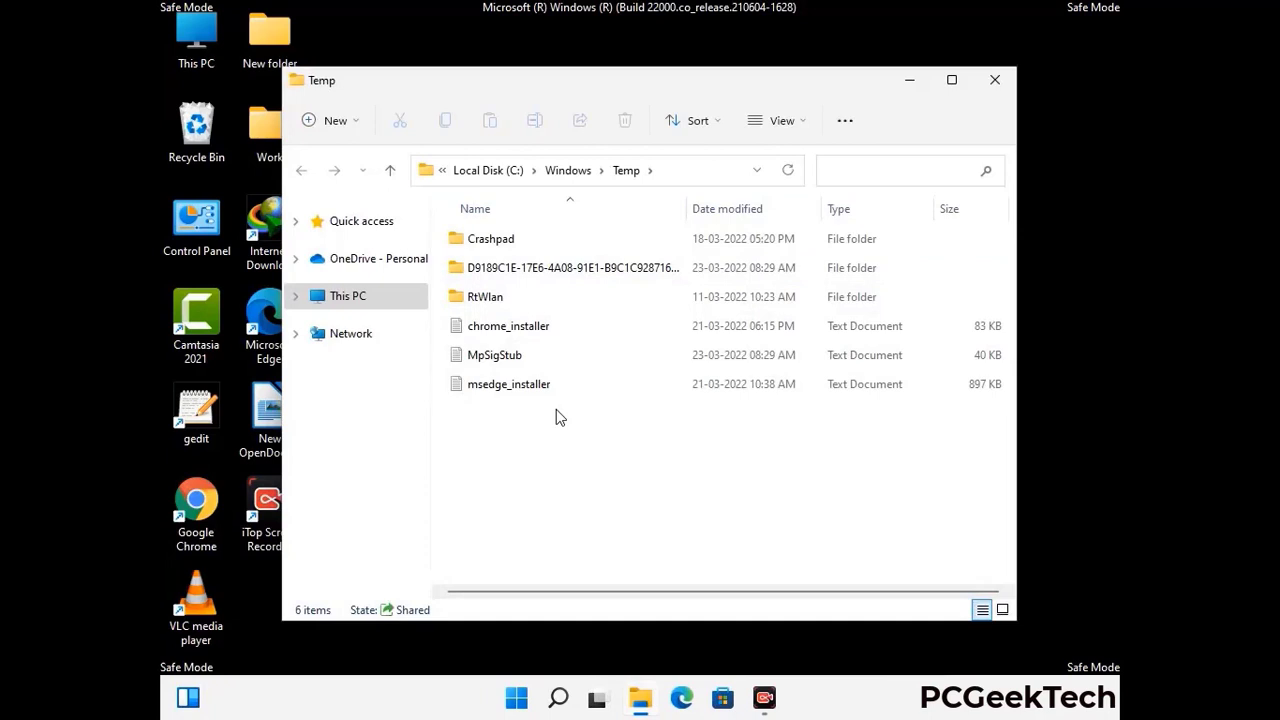
{"action": "key", "text": "ctrl+a"}
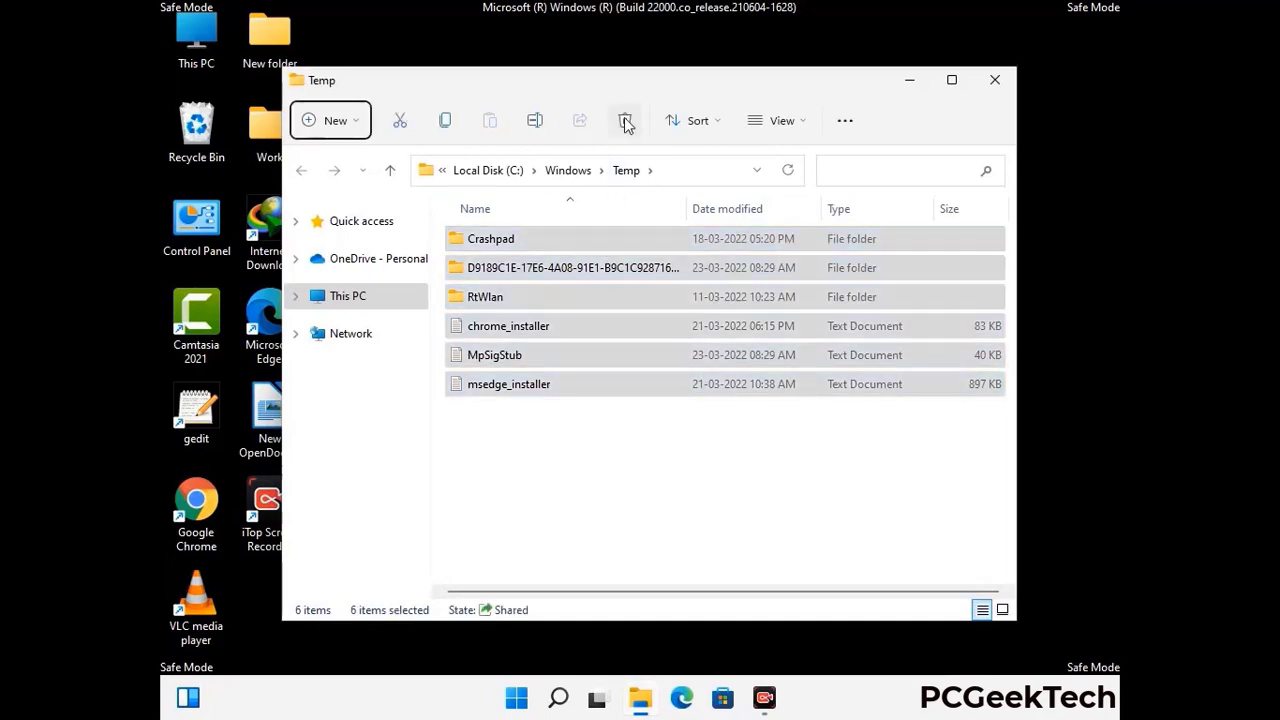
{"action": "left_click", "coordinate": [625, 120]}
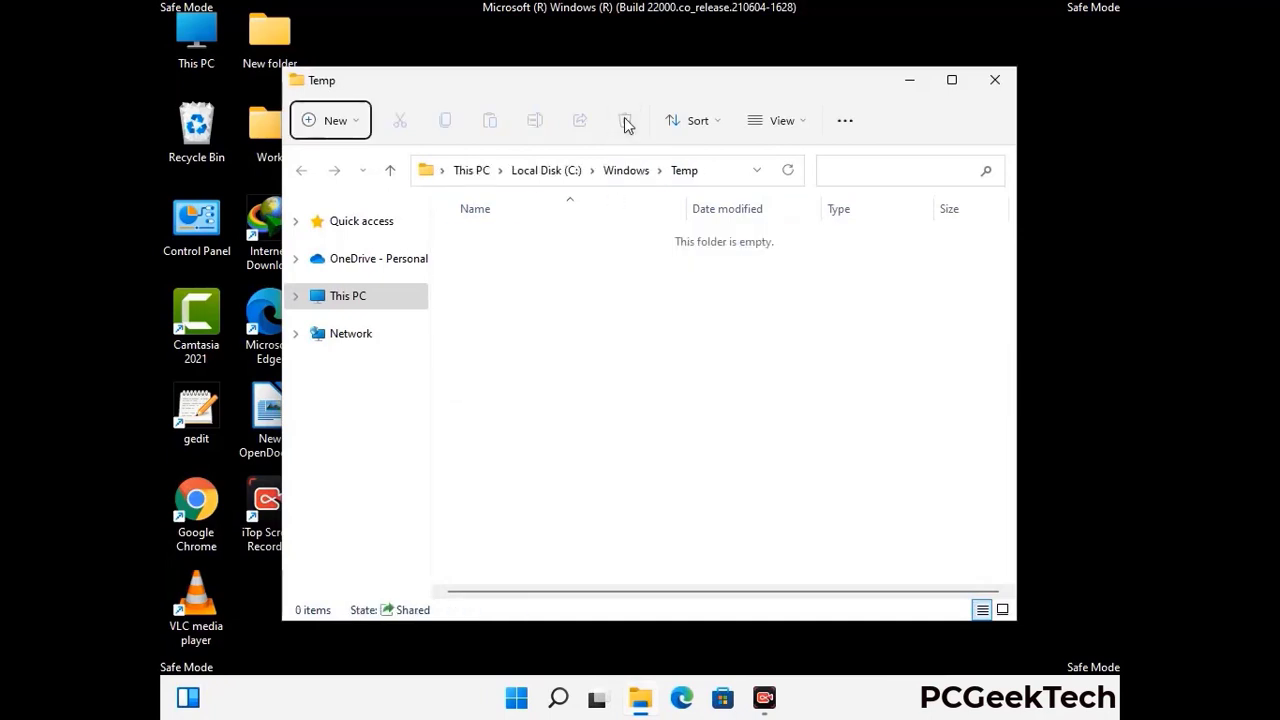
{"action": "left_click", "coordinate": [998, 81]}
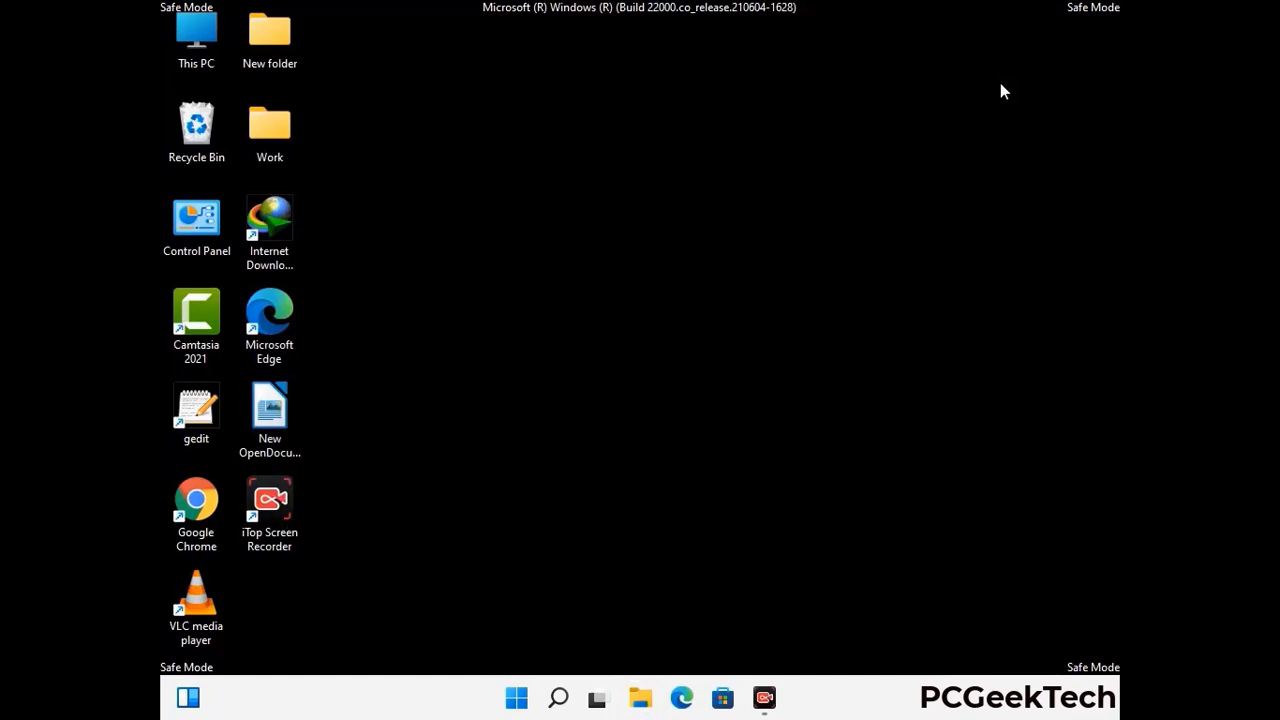
Step: Launch Registry Editor with the regedit command
{"action": "key", "text": "super+r"}
{"action": "left_click_drag", "start_coordinate": [390, 467], "coordinate": [666, 161]}
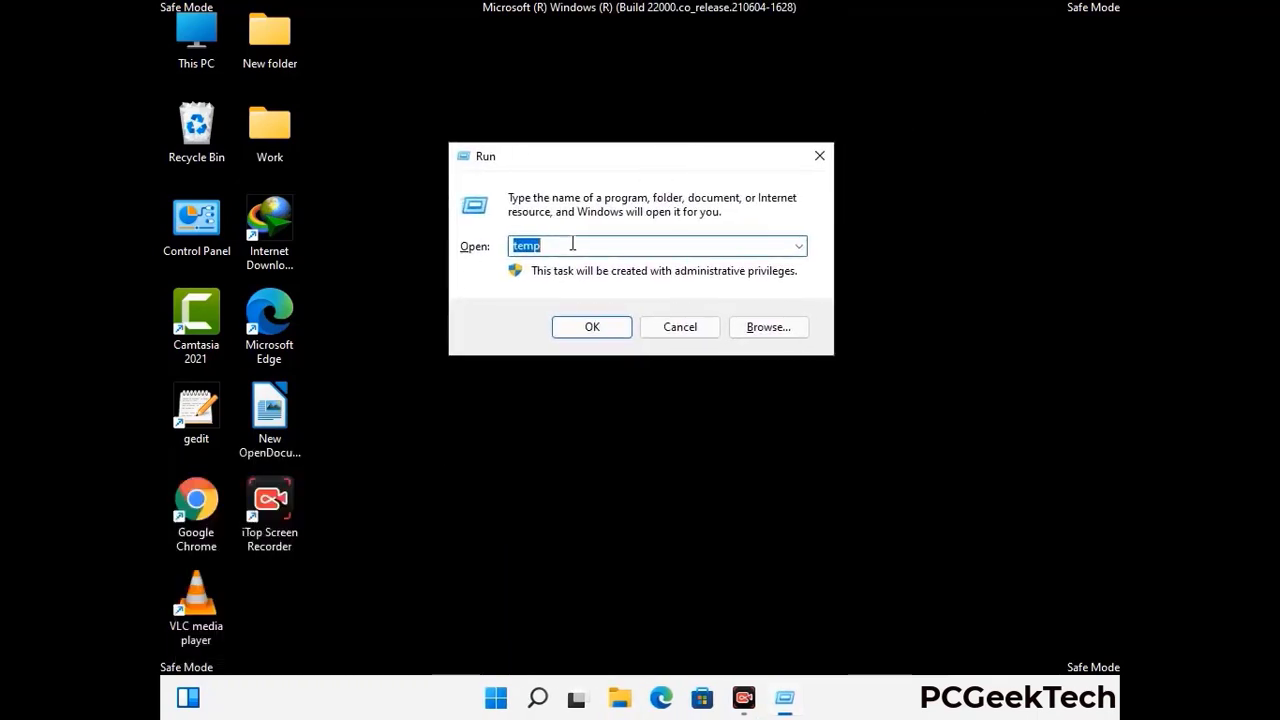
{"action": "type", "text": "regedit"}
{"action": "key", "text": "Return"}
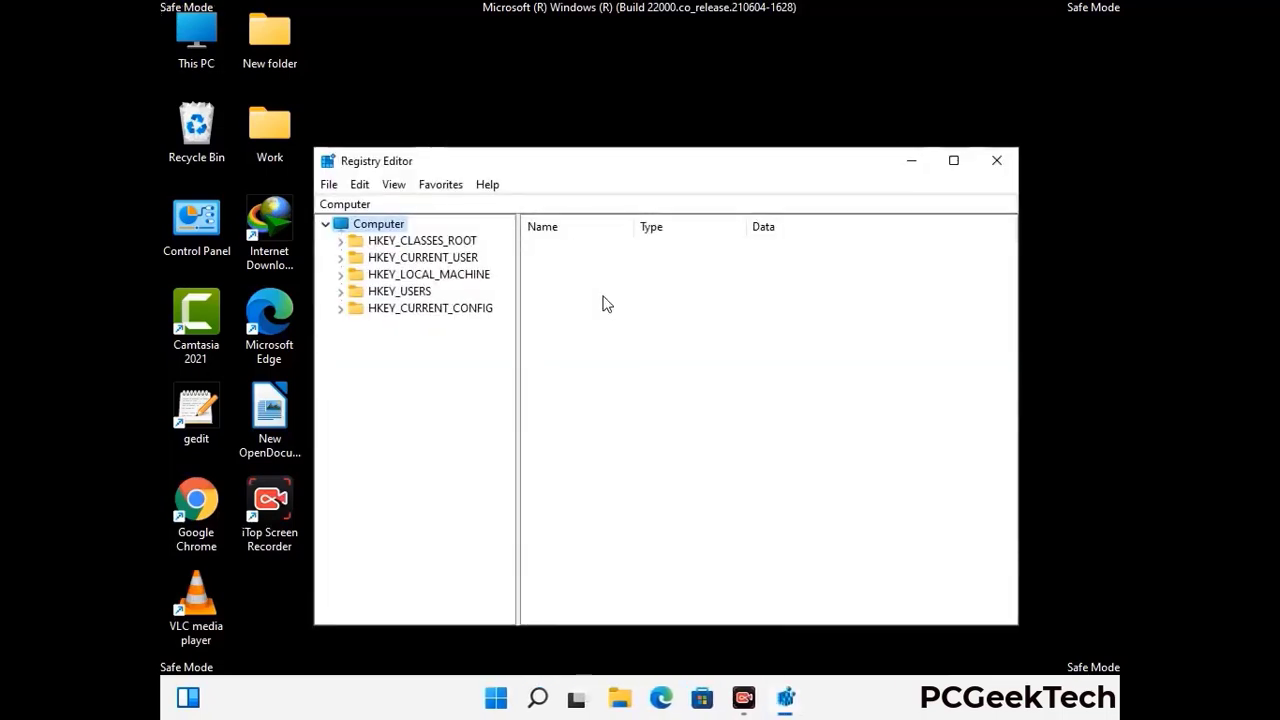
Step: Expand HKEY_CURRENT_USER > Software > Microsoft in the registry tree
{"action": "left_click", "coordinate": [428, 274]}
{"action": "left_click", "coordinate": [340, 257]}
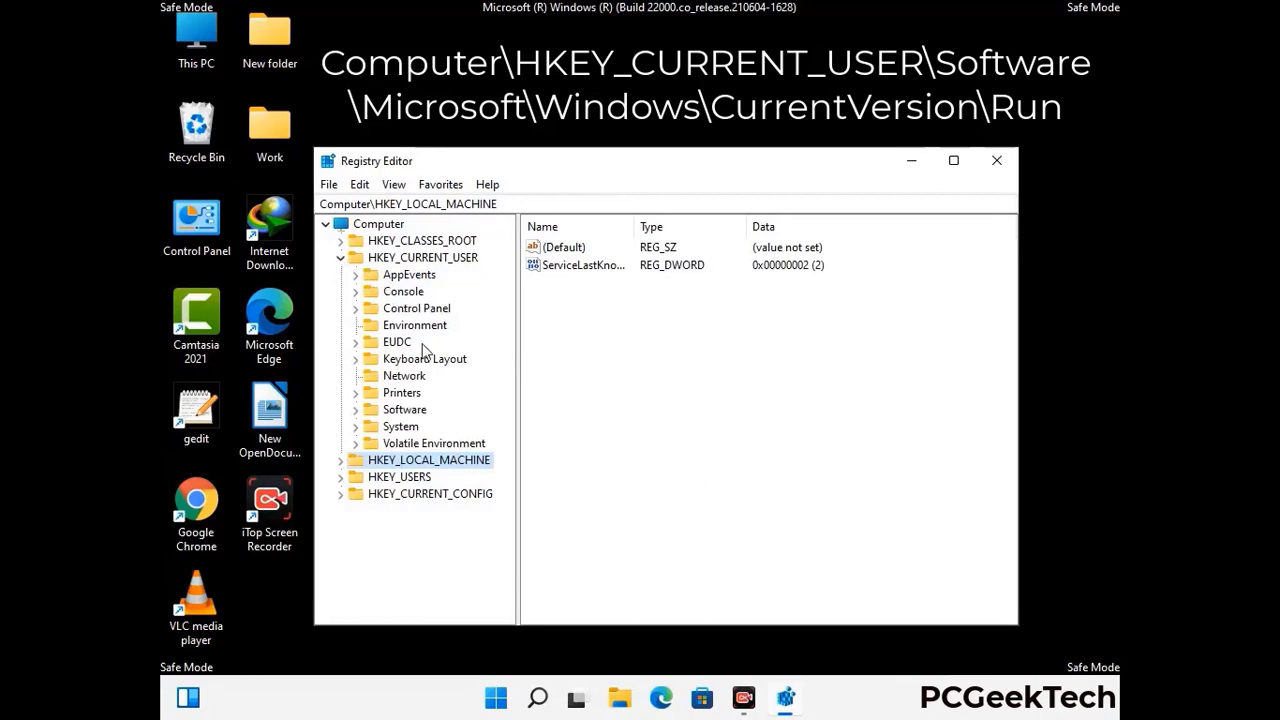
{"action": "left_click", "coordinate": [400, 414]}
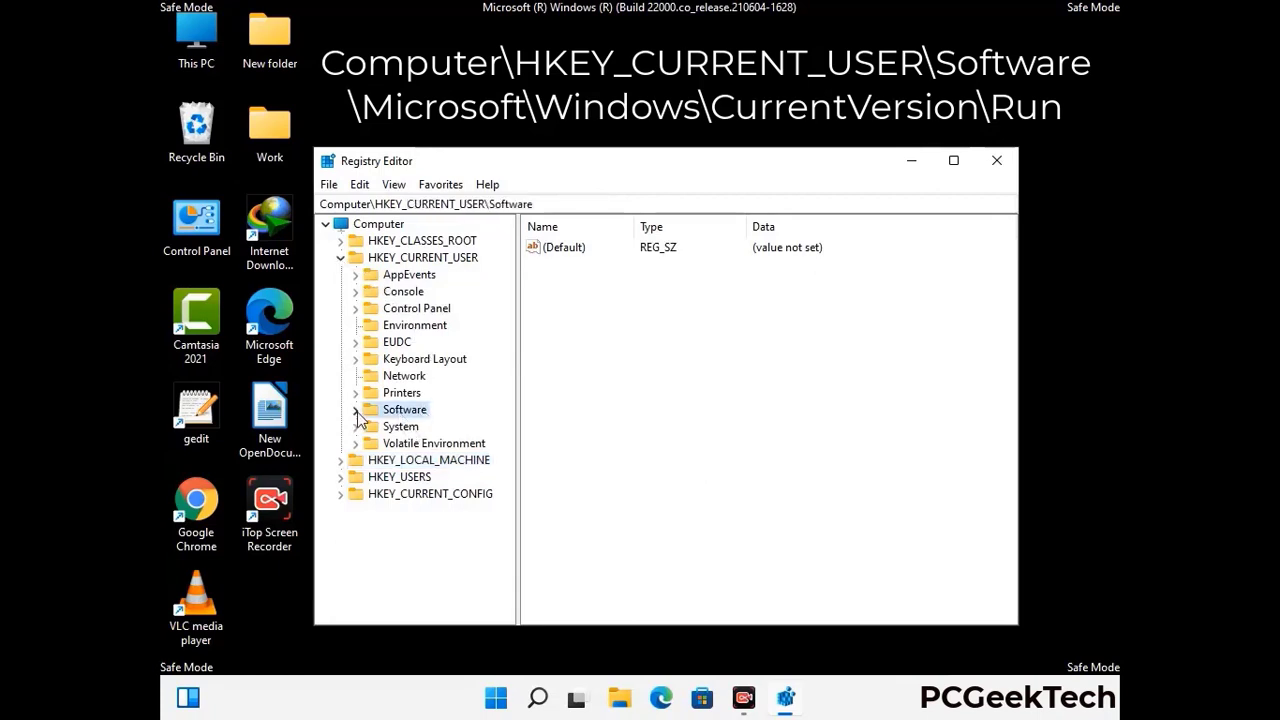
{"action": "left_click", "coordinate": [354, 410]}
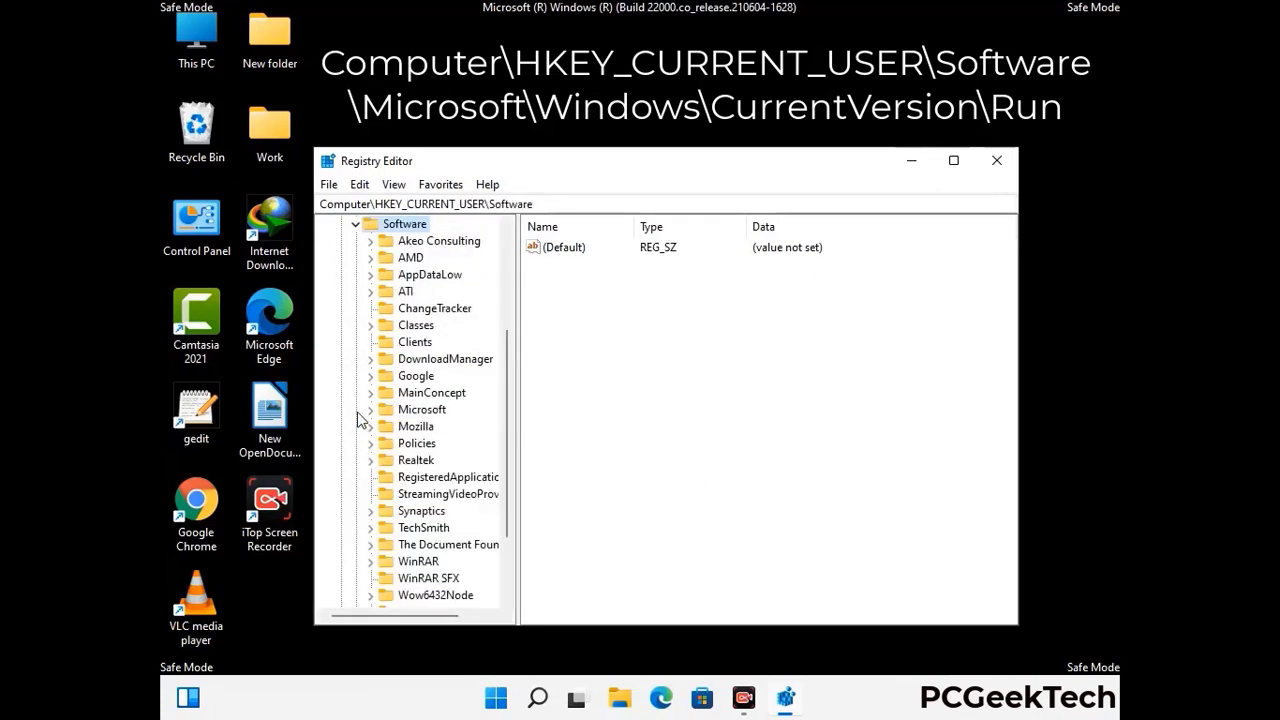
{"action": "double_click", "coordinate": [418, 410]}
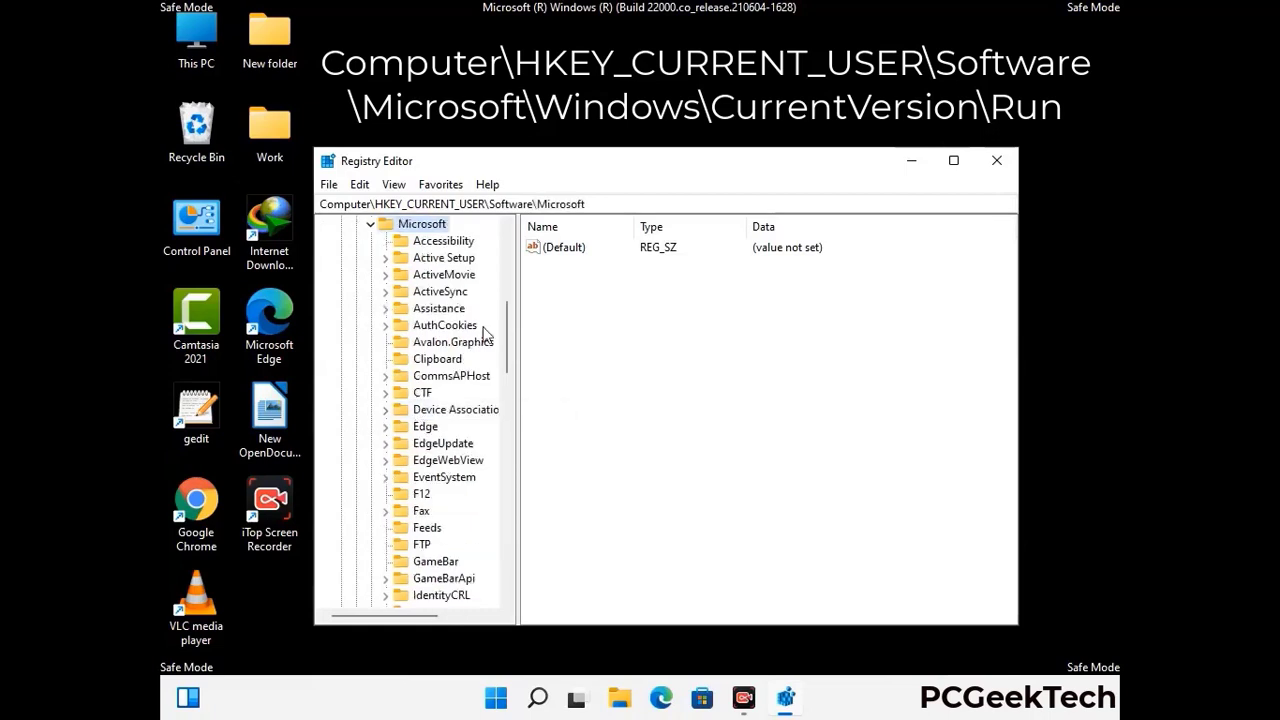
Step: Drill into Windows > CurrentVersion and select the Run key
{"action": "scroll", "coordinate": [463, 437], "scroll_direction": "down", "scroll_amount": 2}
{"action": "scroll", "coordinate": [463, 437], "scroll_direction": "down", "scroll_amount": 3}
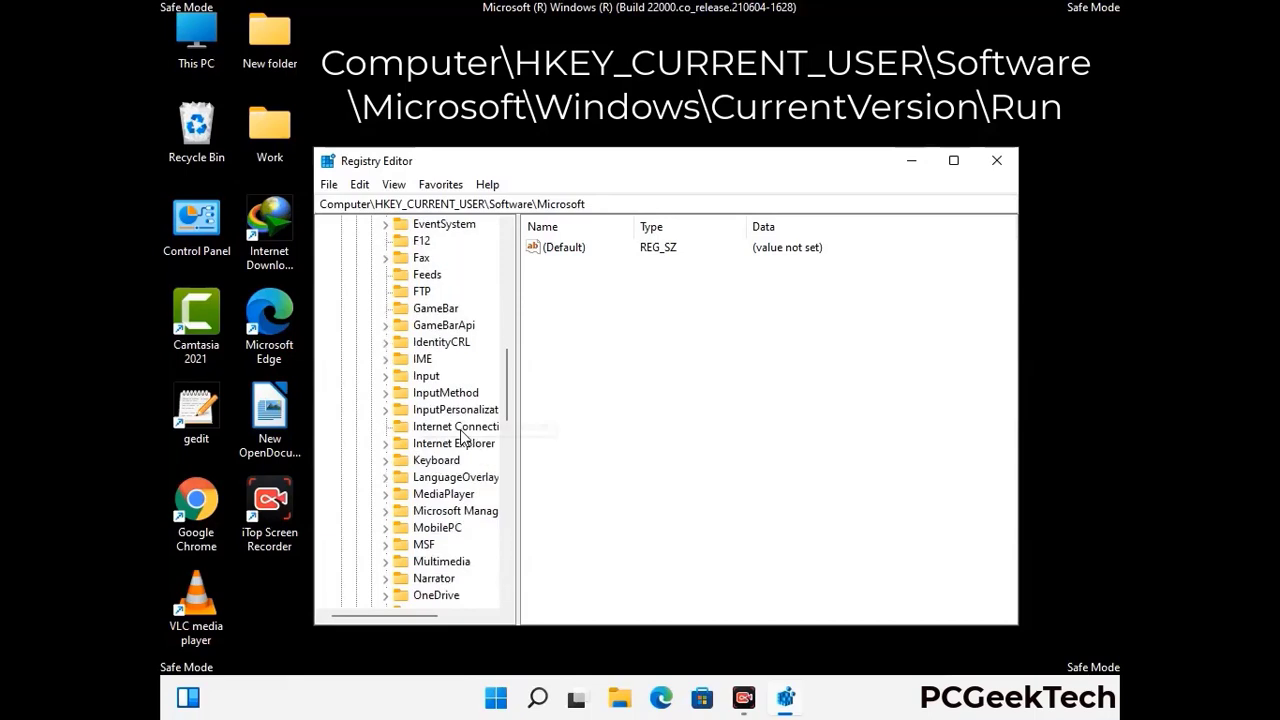
{"action": "scroll", "coordinate": [463, 437], "scroll_direction": "down", "scroll_amount": 2}
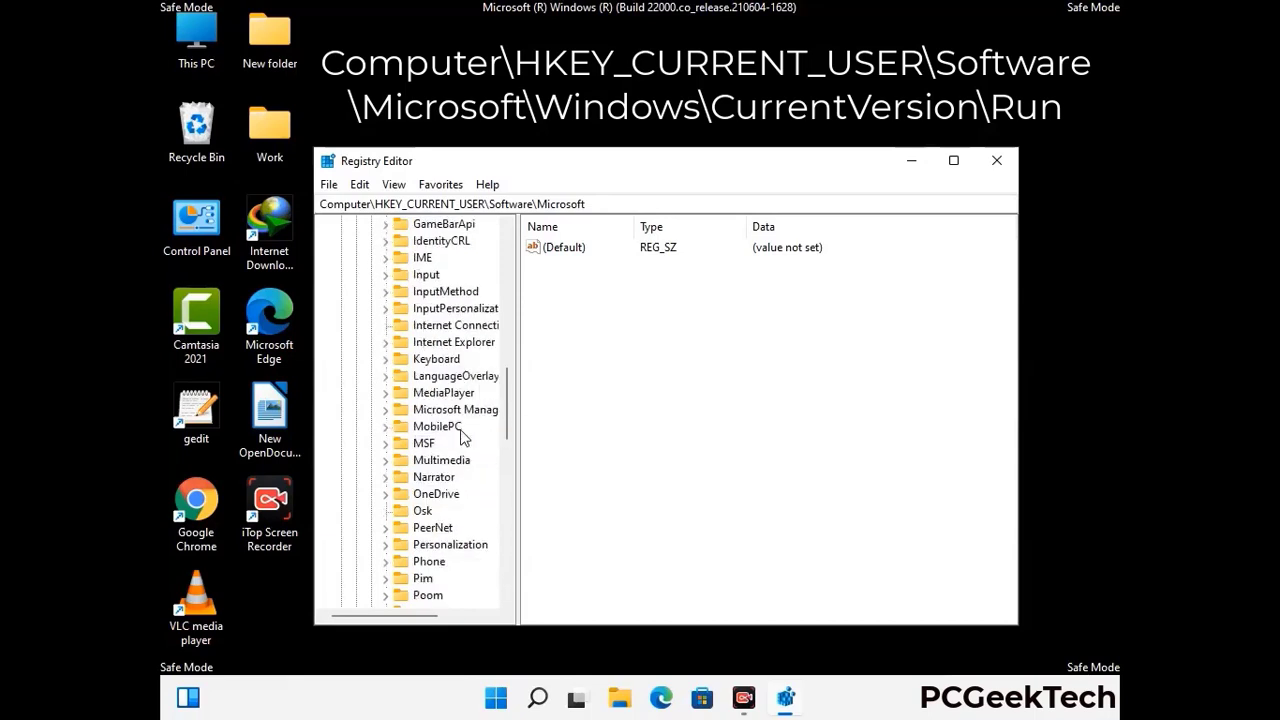
{"action": "scroll", "coordinate": [463, 437], "scroll_direction": "down", "scroll_amount": 7}
{"action": "scroll", "coordinate": [463, 437], "scroll_direction": "down", "scroll_amount": 3}
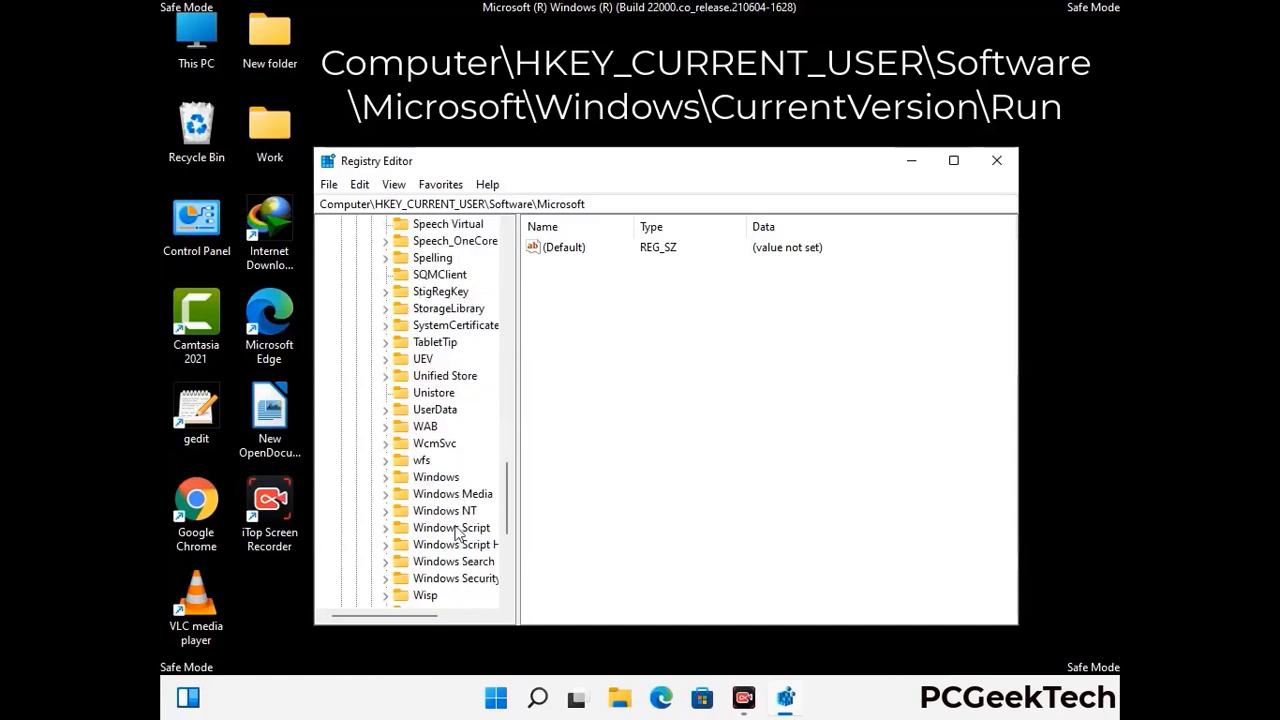
{"action": "double_click", "coordinate": [448, 478]}
{"action": "scroll", "coordinate": [464, 468], "scroll_direction": "down", "scroll_amount": 1}
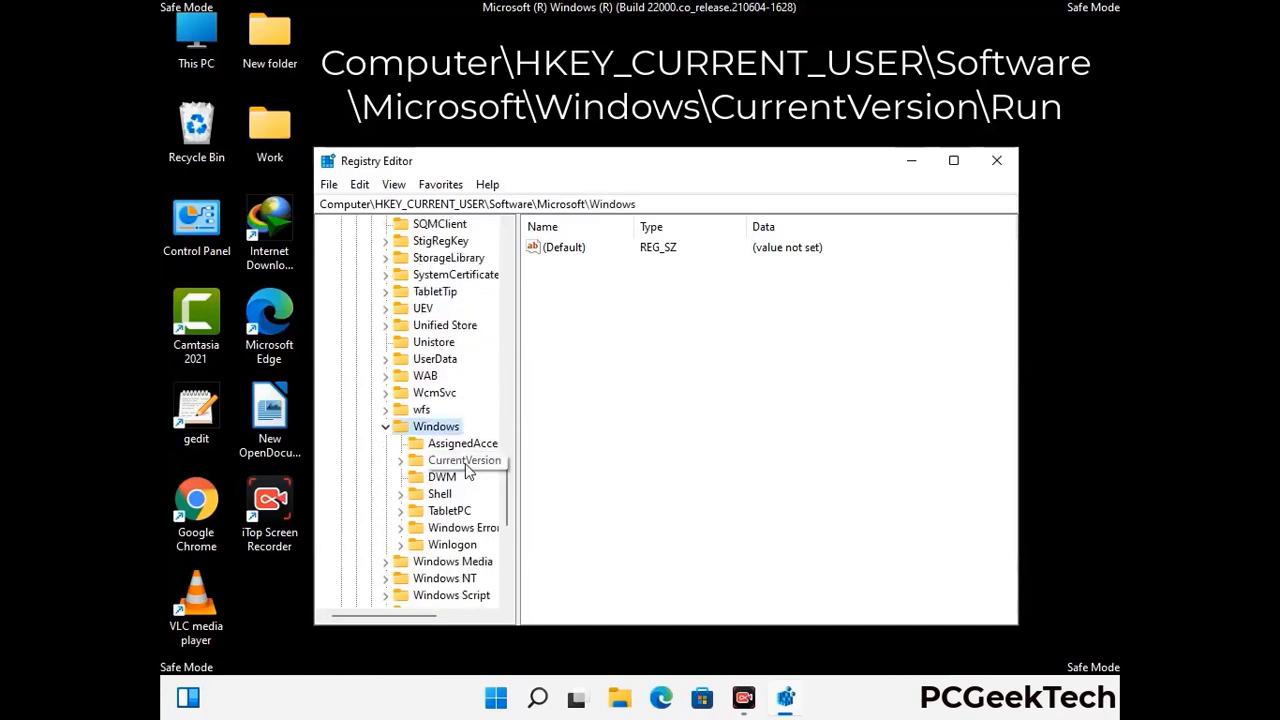
{"action": "double_click", "coordinate": [466, 464]}
{"action": "scroll", "coordinate": [460, 440], "scroll_direction": "down", "scroll_amount": 5}
{"action": "scroll", "coordinate": [458, 435], "scroll_direction": "down", "scroll_amount": 4}
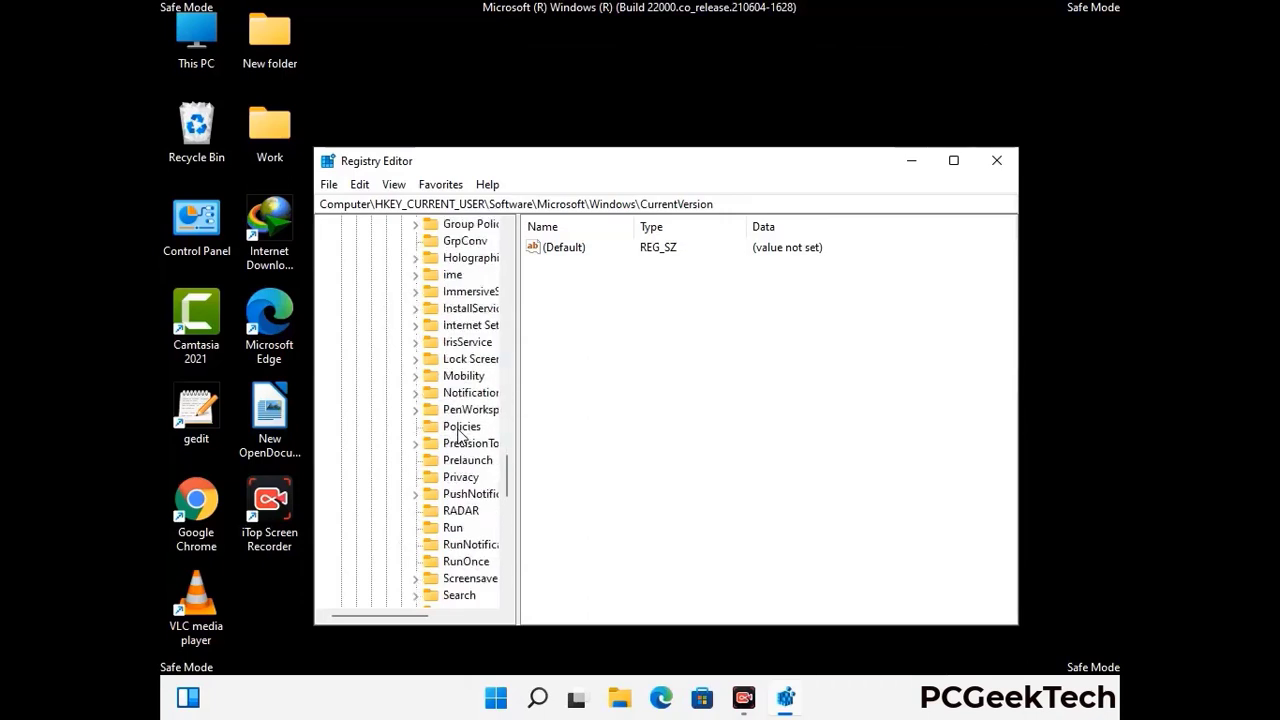
{"action": "scroll", "coordinate": [460, 435], "scroll_direction": "down", "scroll_amount": 1}
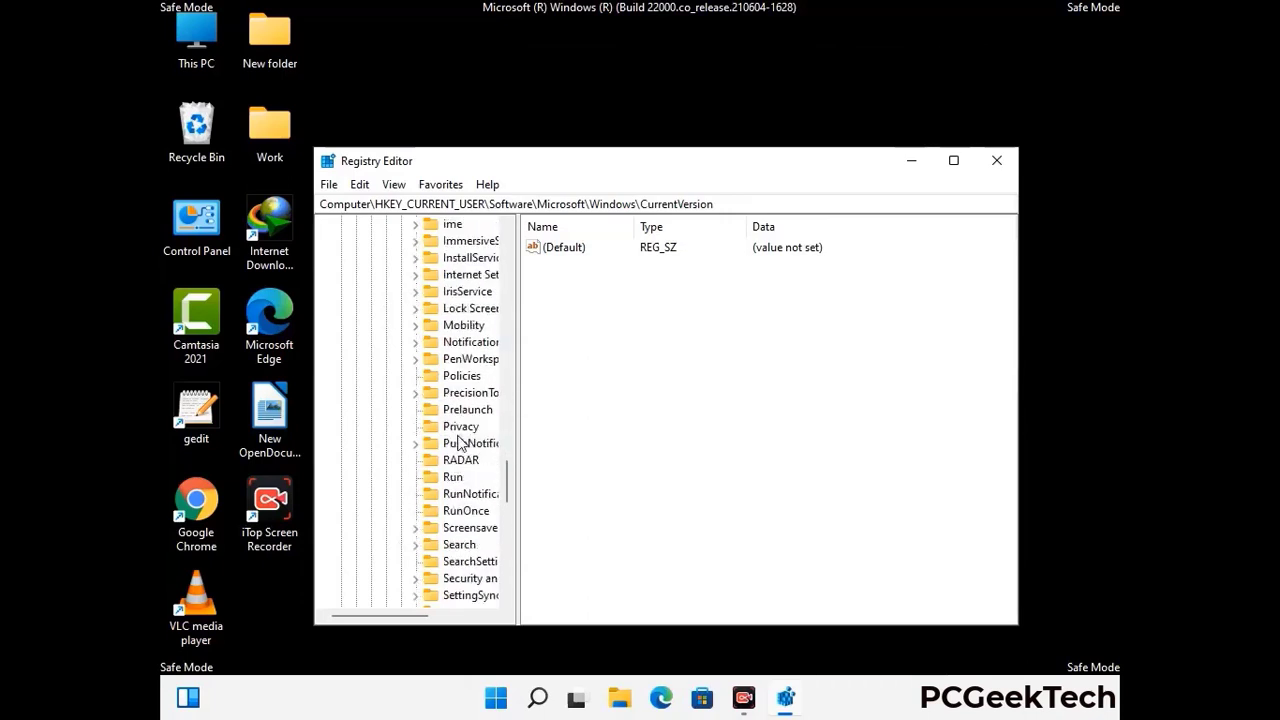
{"action": "left_click", "coordinate": [455, 479]}
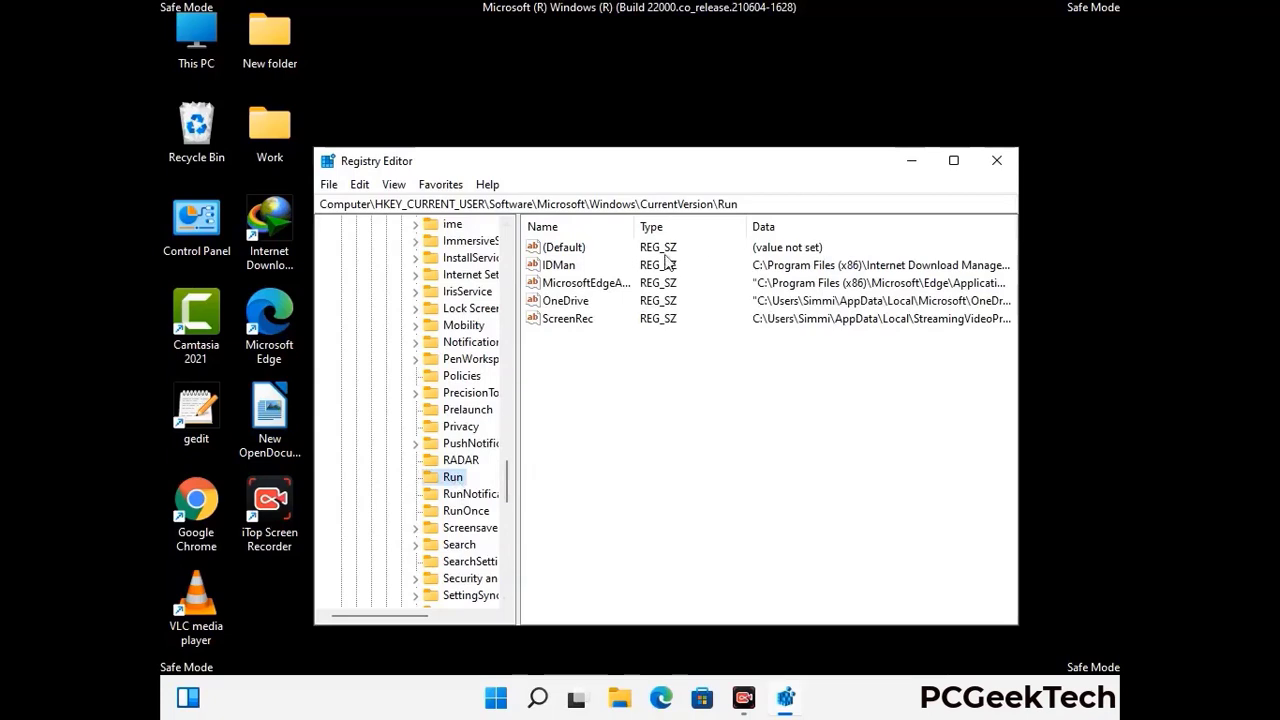
Step: Delete the ScreenRec value from the Run key and confirm the deletion
{"action": "left_click", "coordinate": [566, 322]}
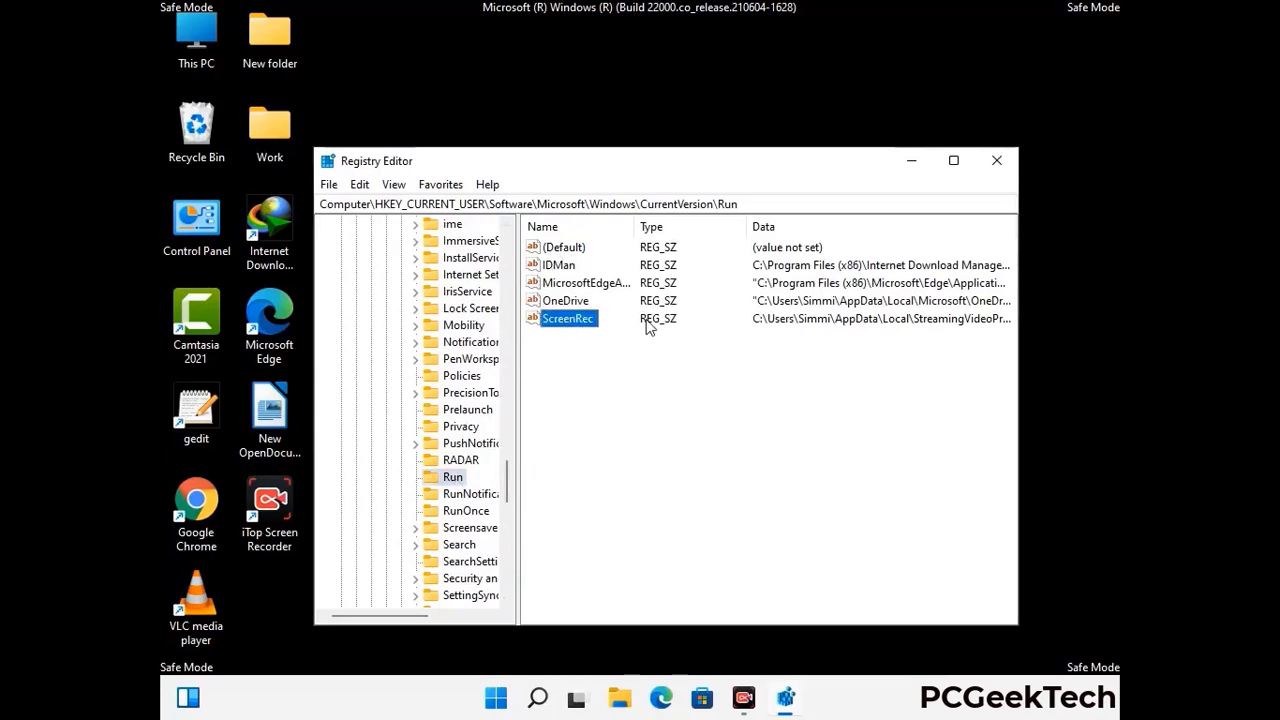
{"action": "left_click", "coordinate": [574, 320]}
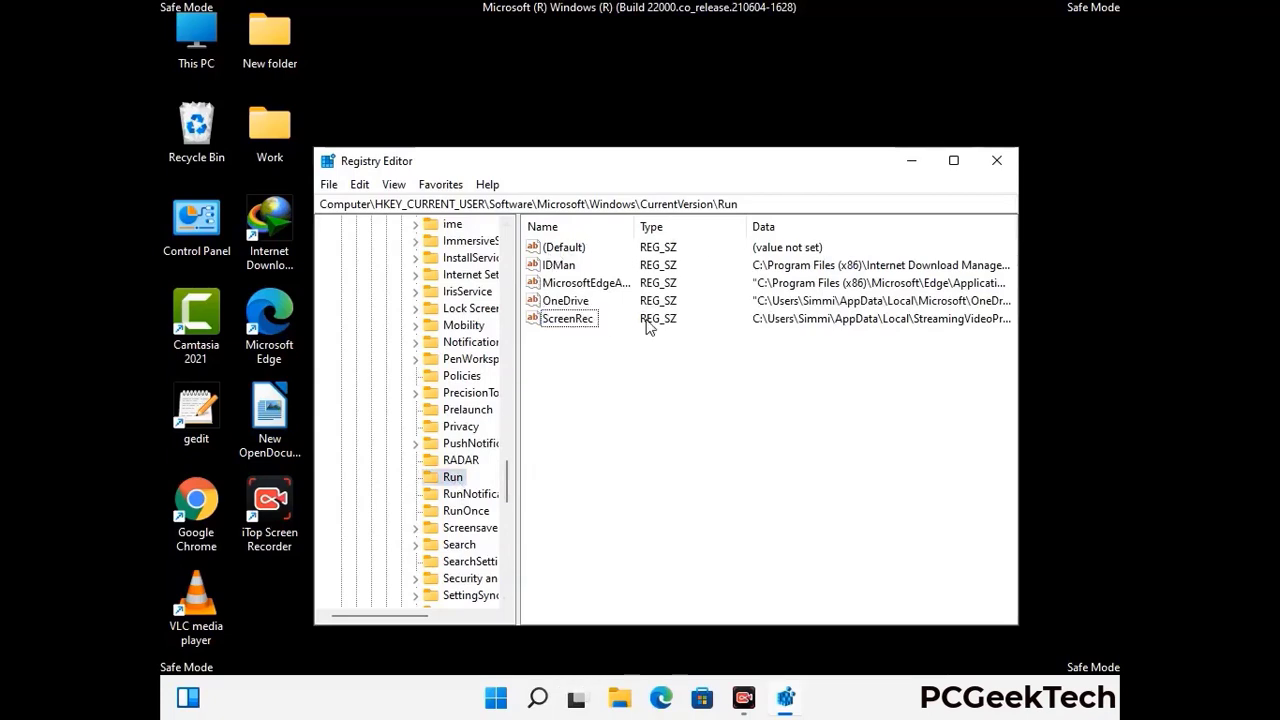
{"action": "right_click", "coordinate": [578, 324]}
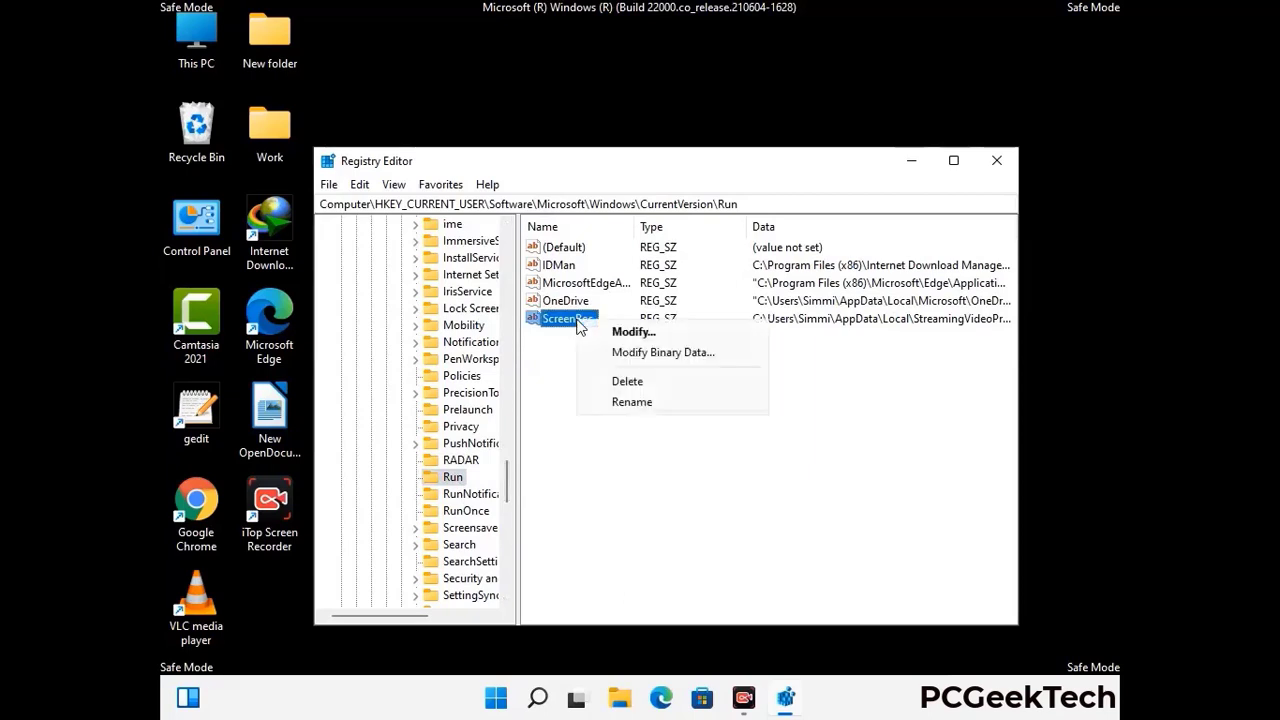
{"action": "left_click", "coordinate": [613, 378]}
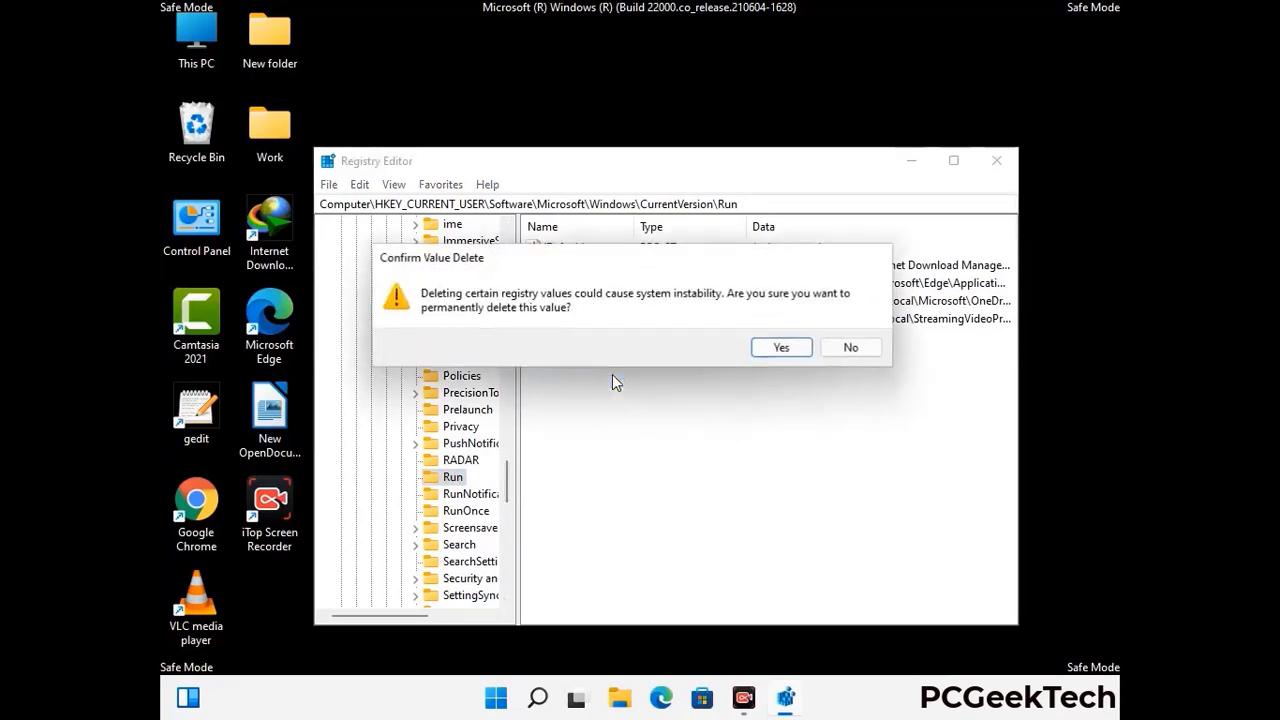
{"action": "left_click", "coordinate": [782, 348]}
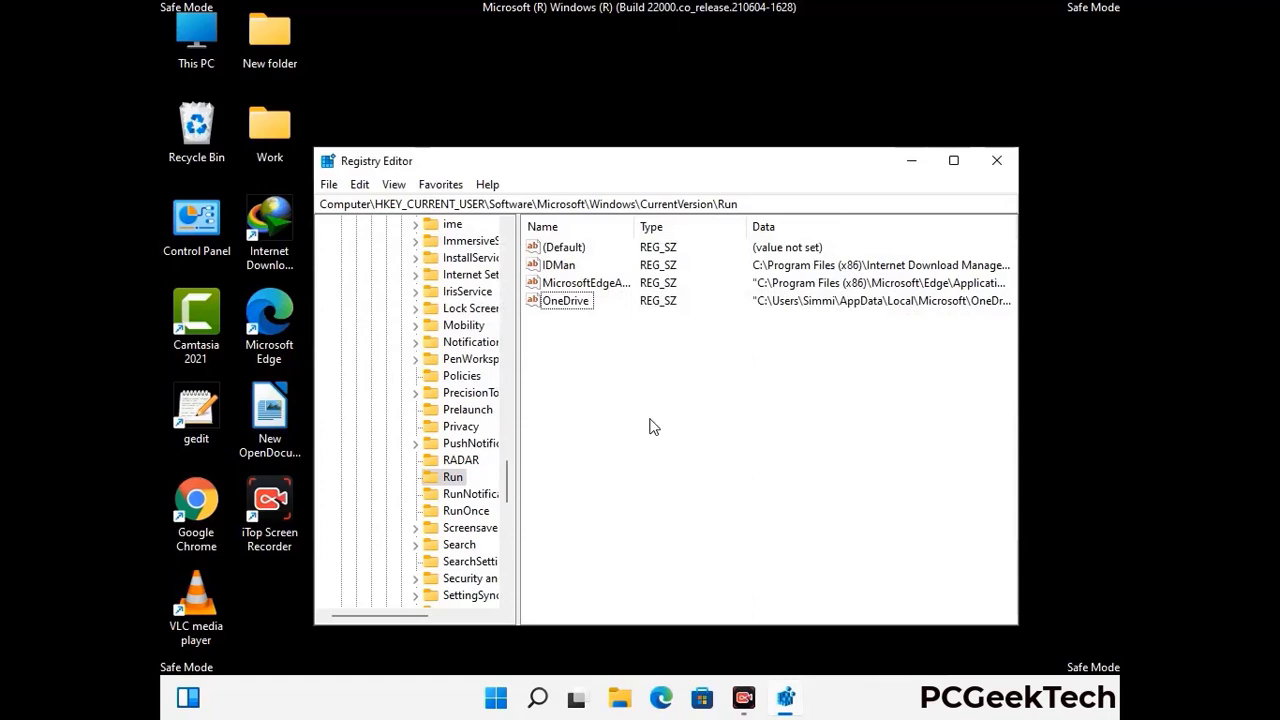
{"action": "key", "text": "ctrl+f"}
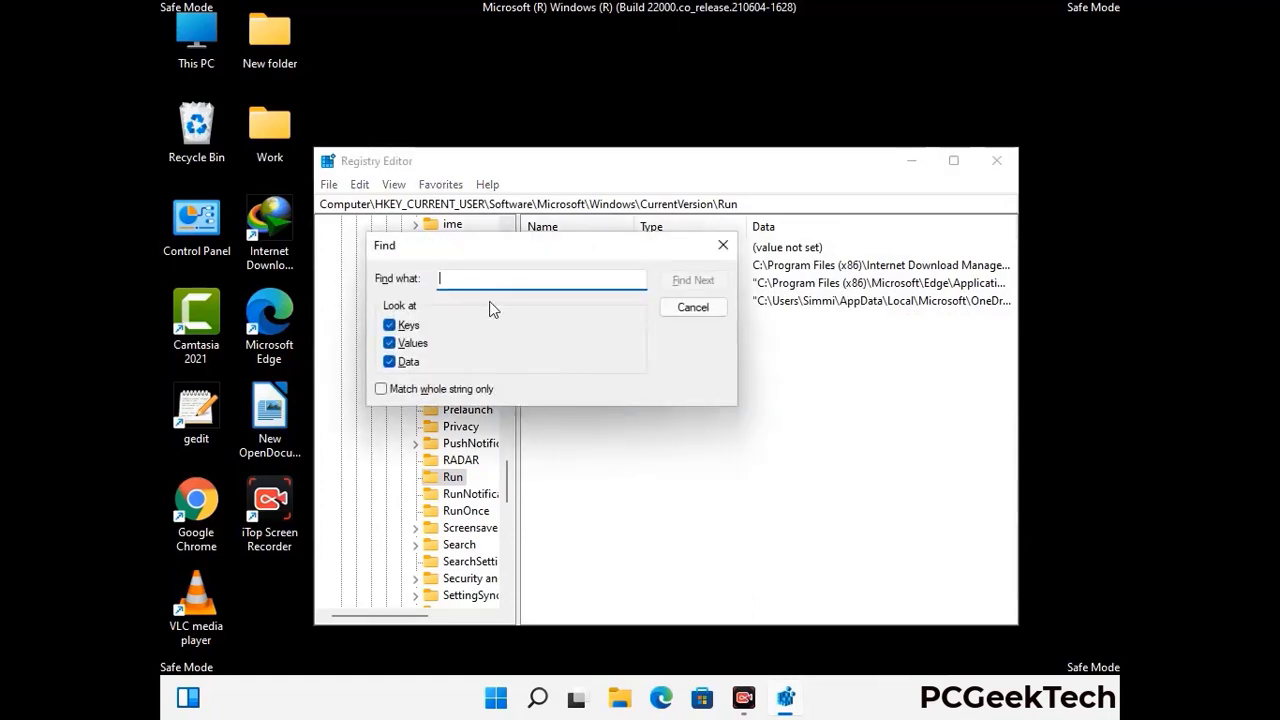
{"action": "type", "text": "Virus Name"}
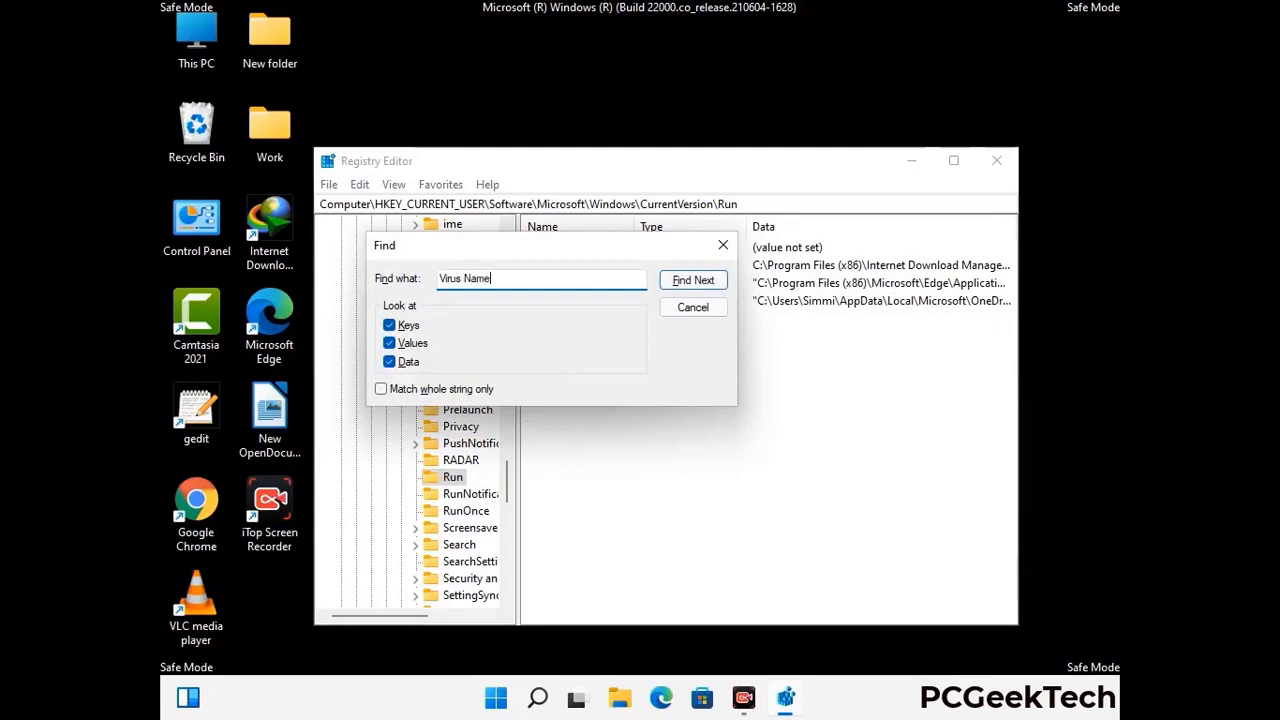
{"action": "left_click", "coordinate": [677, 284]}
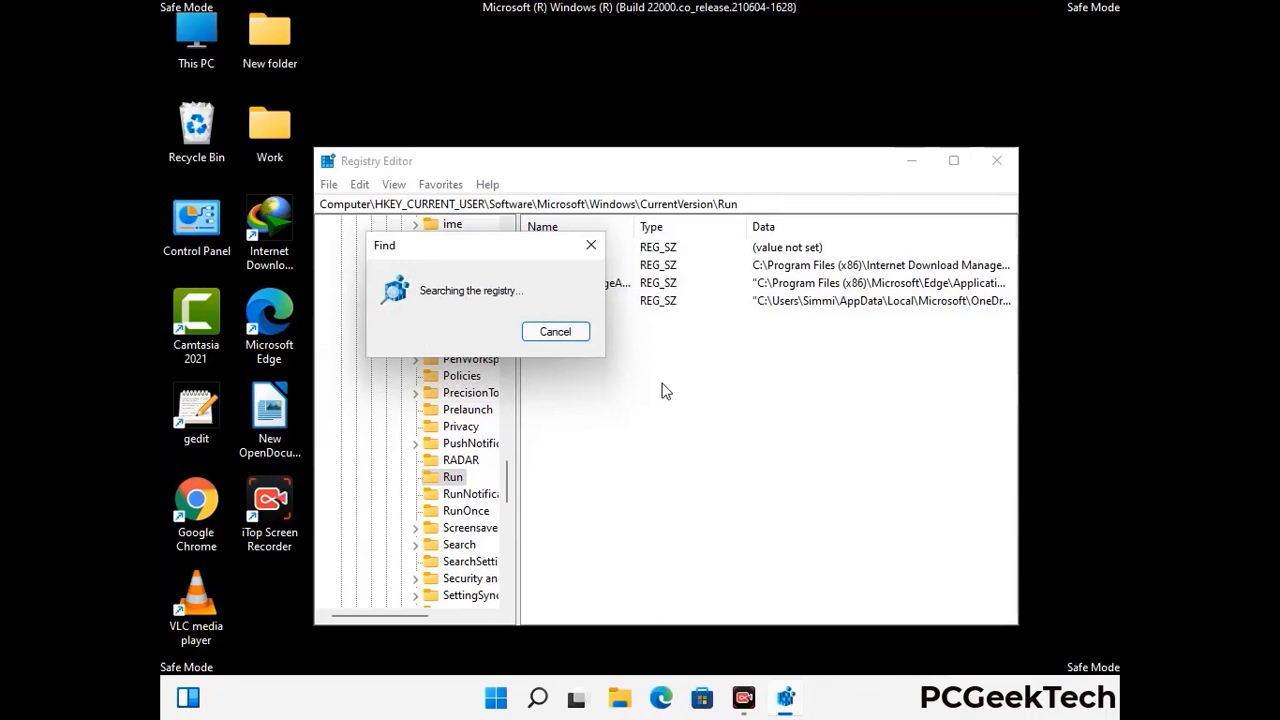
{"action": "left_click", "coordinate": [599, 247]}
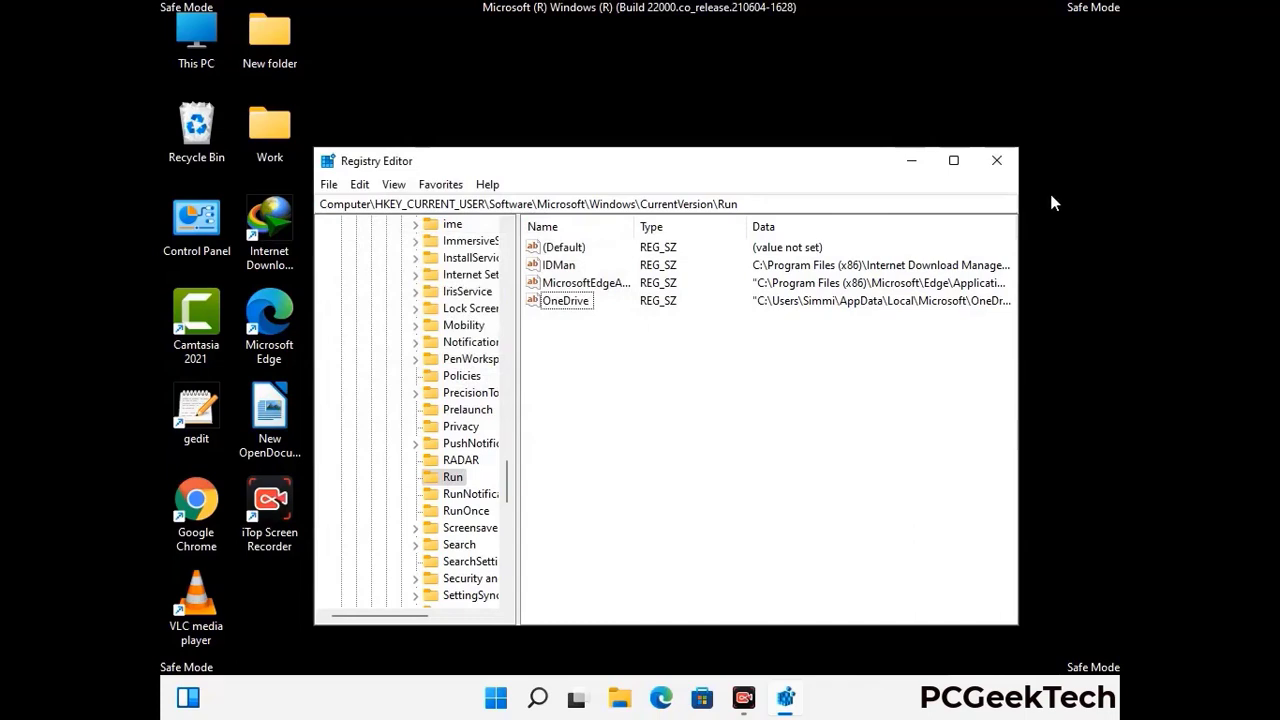
Step: Close Registry Editor, launch msconfig, and uncheck Safe boot on the Boot tab
{"action": "left_click", "coordinate": [997, 161]}
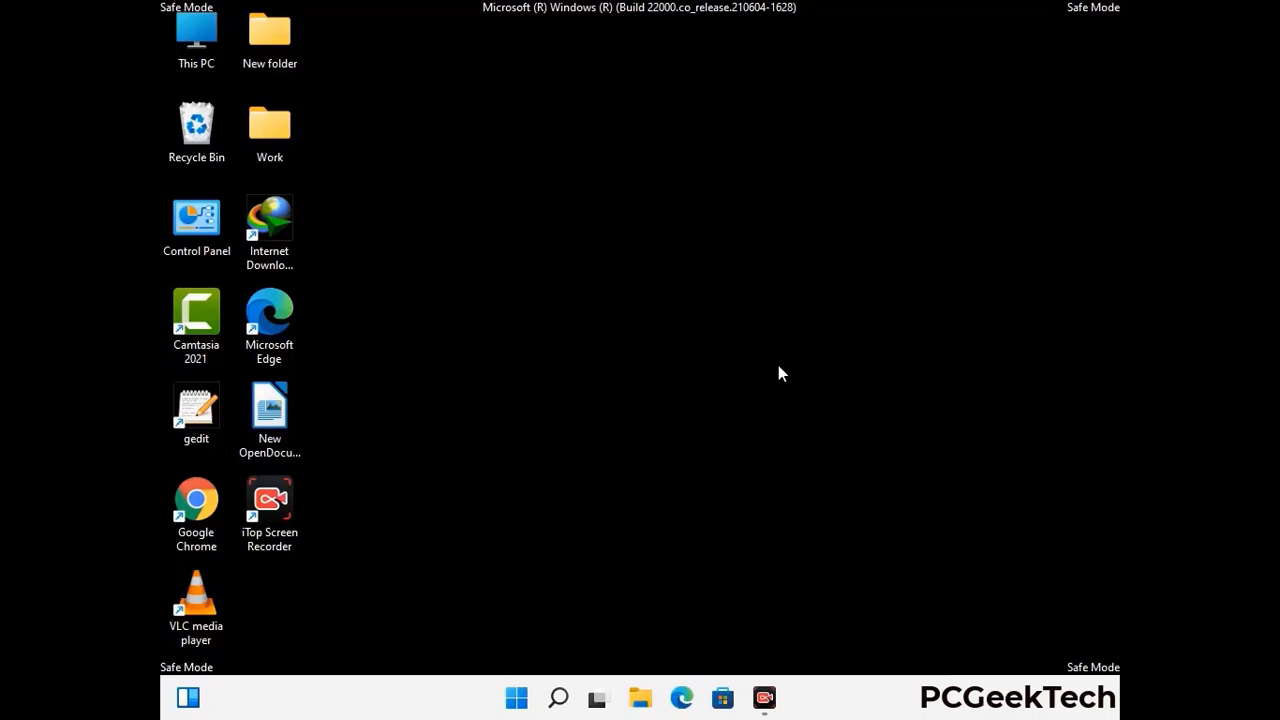
{"action": "key", "text": "super+r"}
{"action": "left_click_drag", "start_coordinate": [371, 466], "coordinate": [655, 195]}
{"action": "type", "text": "ms"}
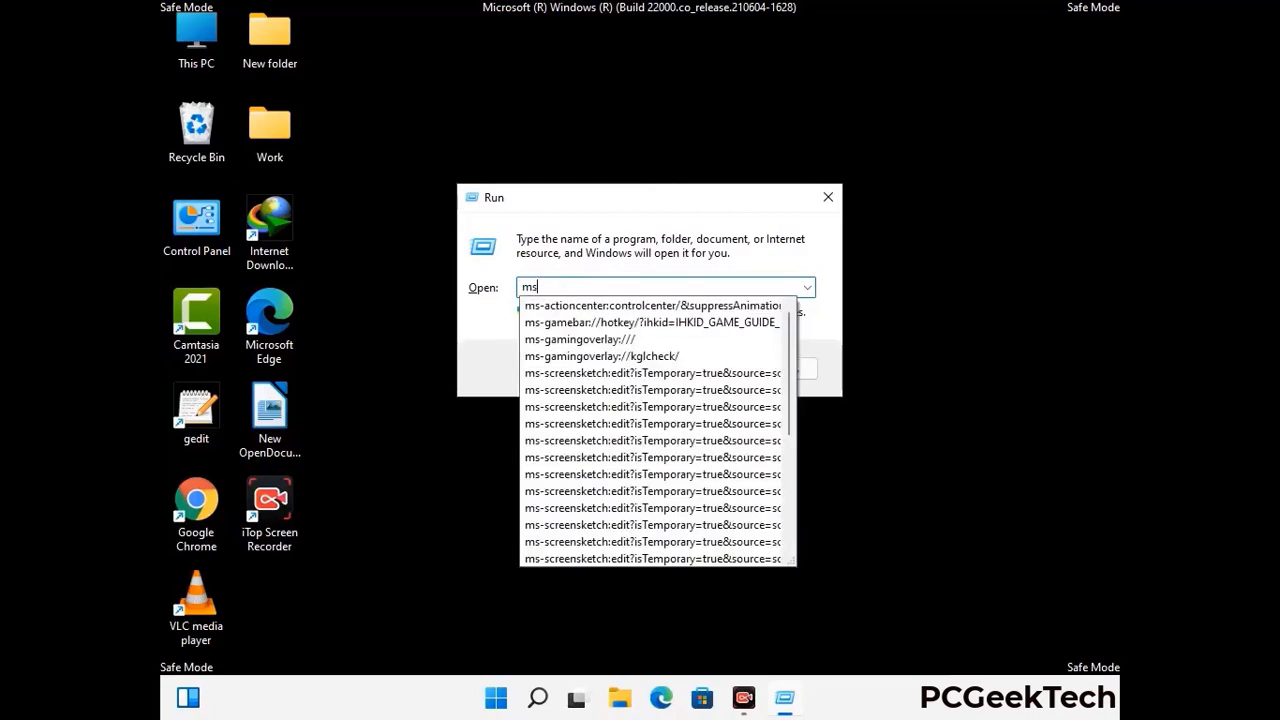
{"action": "type", "text": "config"}
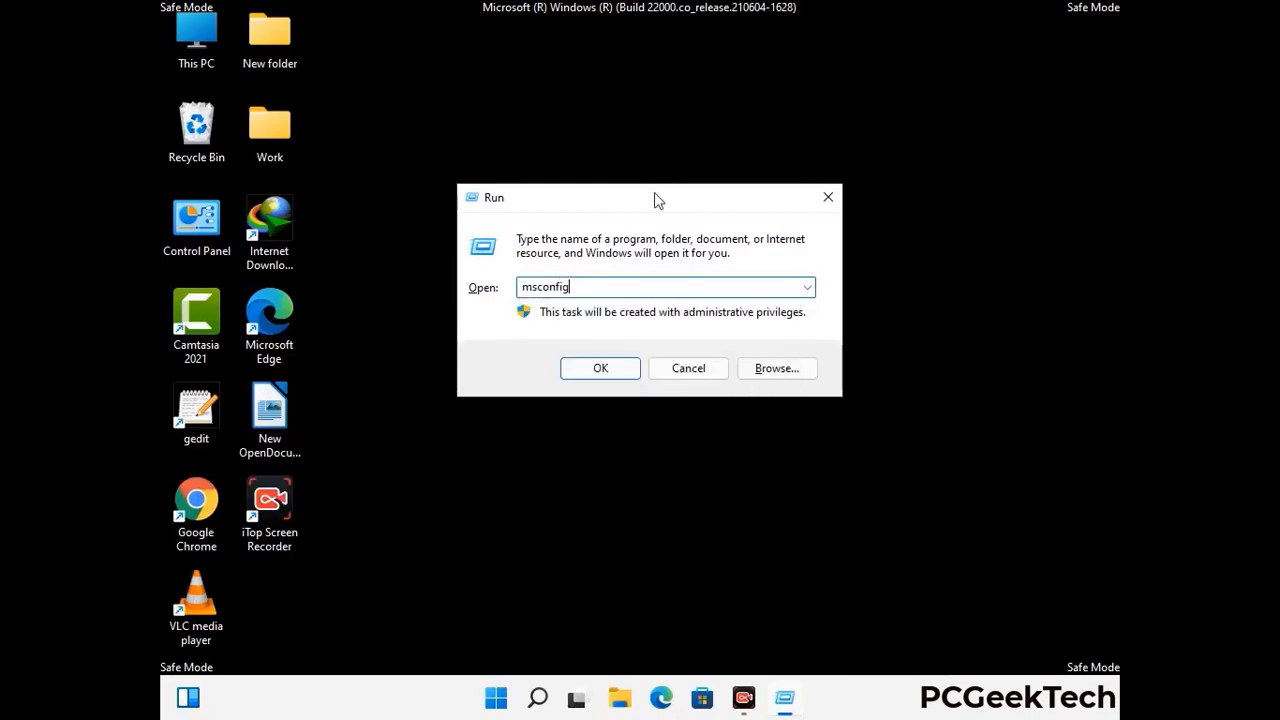
{"action": "left_click", "coordinate": [590, 364]}
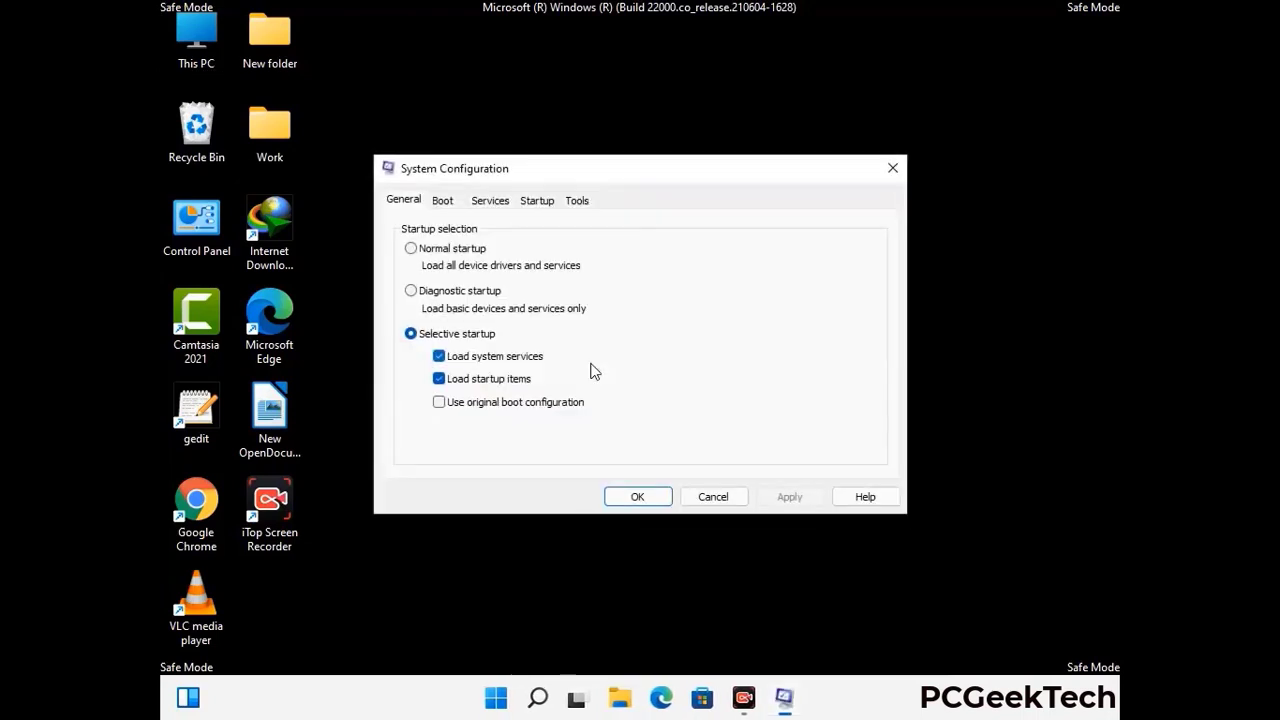
{"action": "left_click", "coordinate": [442, 200]}
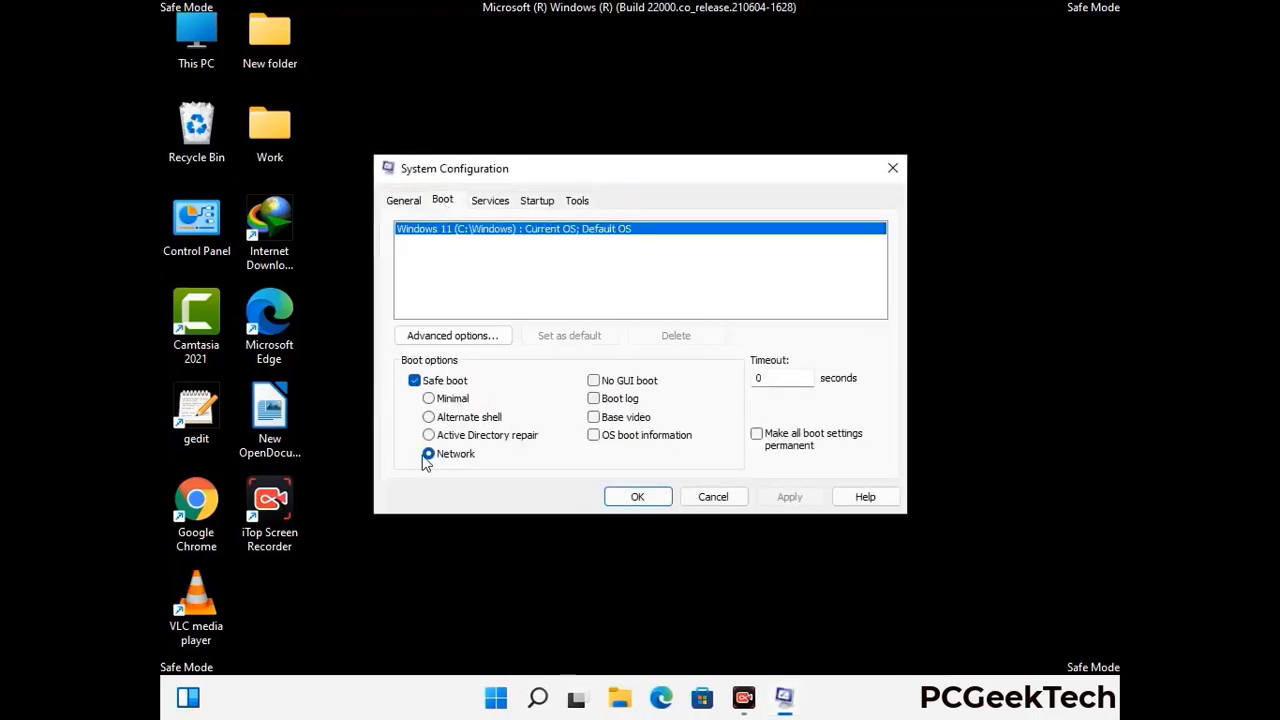
{"action": "left_click", "coordinate": [414, 381]}
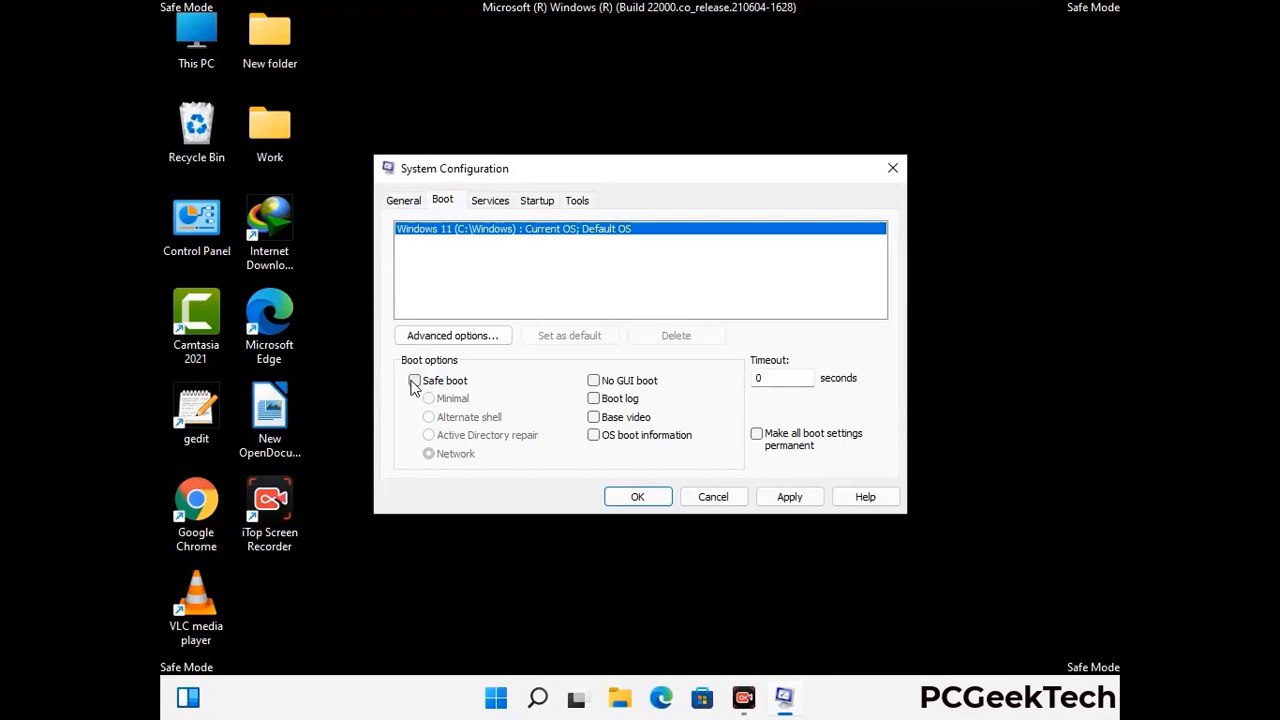